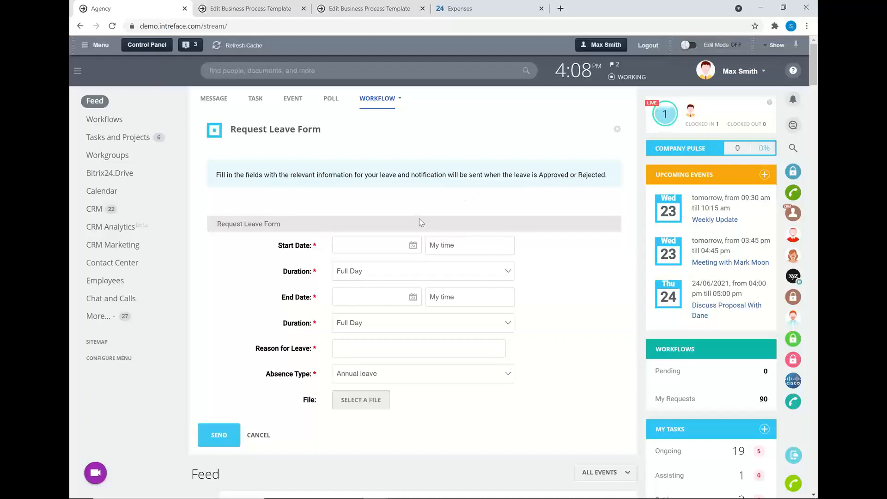
Step: Close both Edit Business Process Template browser tabs and open the list of companies in the CRM
scroll(406, 320, "down", 2)
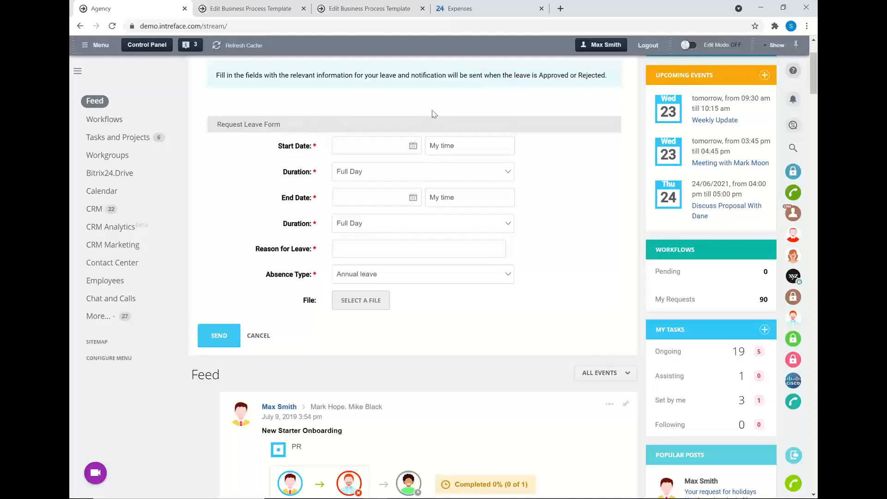
left_click(86, 212)
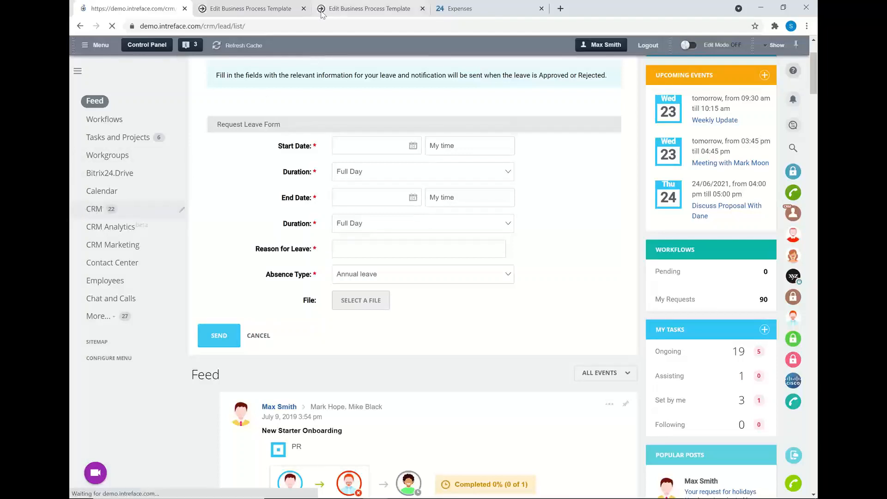
left_click(304, 8)
left_click(304, 9)
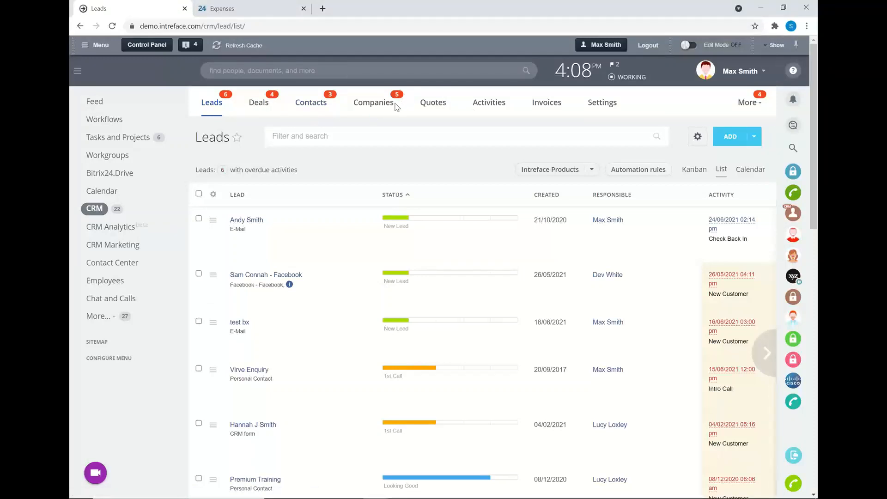
left_click(366, 106)
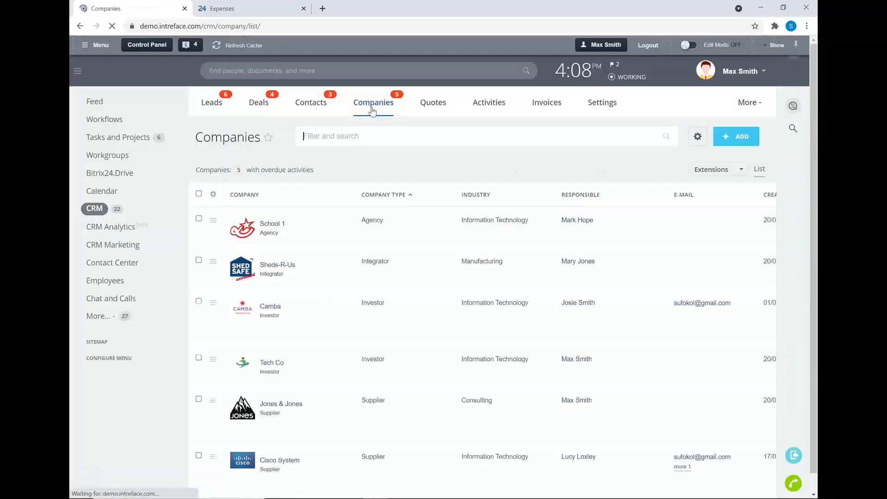
Step: View the workflows that can be run on the Tech Co company record, and close the record
left_click(268, 363)
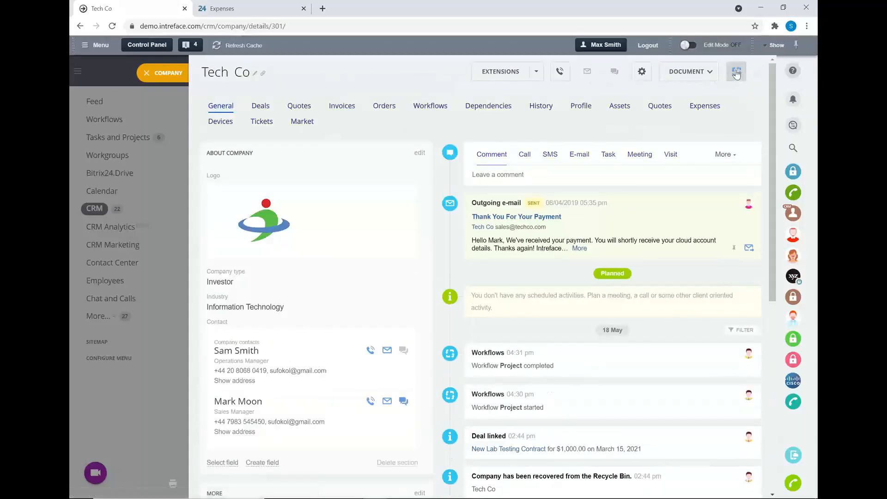
left_click(738, 75)
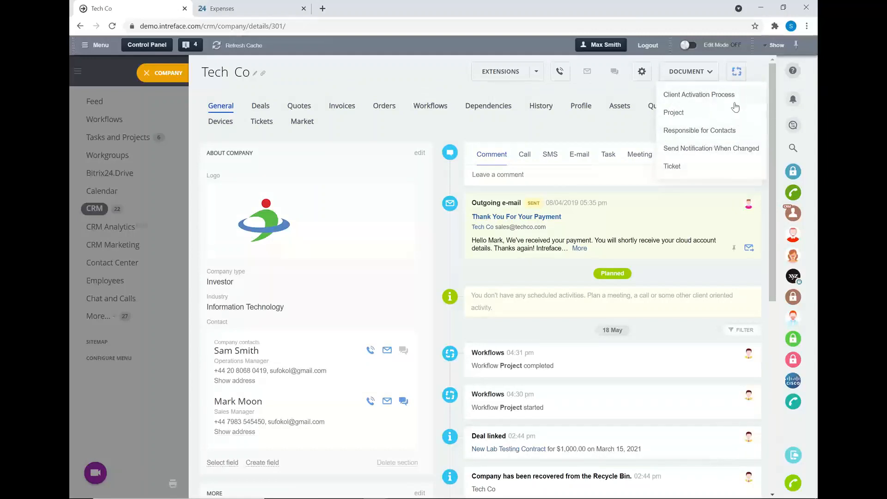
left_click(421, 83)
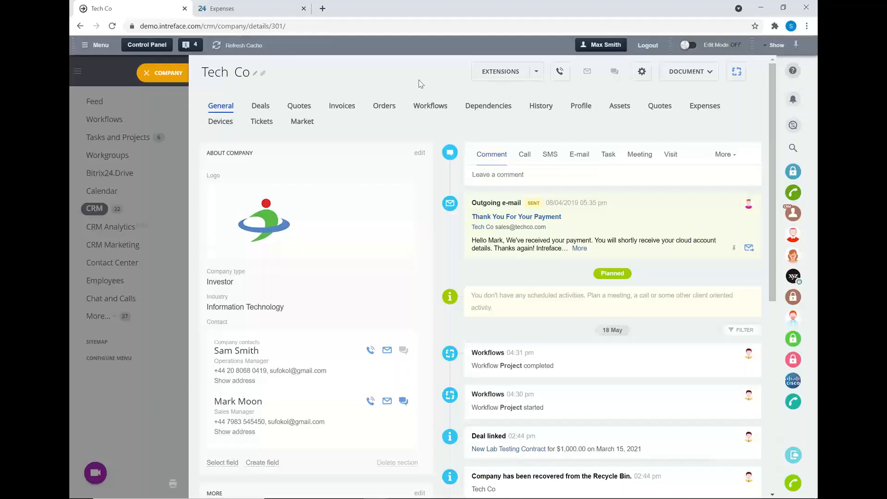
left_click(149, 72)
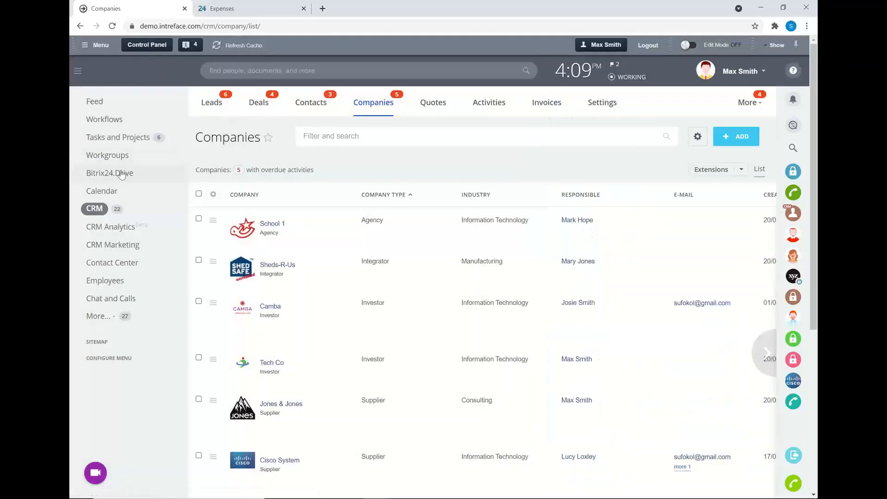
Step: Open the Company Drive and save its business process configuration with business processes activated
left_click(96, 165)
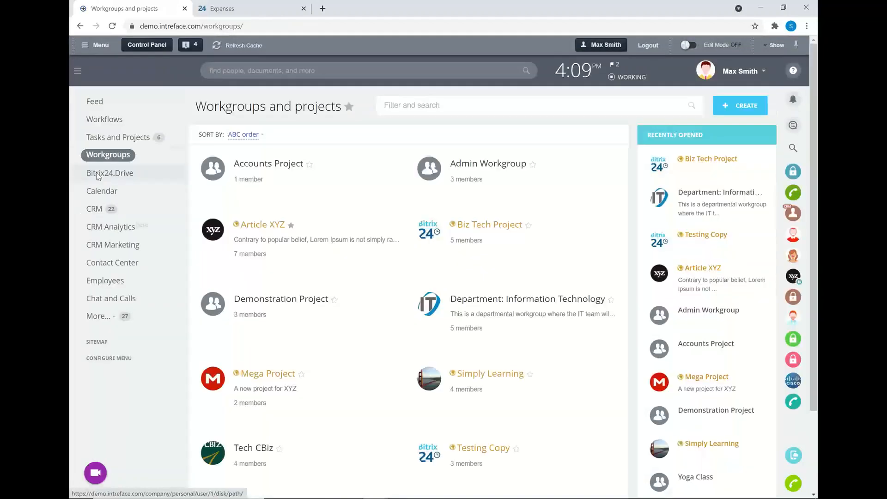
left_click(97, 176)
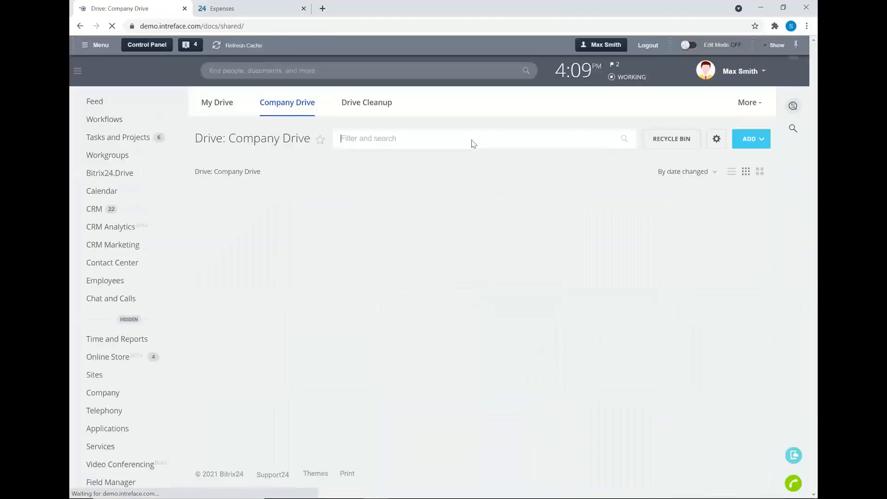
left_click(716, 140)
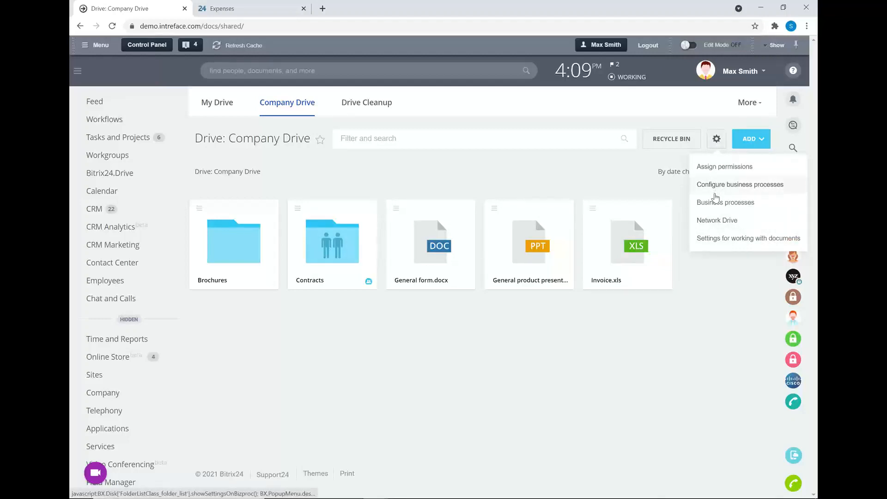
left_click(712, 193)
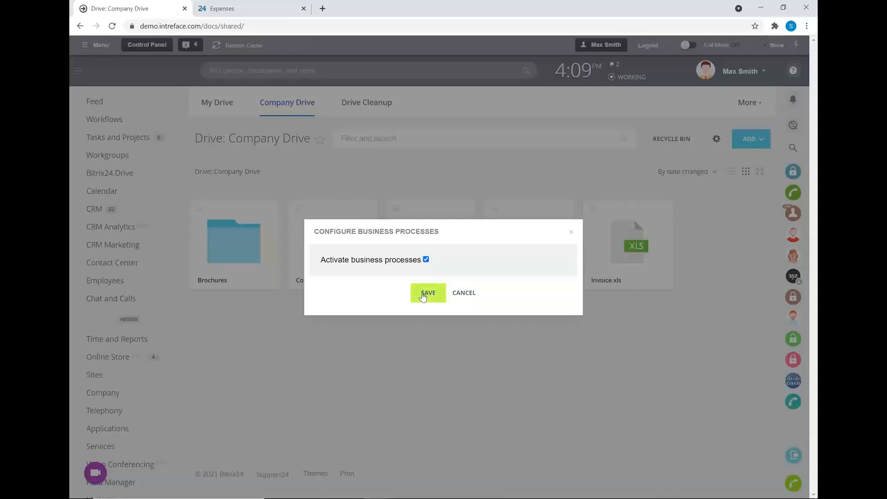
left_click(423, 297)
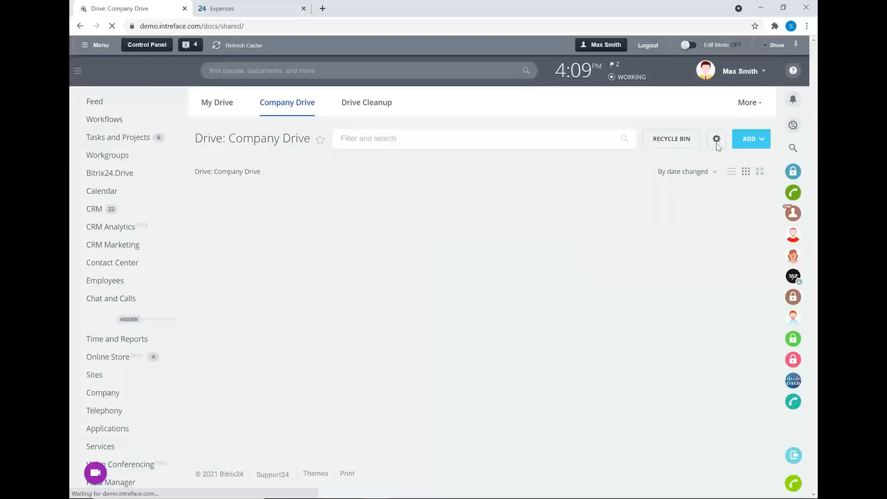
Step: Start the Two-stage Approval business process on General form.docx, with one employee as Stage 1 voting person and another for Stage 2
left_click(442, 257)
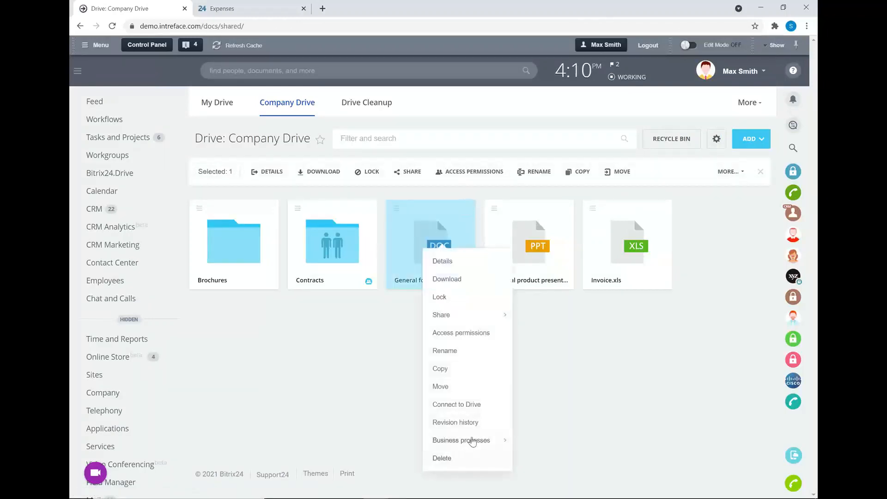
mouse_move(503, 441)
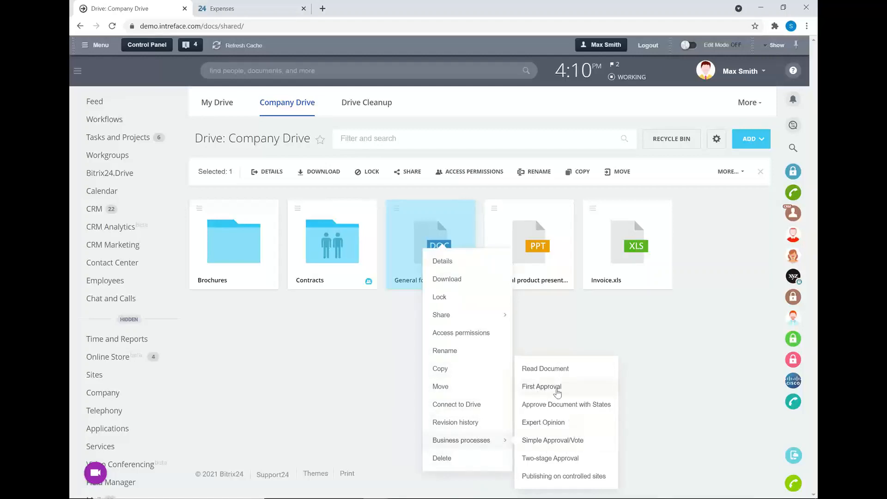
left_click(556, 463)
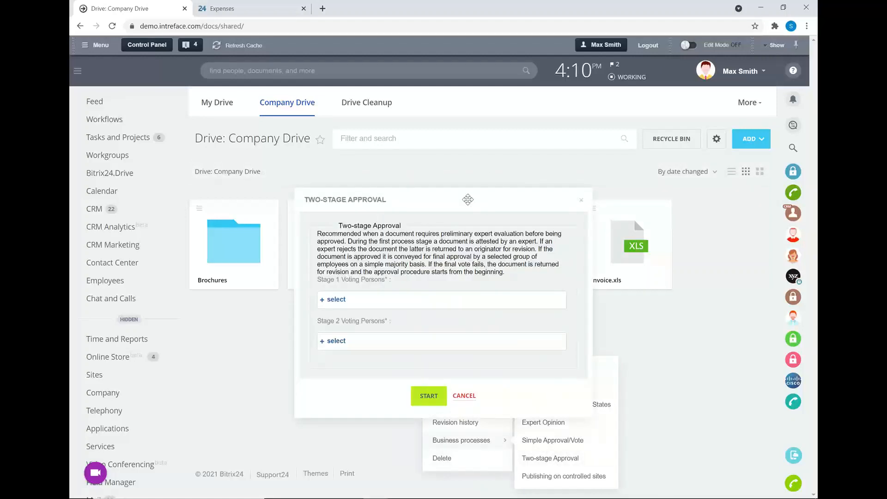
left_click(337, 300)
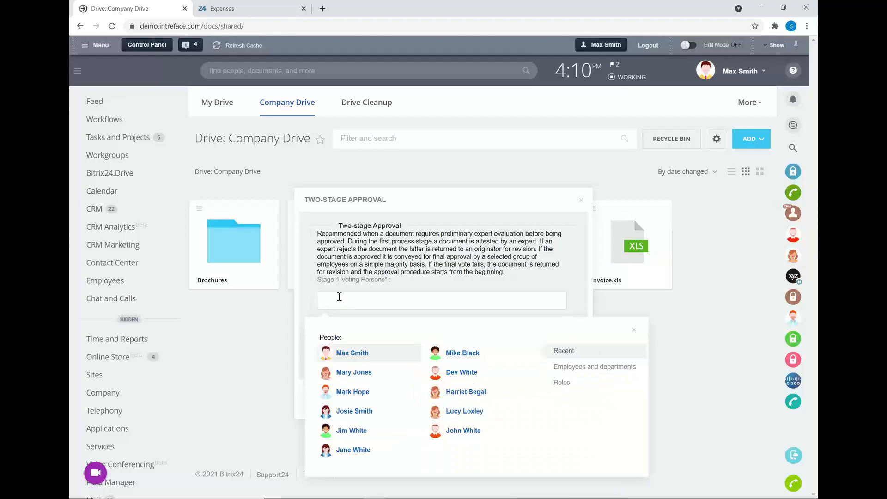
left_click(470, 359)
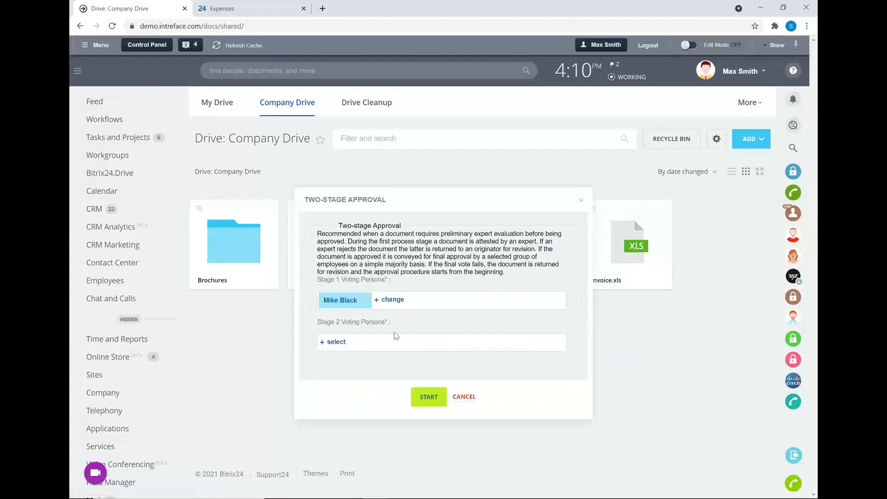
left_click(335, 342)
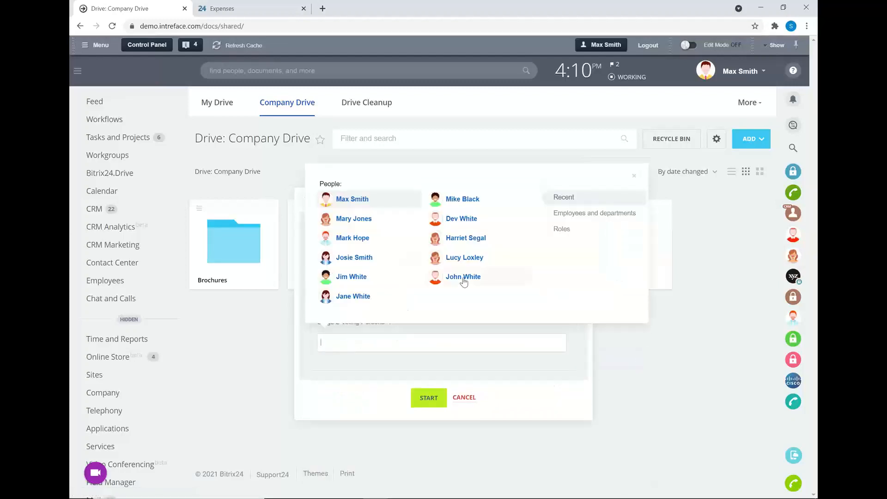
left_click(458, 258)
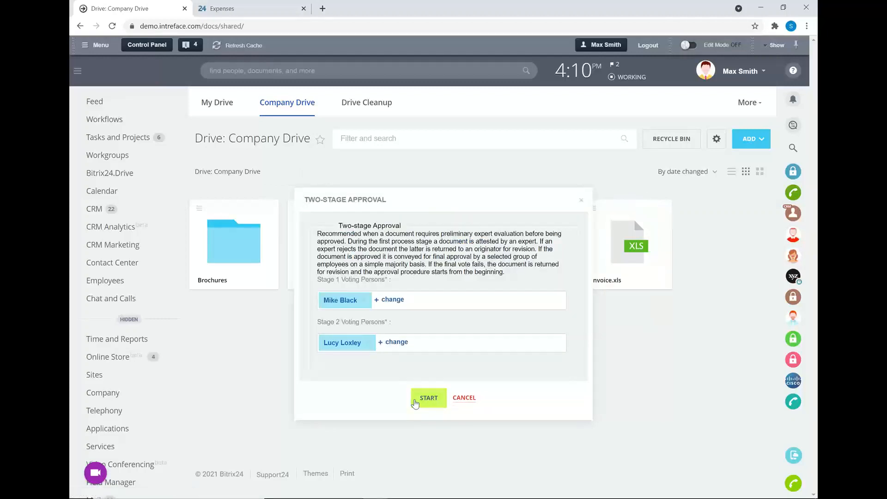
left_click(423, 401)
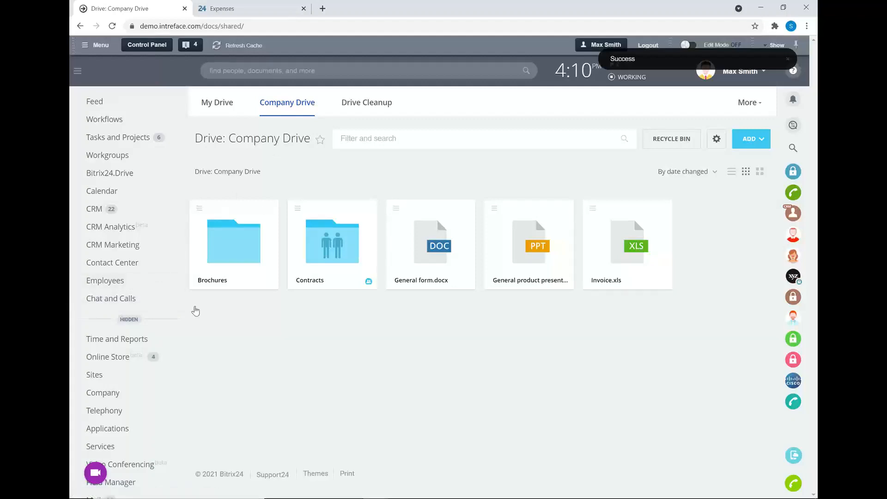
Step: Open the Expenses list of the Biz Tech Project workgroup
left_click(134, 322)
left_click(102, 154)
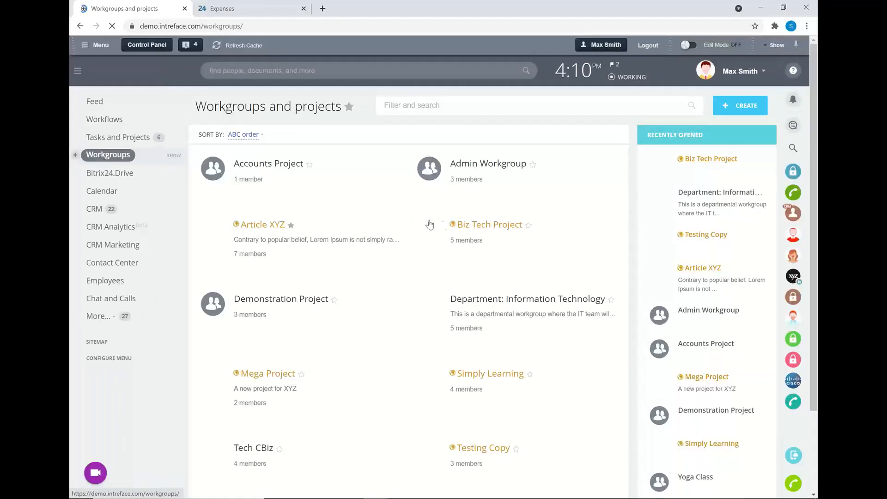
left_click(471, 227)
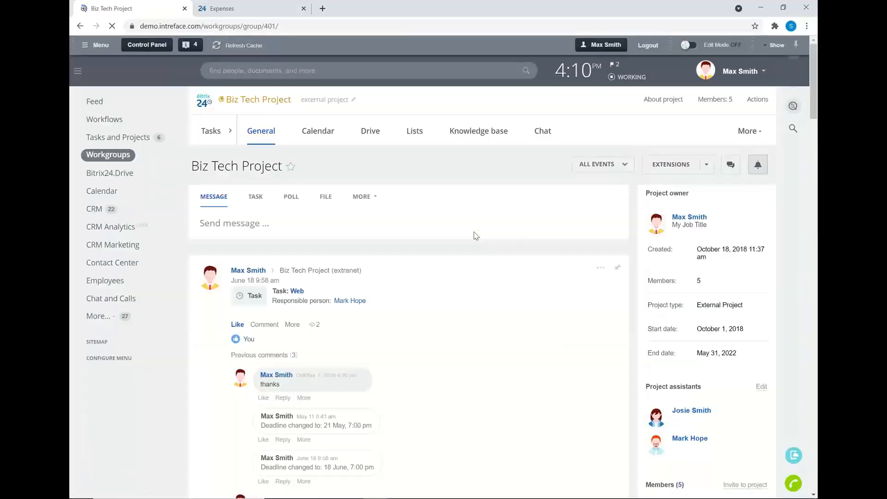
left_click(414, 133)
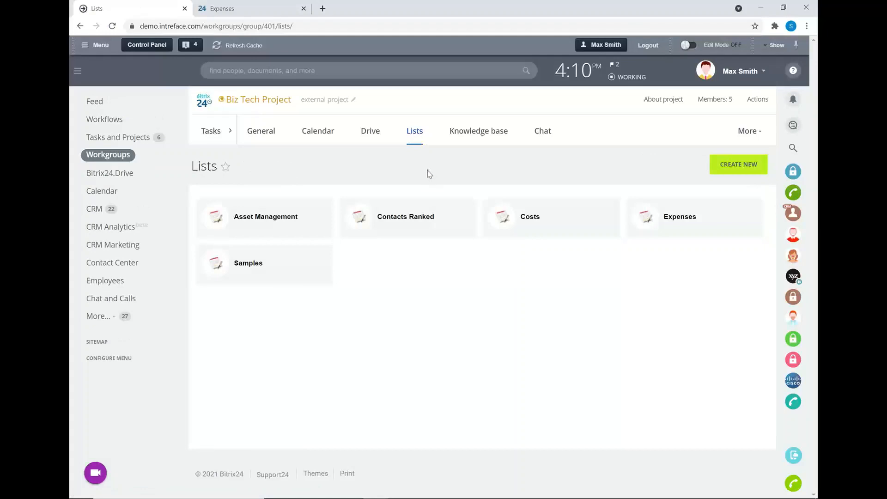
left_click(673, 222)
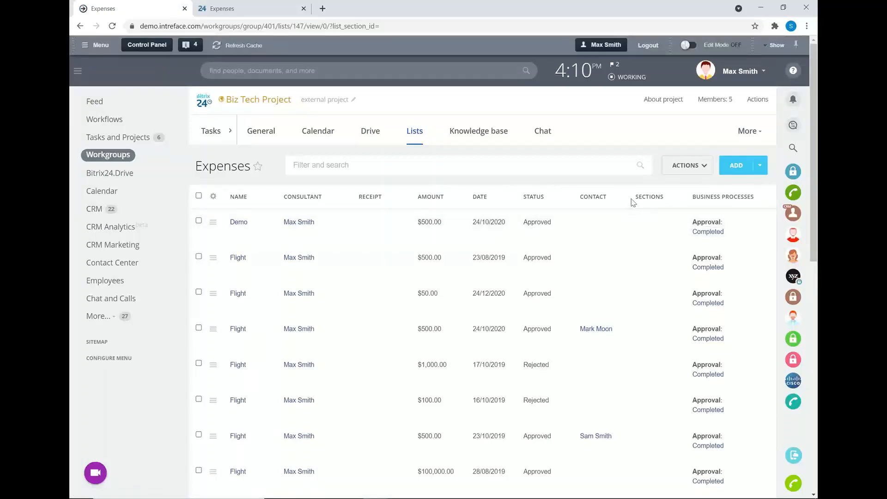
Step: View the Expenses list's workflow configuration options and the business processes that can be run on the Demo item
left_click(691, 171)
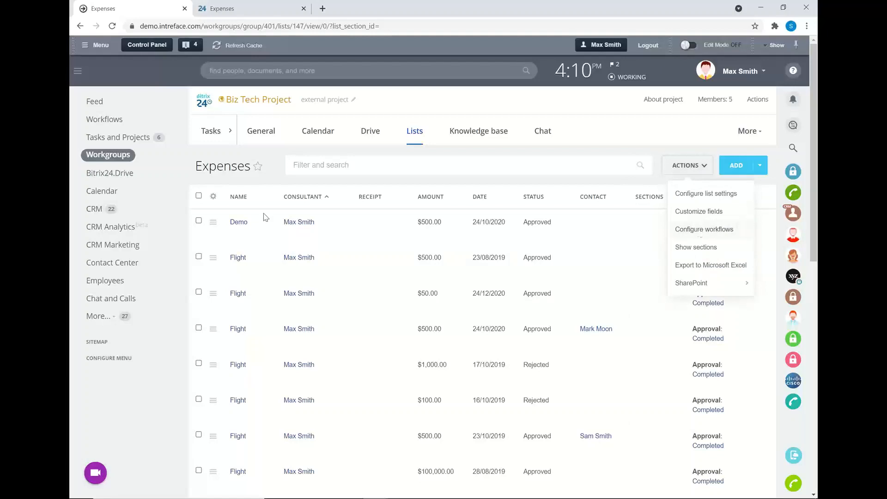
left_click(214, 221)
mouse_move(270, 262)
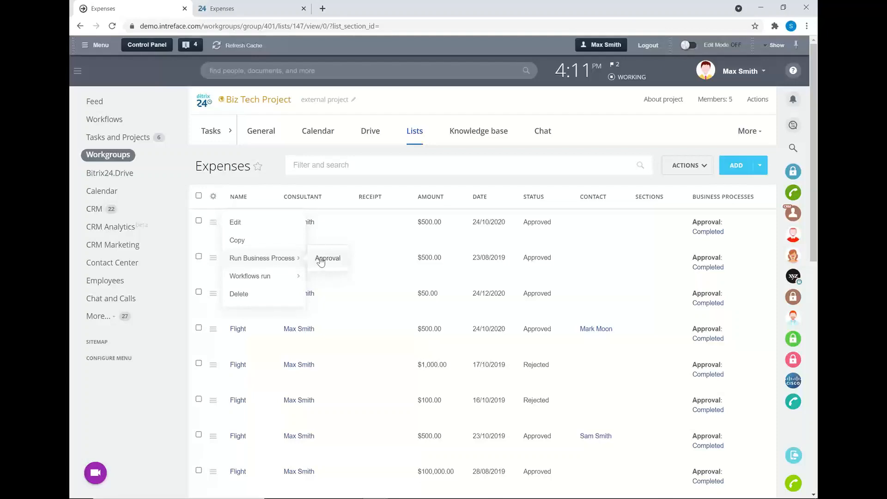
Step: Open the CRM lead automation rules for configuration and review the 1st Call stage's Thank You Email rule without saving it
left_click(95, 210)
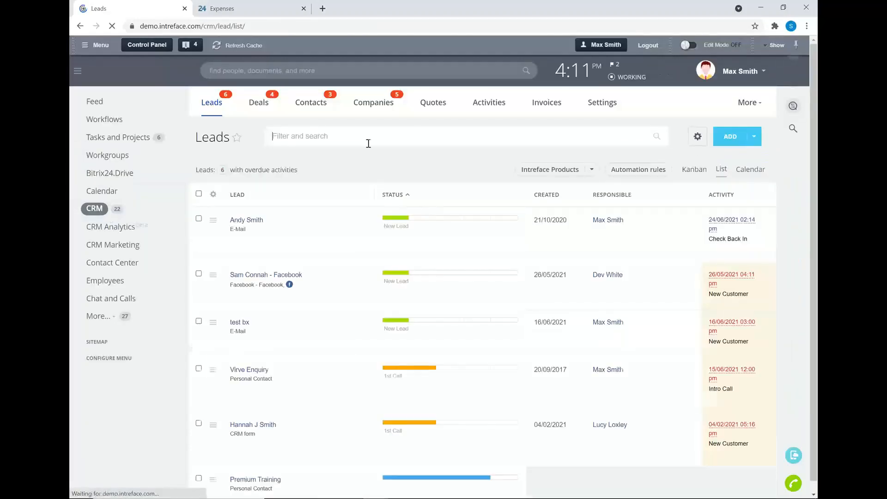
left_click(631, 176)
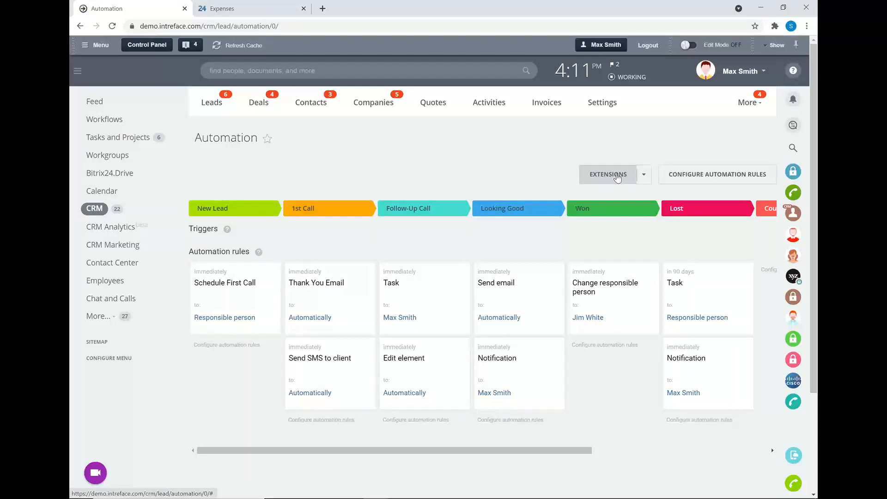
left_click(688, 179)
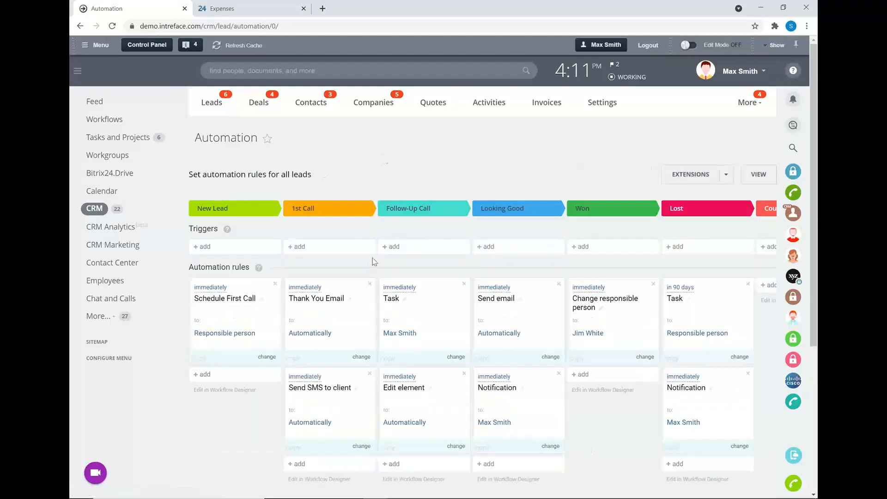
left_click(309, 291)
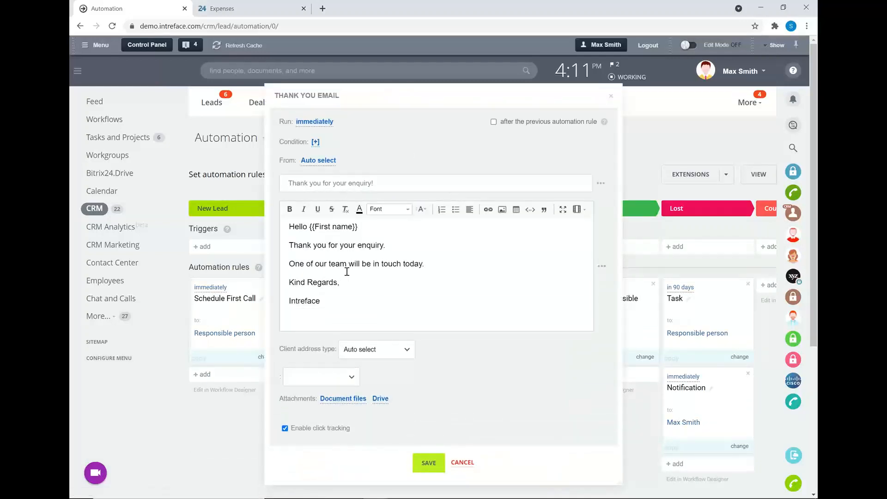
left_click(462, 459)
Step: Review the trigger types that can be added to the Follow-Up Call stage of the lead automation
left_click(437, 250)
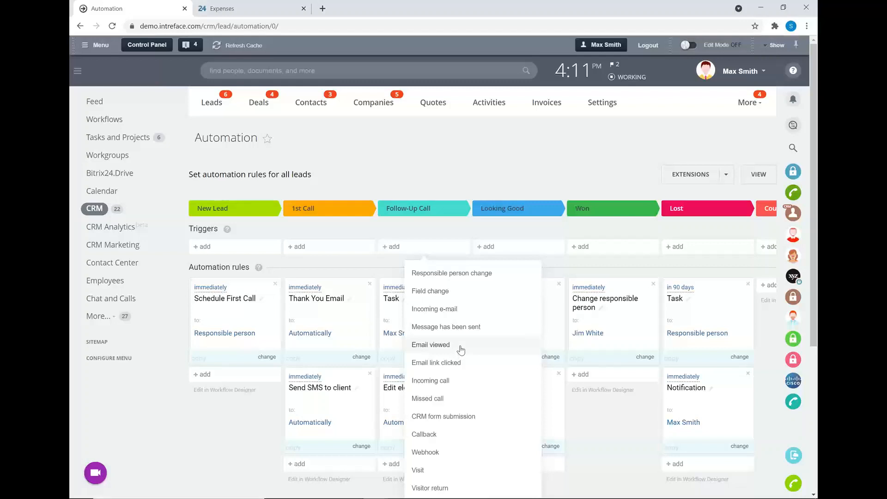
scroll(462, 349, "down", 1)
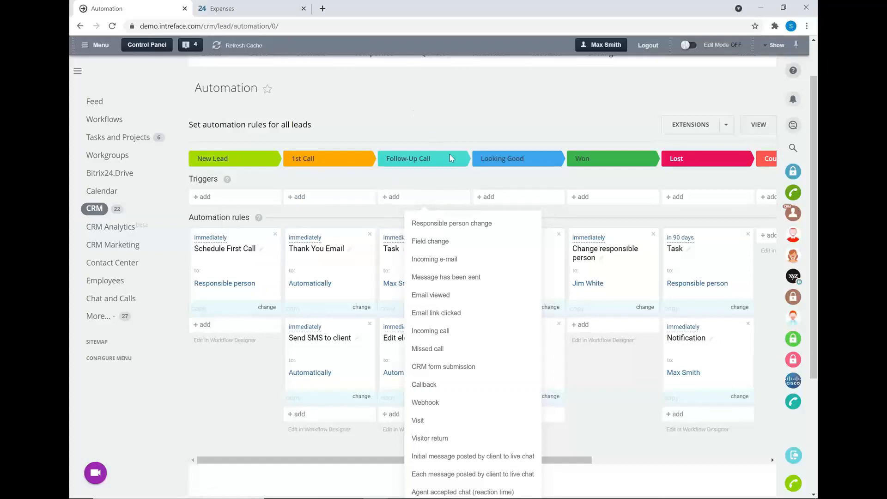
left_click(427, 115)
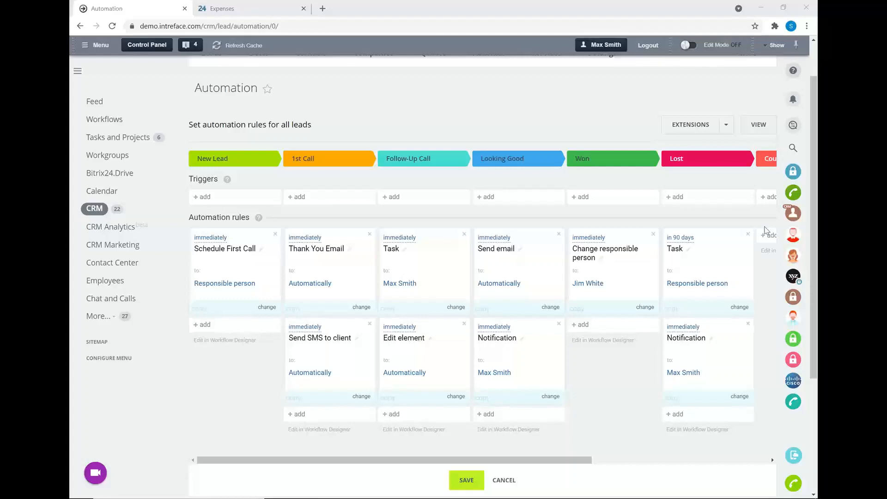
scroll(98, 143, "up", 2)
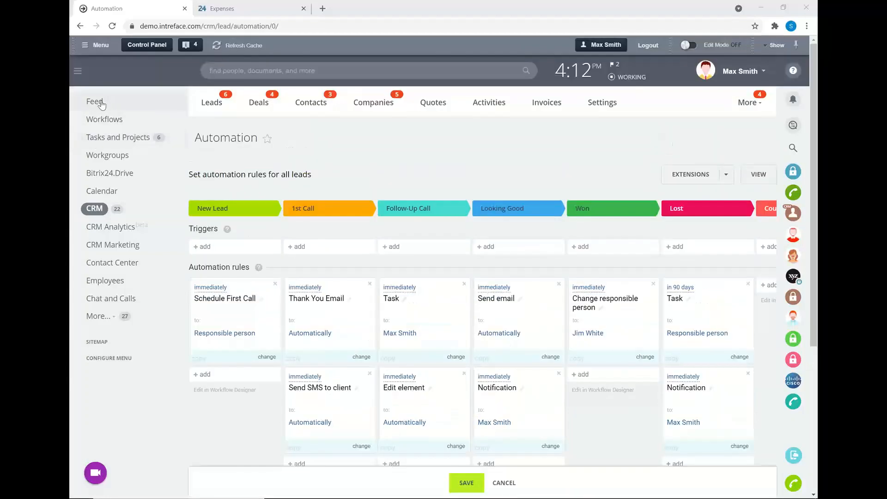
Step: Review which workflows in the activity stream are set to show in the feed, and return to the Feed
left_click(101, 104)
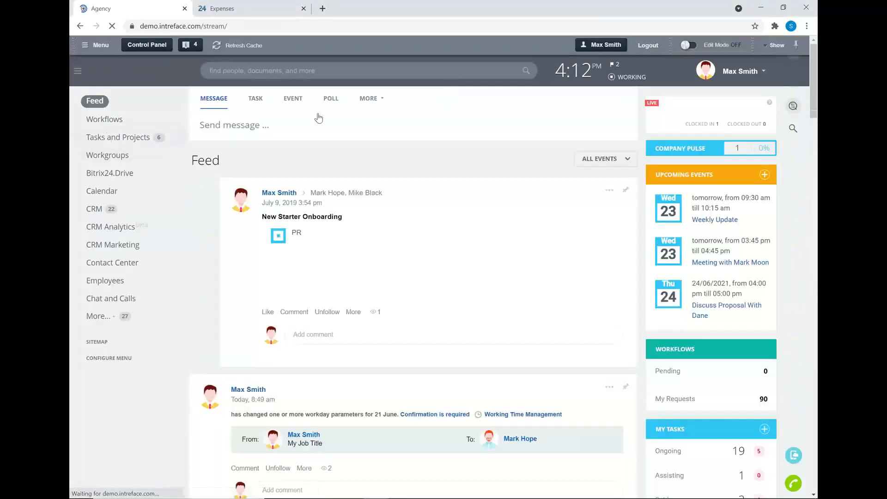
left_click(101, 120)
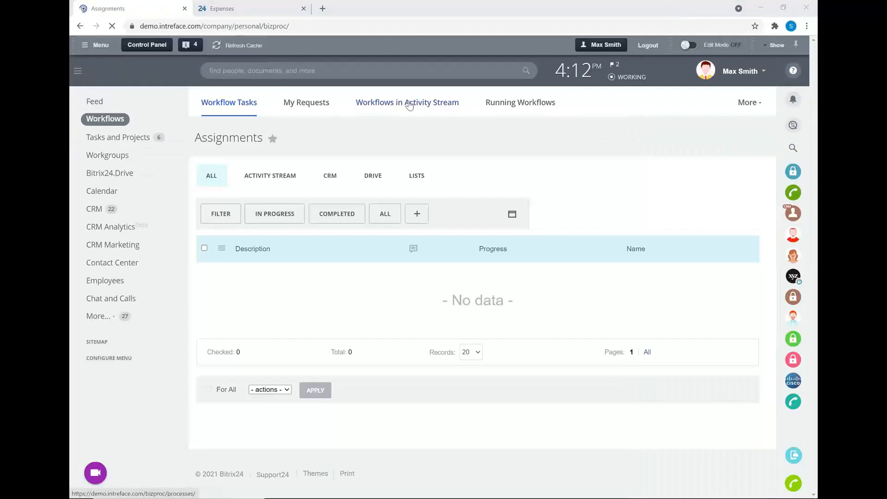
left_click(409, 105)
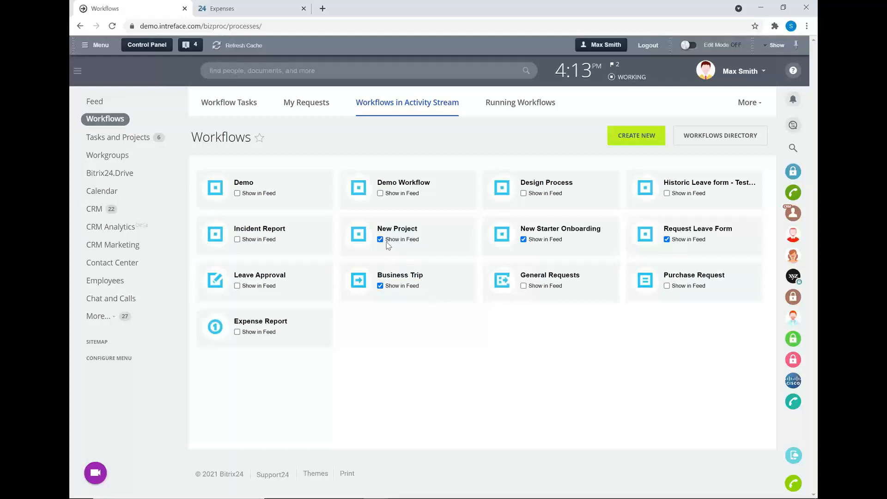
left_click(115, 102)
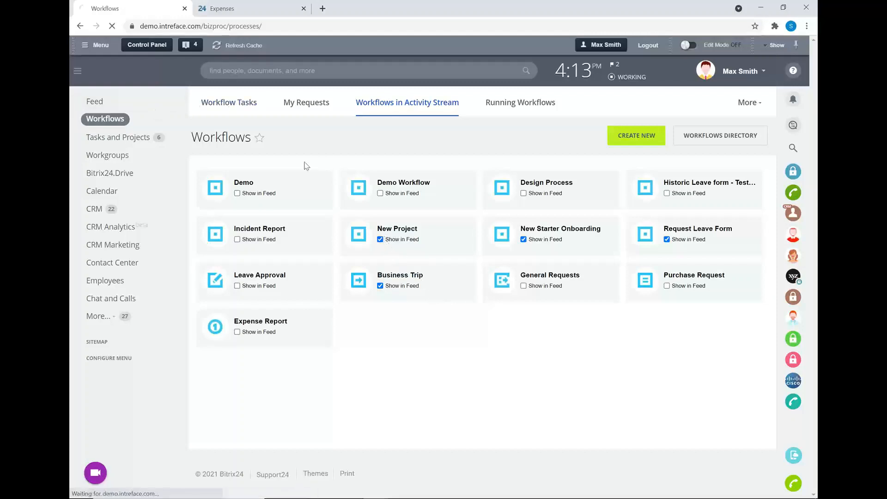
Step: Switch to the slide presentation and advance to the Creating Business Processes slide
key("alt+Tab")
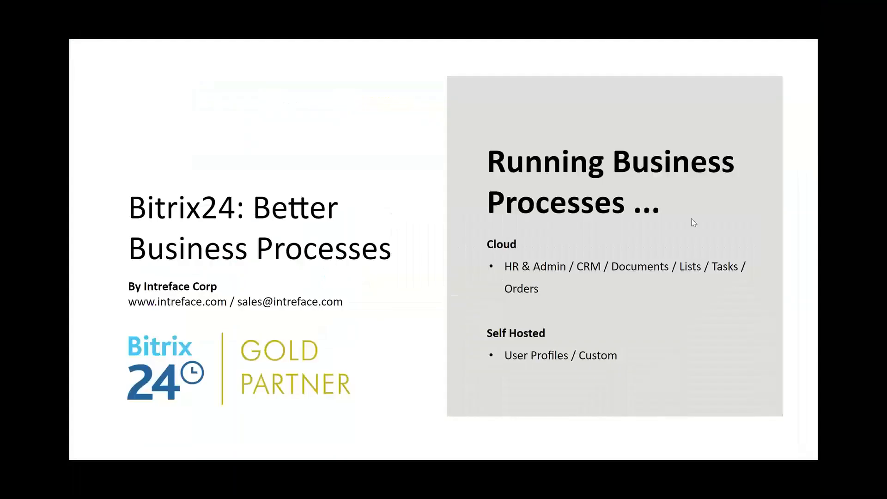
key("Right")
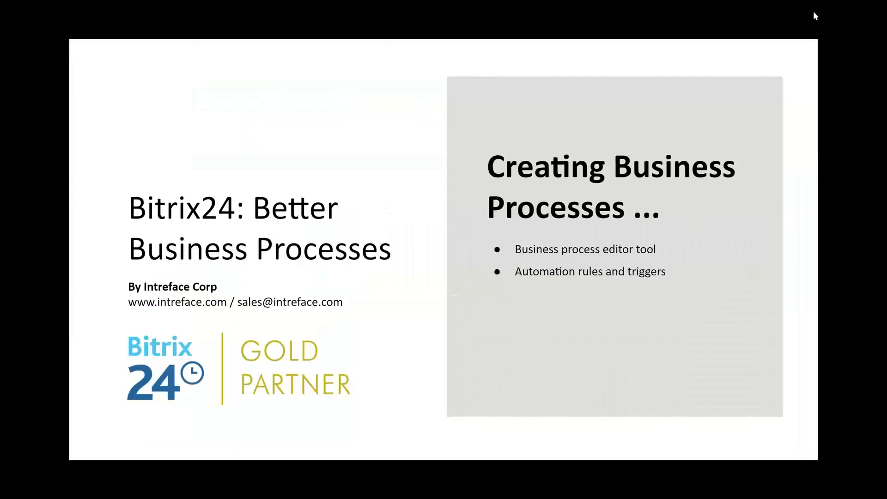
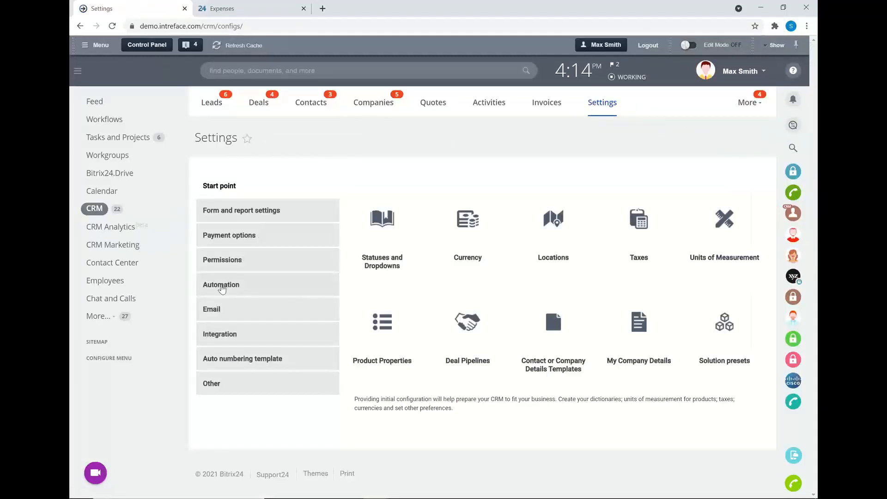
Step: Open the CRM business process settings and add a new workflow template for deals
left_click(223, 287)
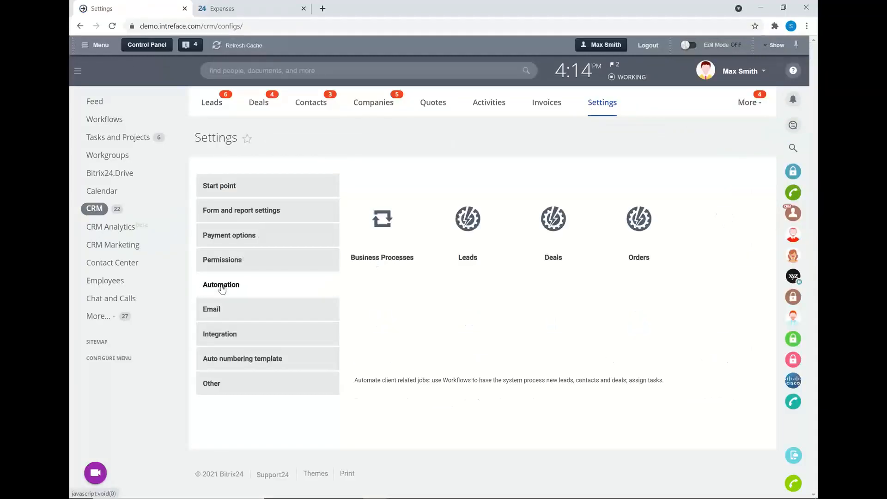
left_click(383, 220)
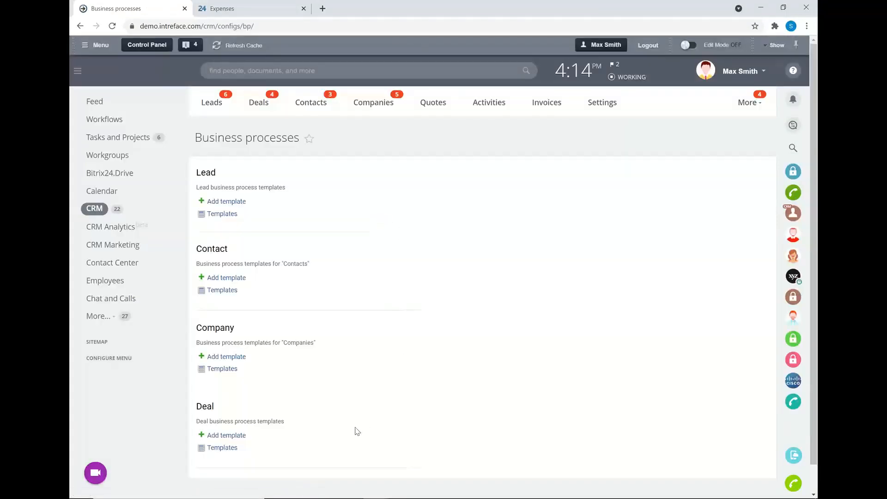
scroll(358, 432, "down", 1)
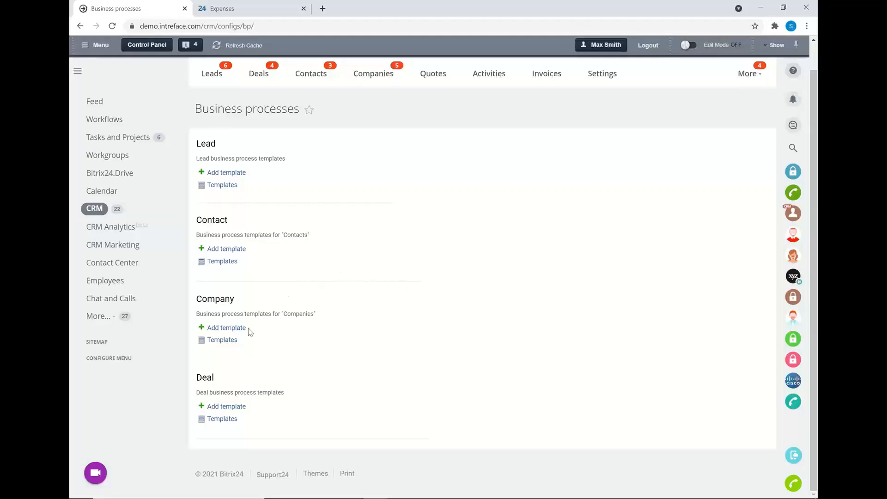
left_click(221, 409)
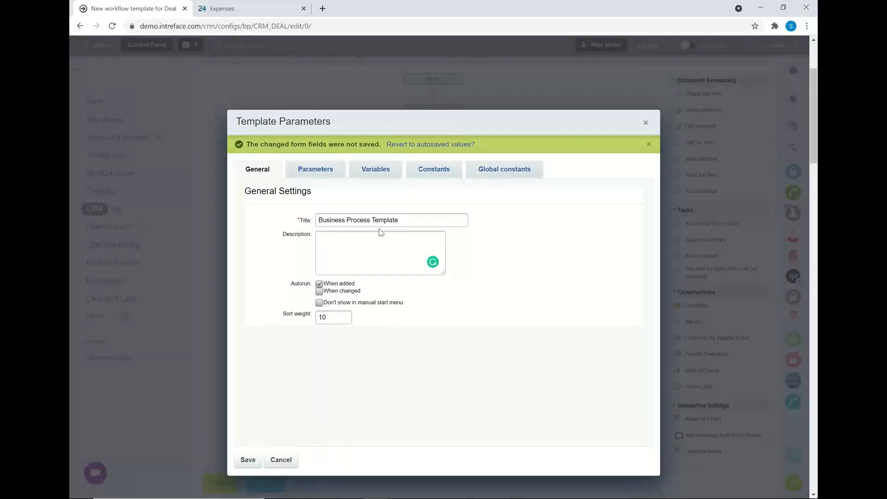
Step: Title the workflow template Deal Stage Change and save its general parameters
left_click_drag(399, 220, 249, 216)
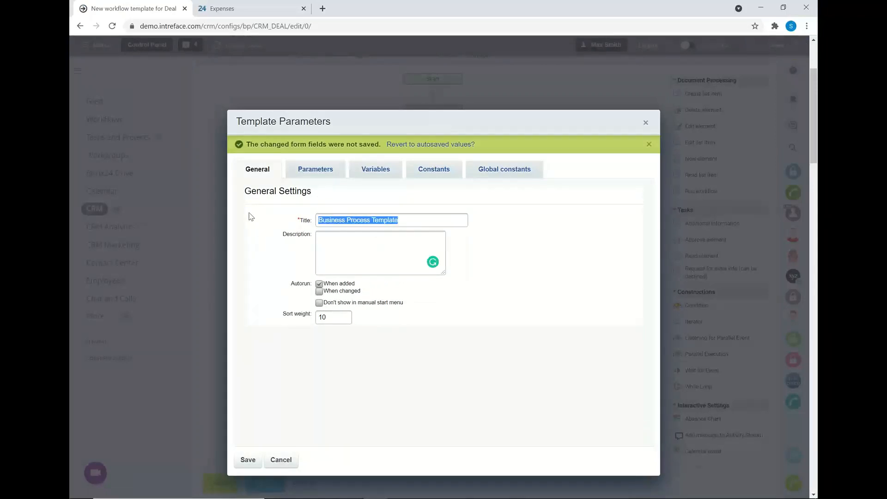
type("Deal Stage Change")
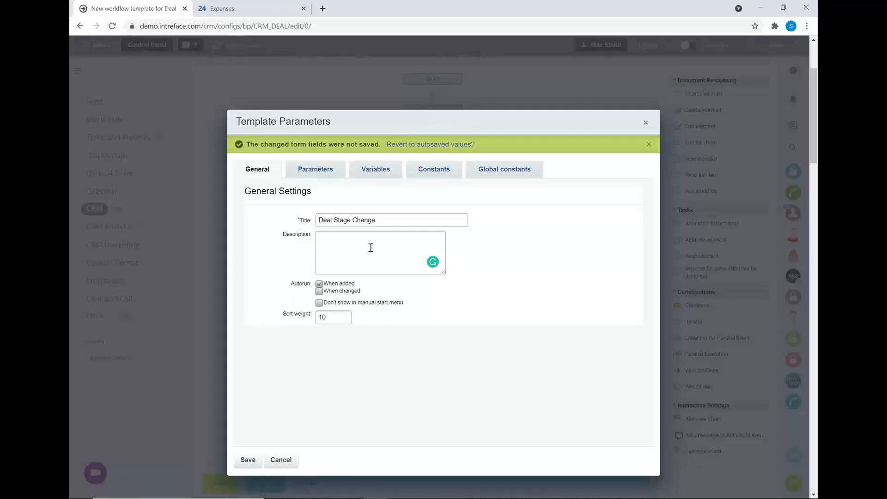
left_click(319, 284)
left_click(318, 284)
left_click(248, 460)
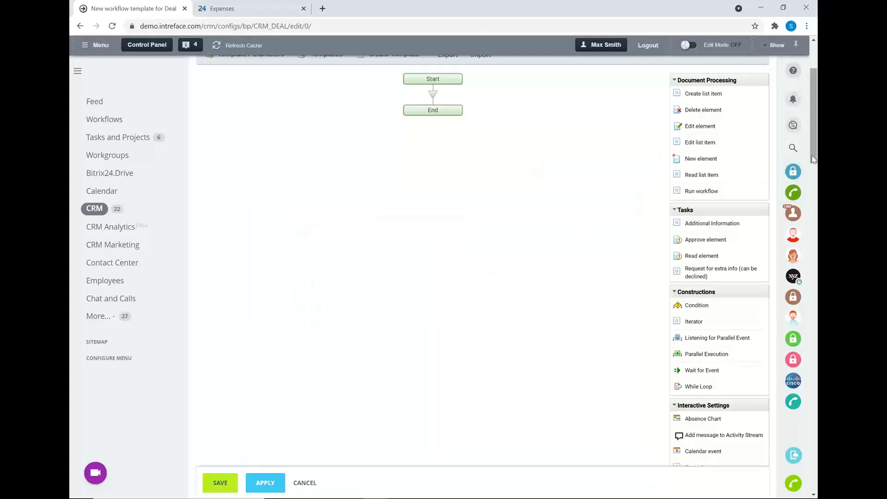
Step: Insert a Condition construction between Start and End, and add a third branch to it
scroll(813, 158, "up", 2)
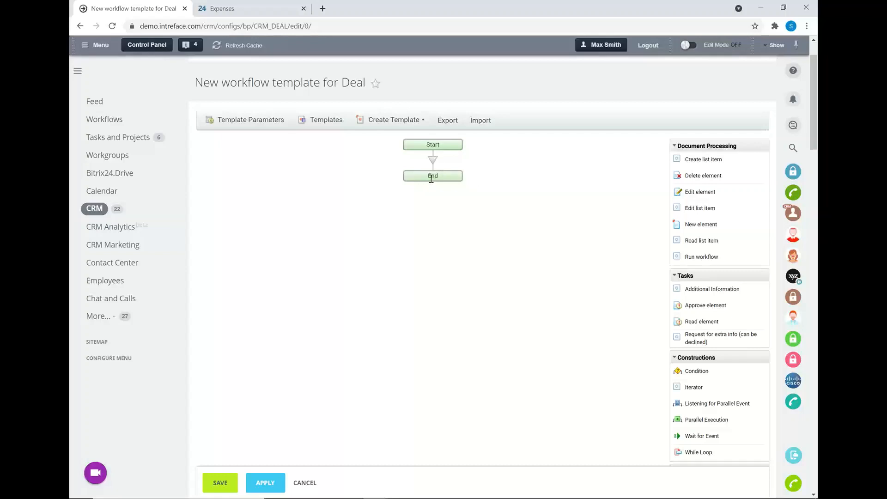
left_click_drag(708, 372, 435, 164)
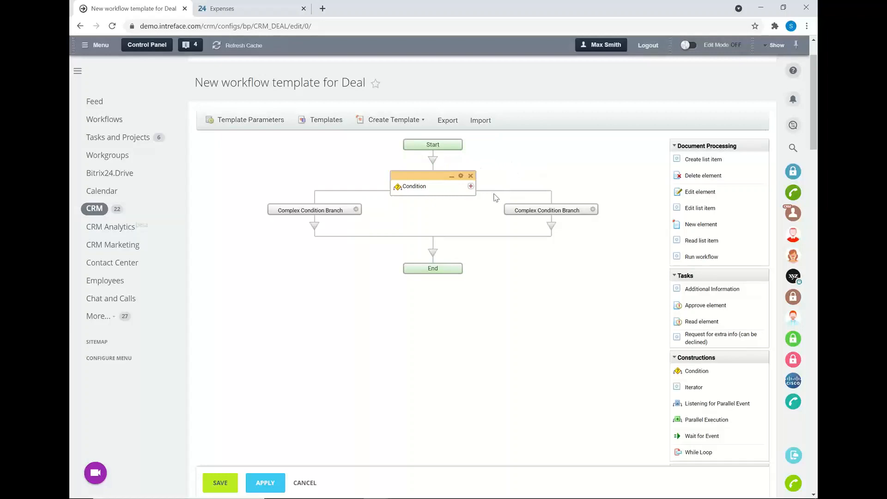
left_click(471, 187)
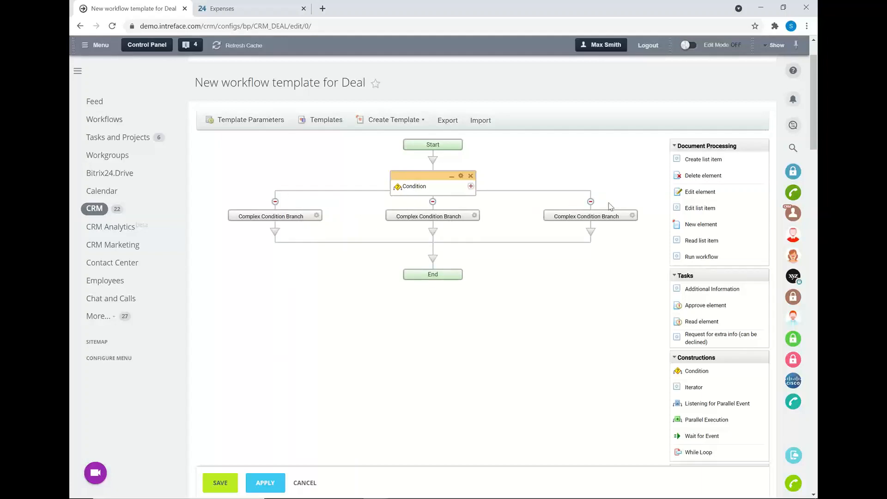
Step: Title the first condition branch Quote Created and set its condition type to Element field
left_click(317, 215)
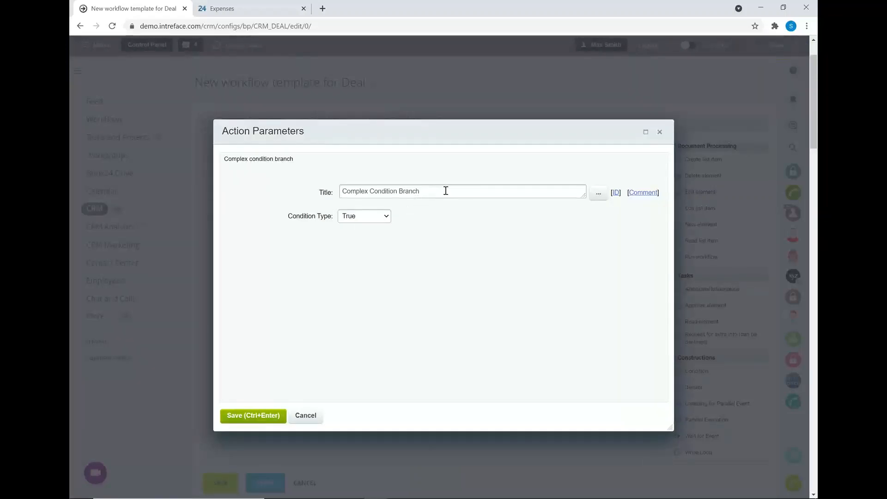
left_click_drag(422, 191, 309, 177)
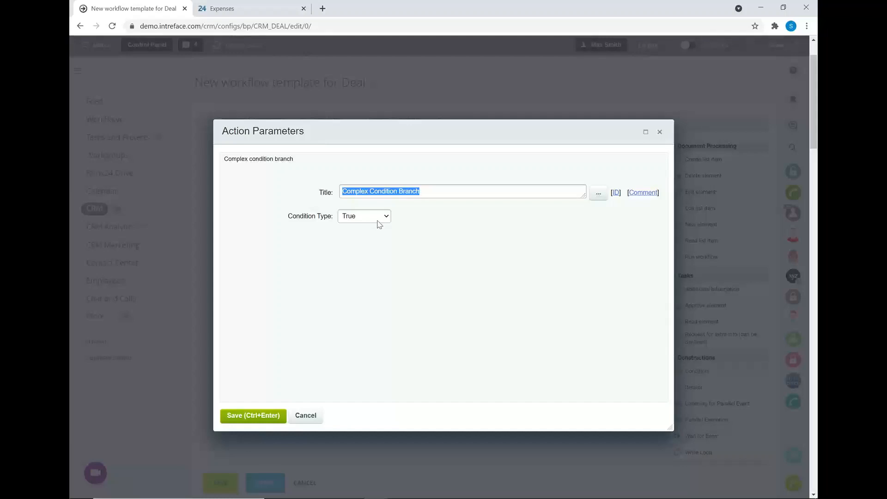
type("Q")
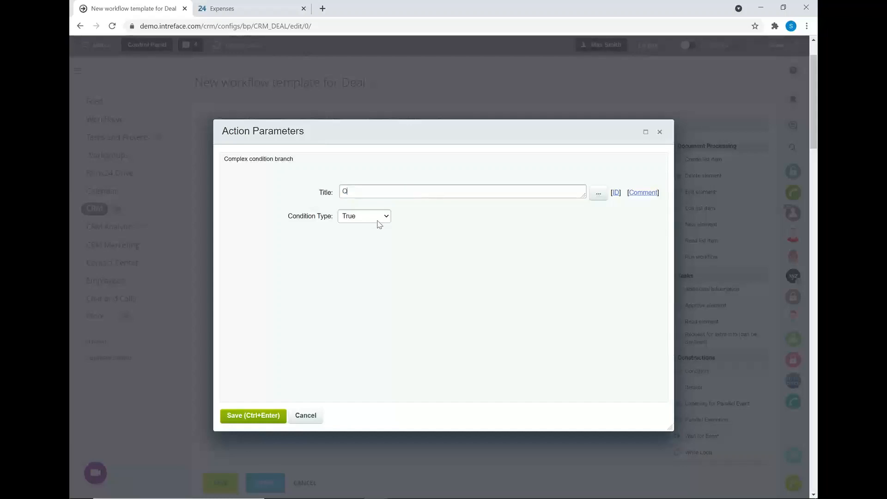
type("uote Create")
left_click(378, 221)
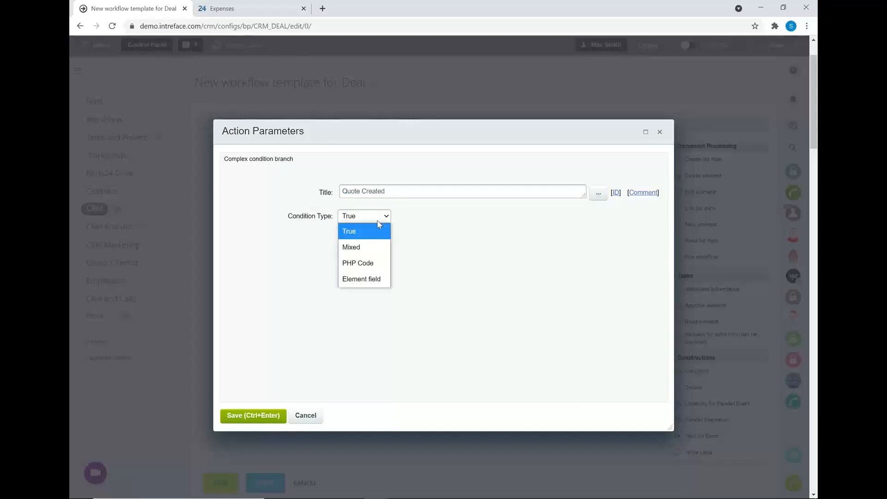
left_click(364, 280)
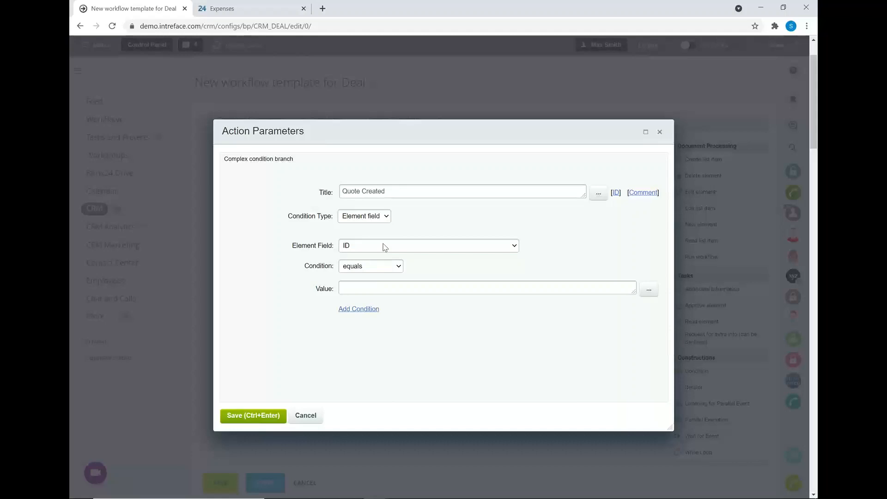
Step: Set the Quote Created branch's condition to Stage equals Send Quote from the UK Office pipeline, and save it
left_click(383, 247)
scroll(404, 351, "down", 5)
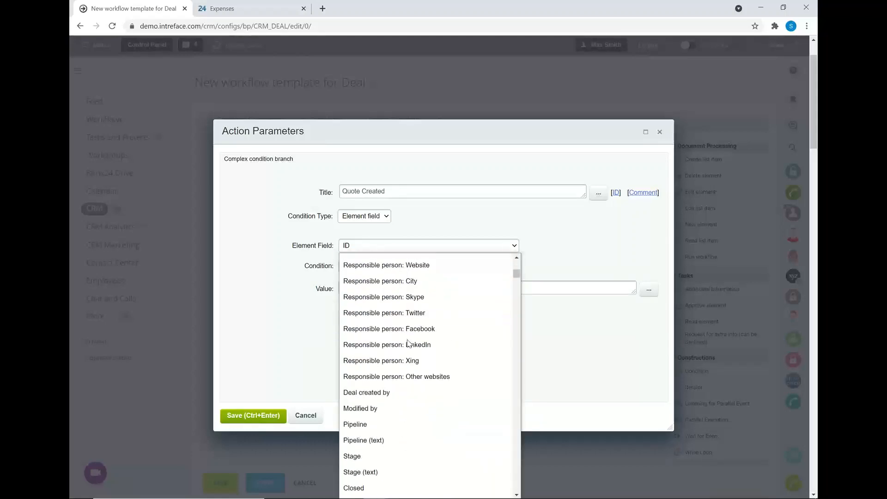
left_click(359, 456)
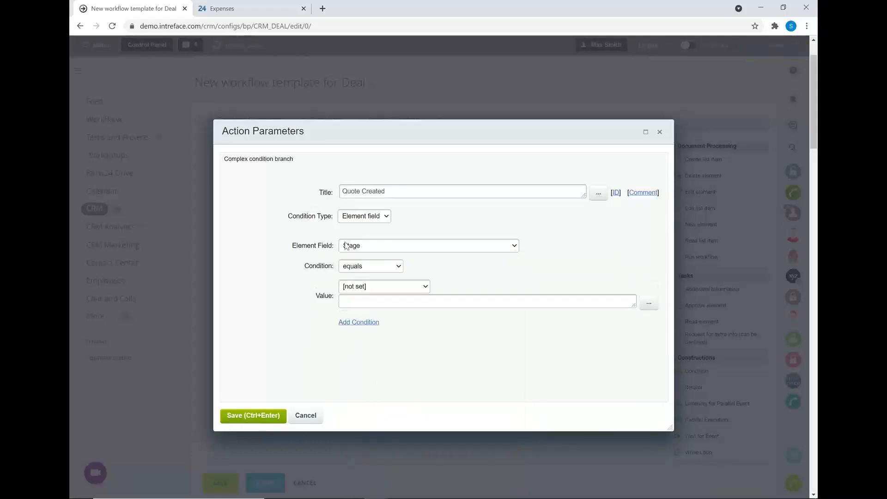
left_click(382, 287)
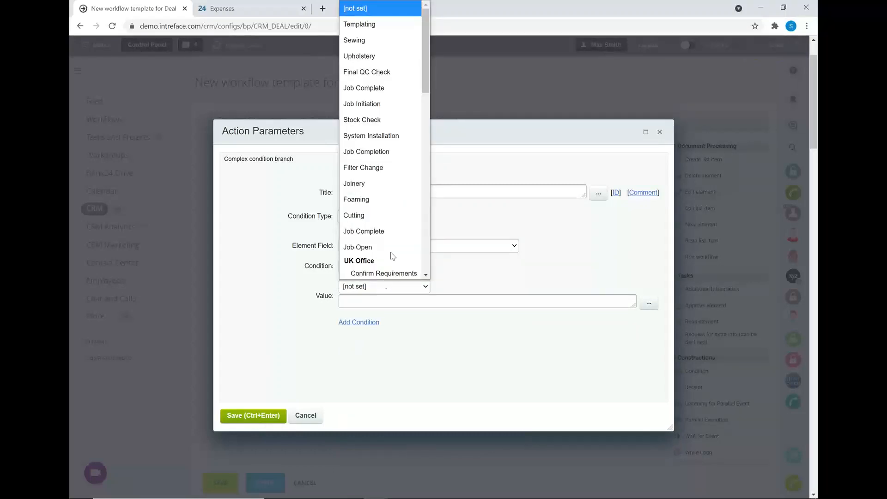
scroll(392, 249, "down", 1)
scroll(392, 250, "down", 2)
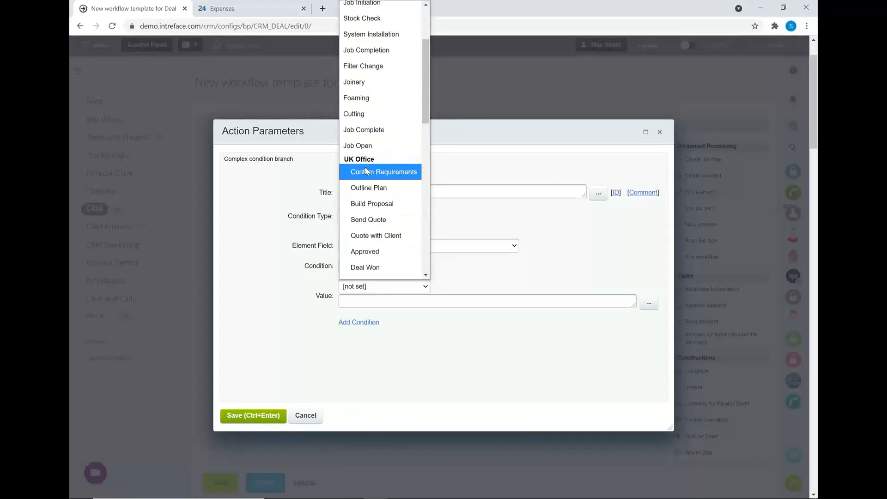
left_click(397, 220)
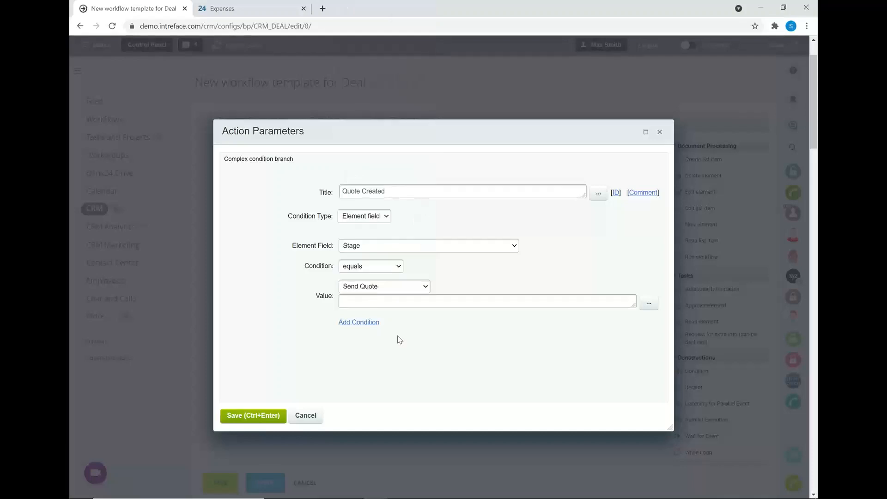
left_click(262, 416)
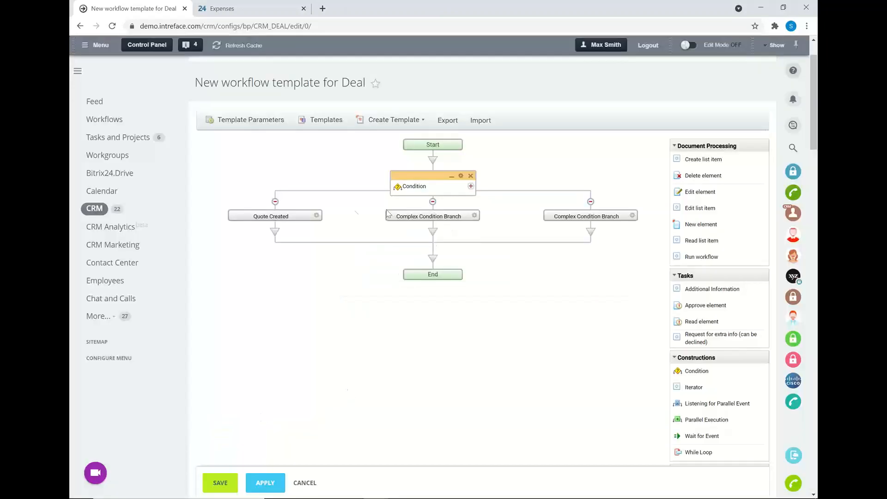
Step: Title the middle condition branch Quote With Client and set its condition type to Element field
left_click(475, 215)
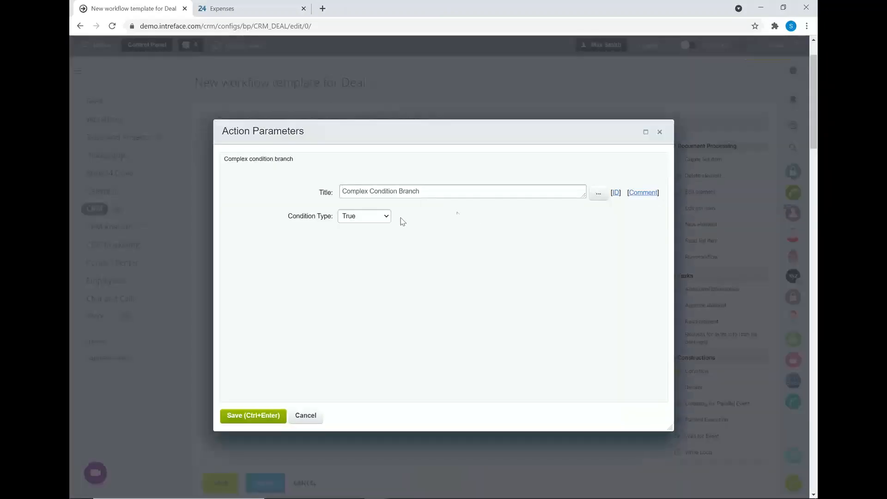
left_click_drag(422, 192, 228, 201)
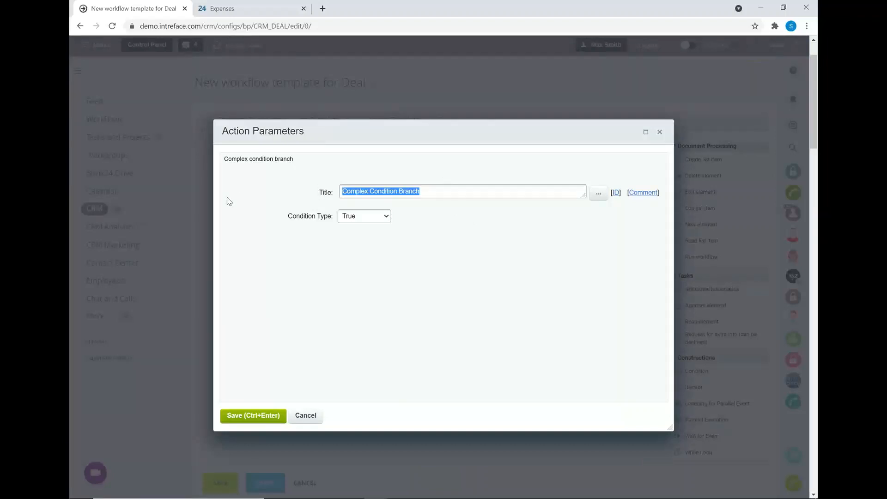
type("Quote Wi")
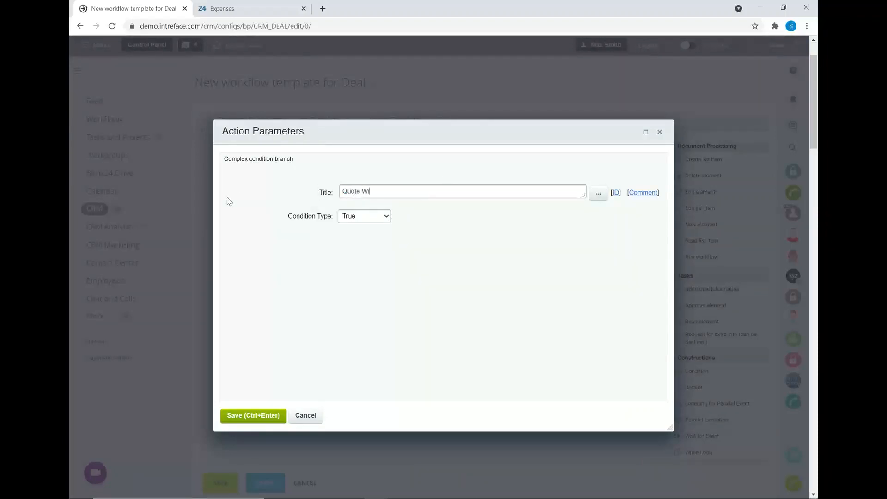
type("th Client")
left_click(386, 216)
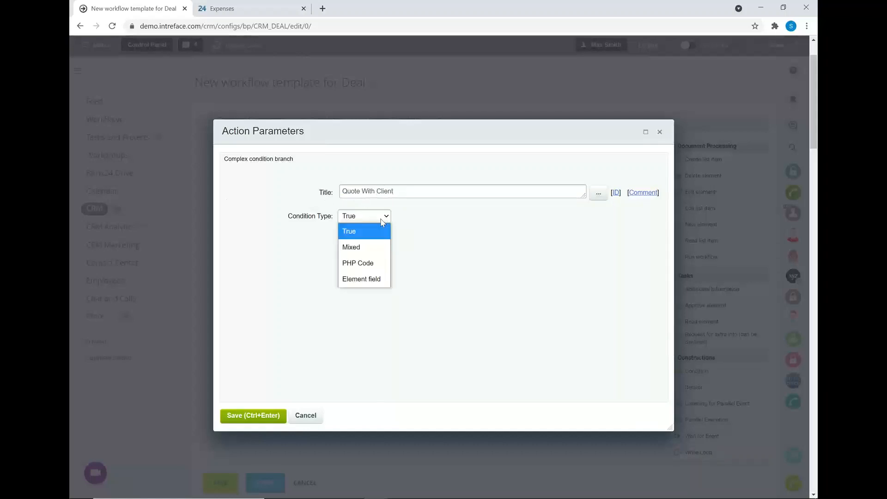
left_click(370, 279)
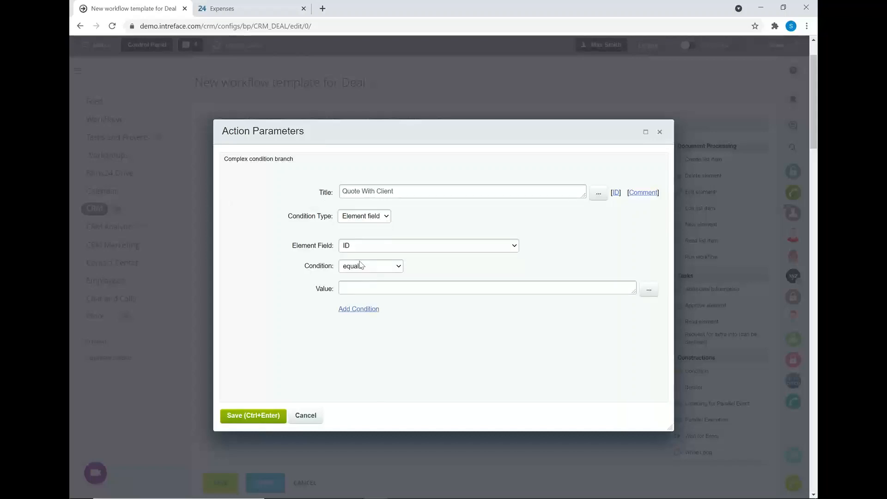
Step: Make the Quote With Client branch's condition test whether Stage equals the matching UK Office pipeline stage, and save it
left_click(369, 251)
scroll(370, 306, "down", 5)
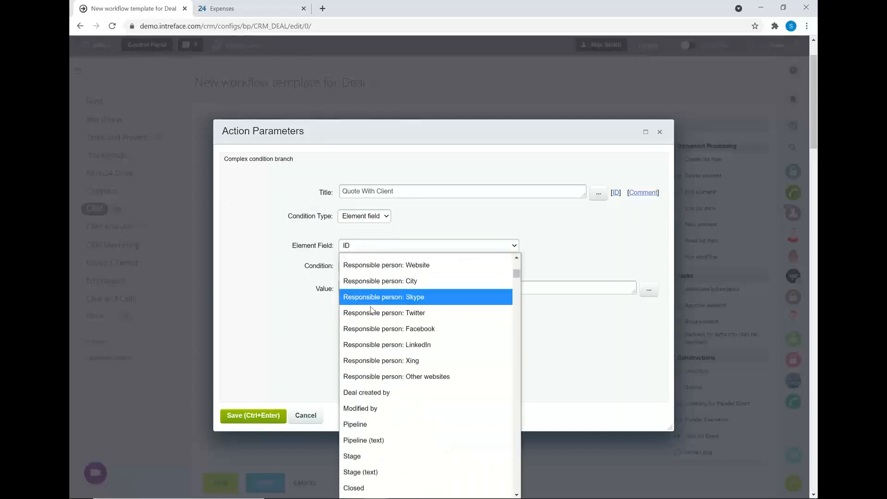
scroll(371, 310, "down", 2)
left_click(364, 354)
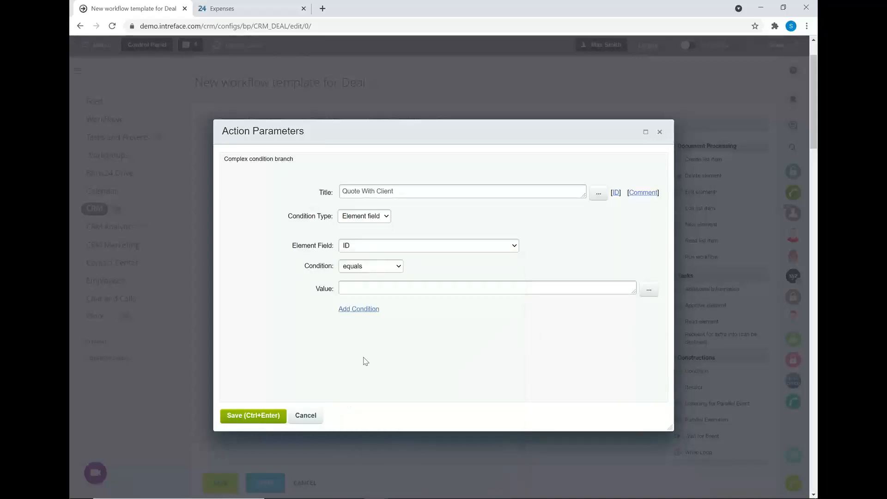
left_click(361, 286)
scroll(369, 278, "down", 3)
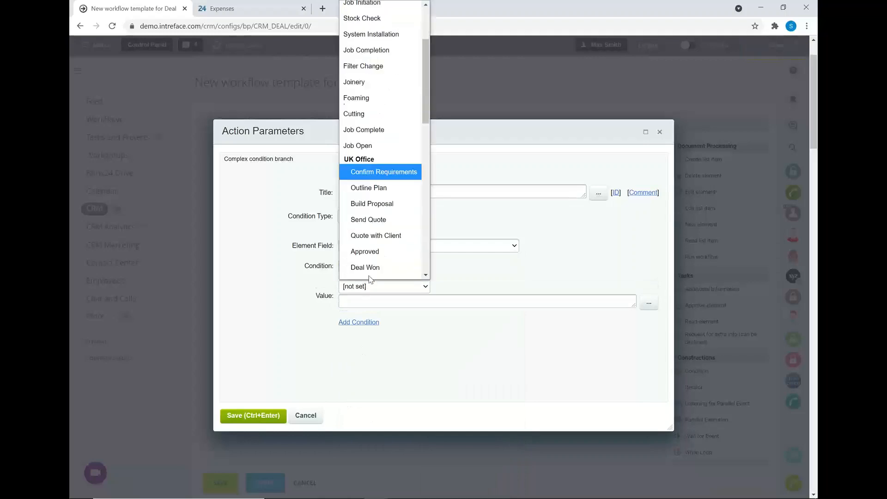
left_click(370, 223)
left_click(236, 416)
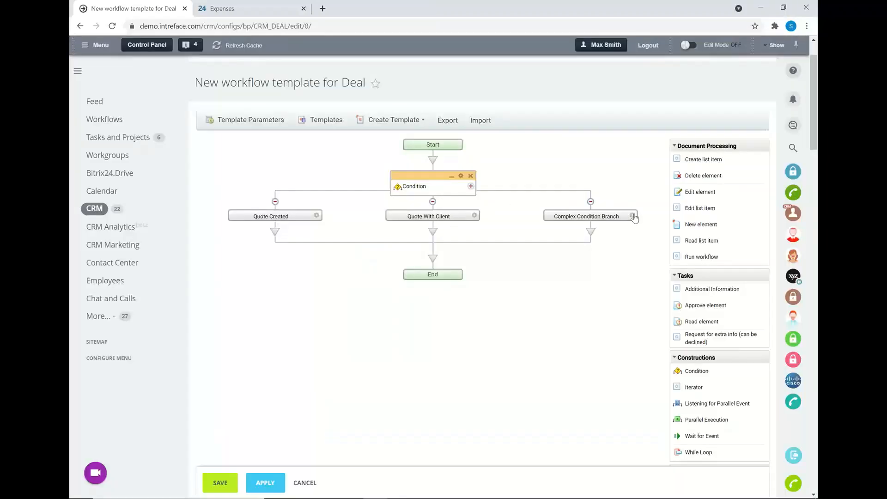
Step: Title the last condition branch Quote Approved and set its condition type to Element field
left_click(633, 216)
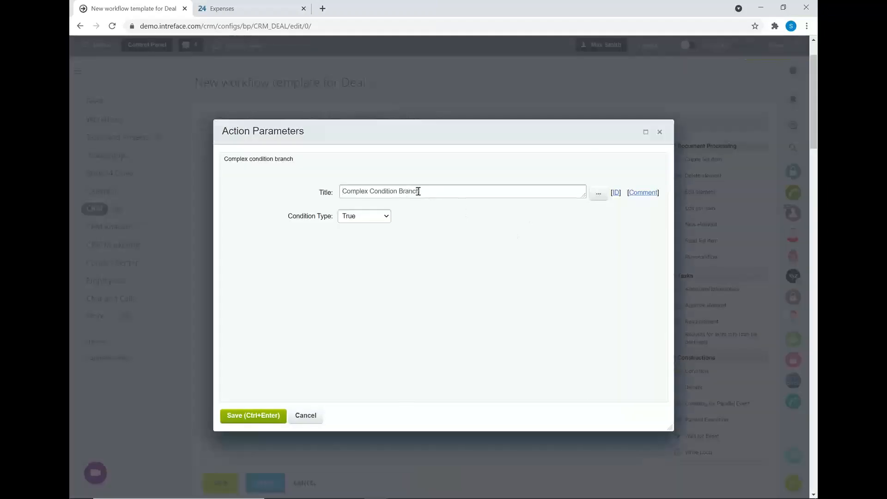
left_click_drag(420, 191, 282, 198)
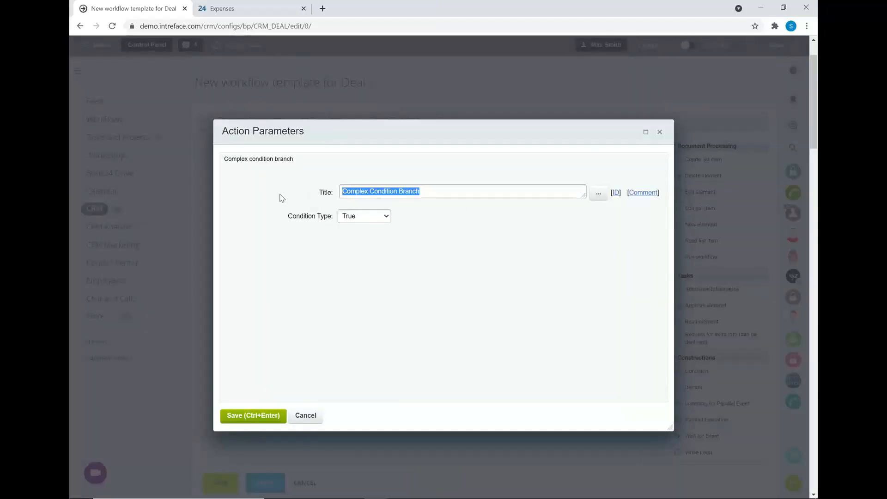
type("Quote Approved")
left_click(383, 217)
left_click(370, 278)
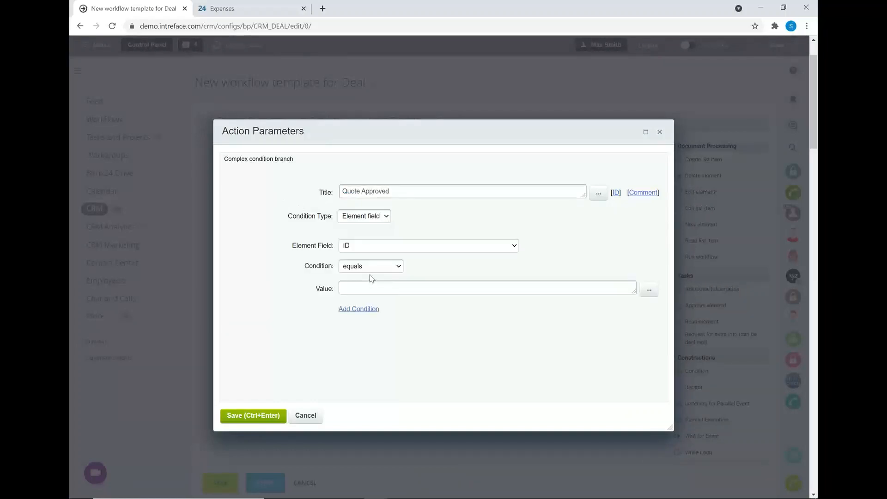
Step: Set the Quote Approved branch's condition to Stage equals Approved from the UK Office pipeline, and save it
left_click(364, 247)
scroll(388, 415, "down", 7)
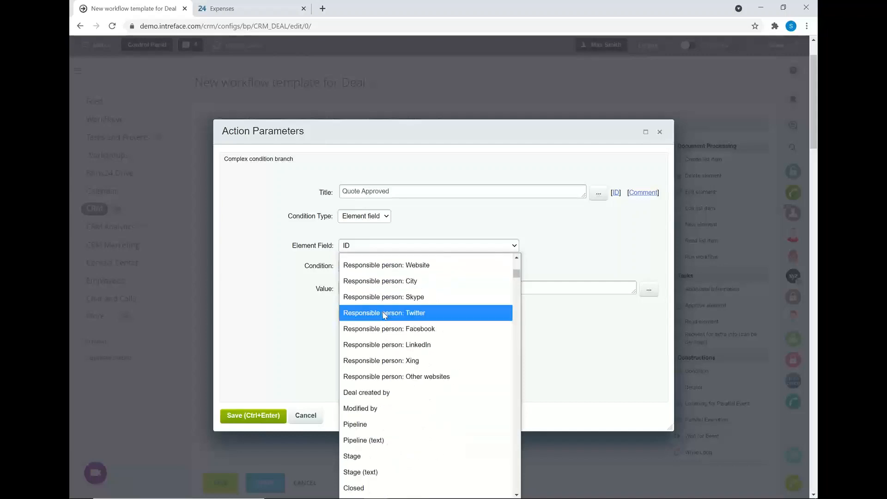
left_click(391, 457)
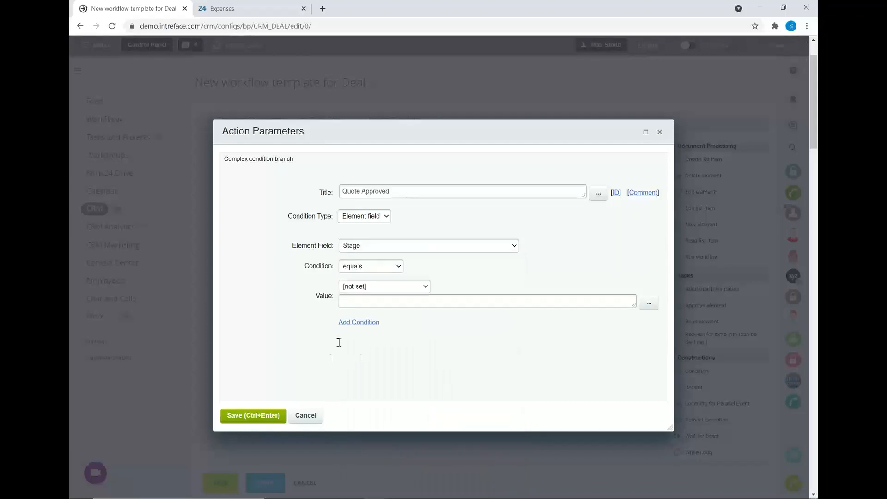
left_click(390, 289)
scroll(391, 252, "down", 3)
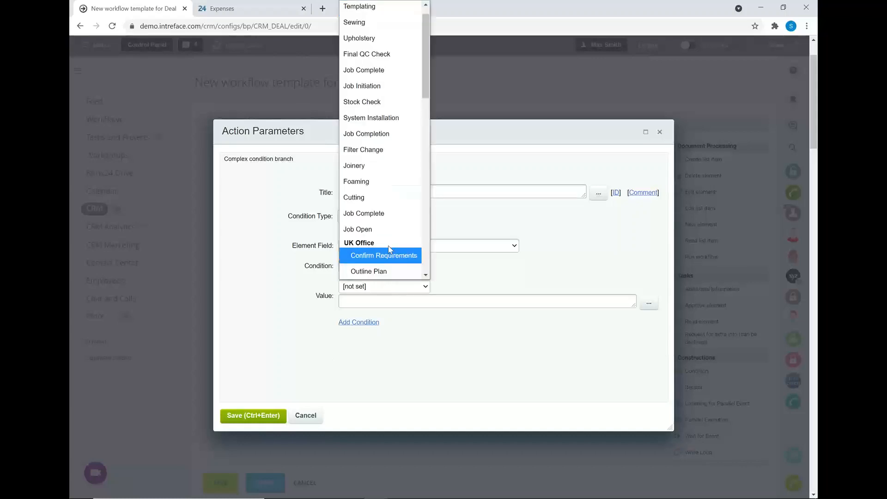
scroll(391, 250, "down", 4)
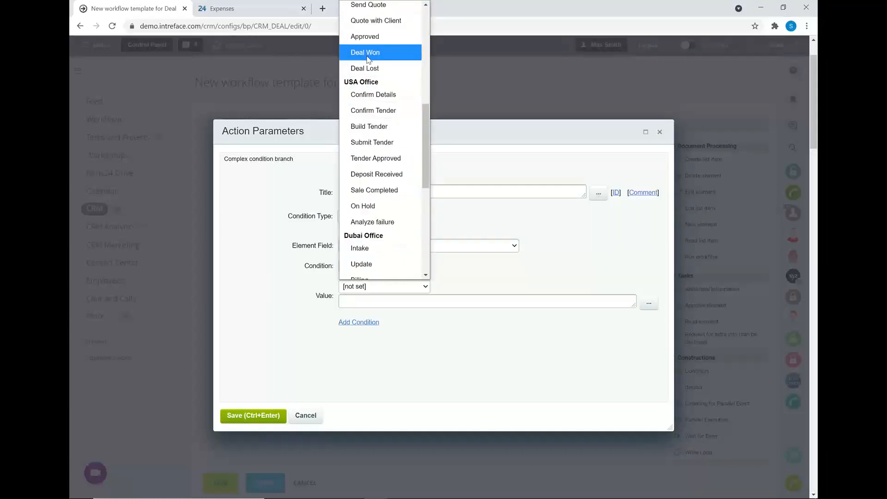
left_click(367, 40)
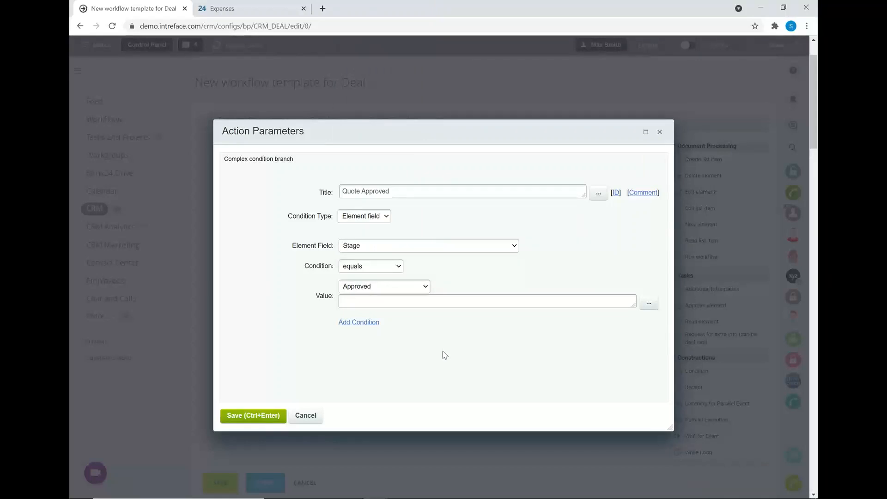
left_click(240, 416)
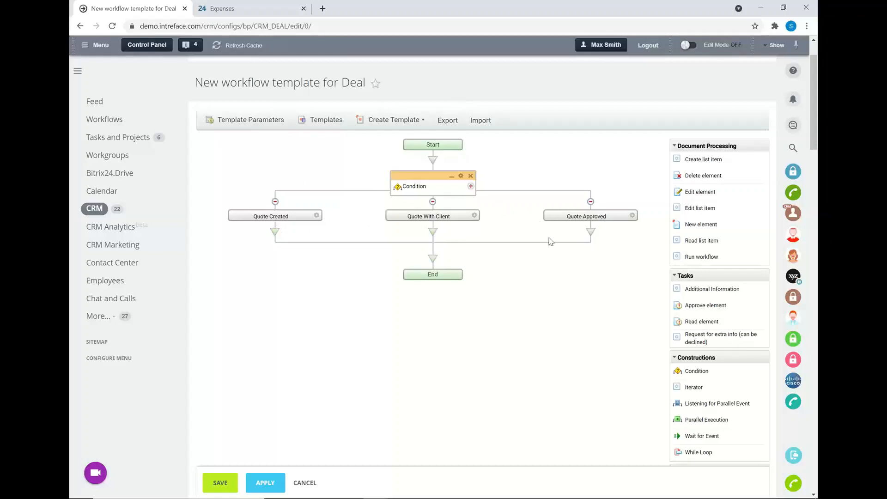
Step: Collapse all action categories from Document Processing through Other so that only the saved actions in My Actions stay expanded
left_click(675, 145)
left_click(677, 164)
left_click(676, 178)
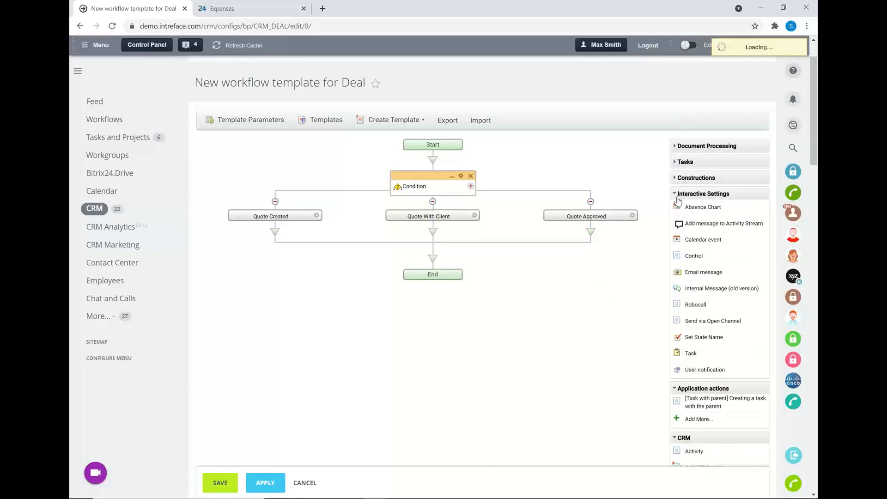
left_click(676, 194)
left_click(676, 210)
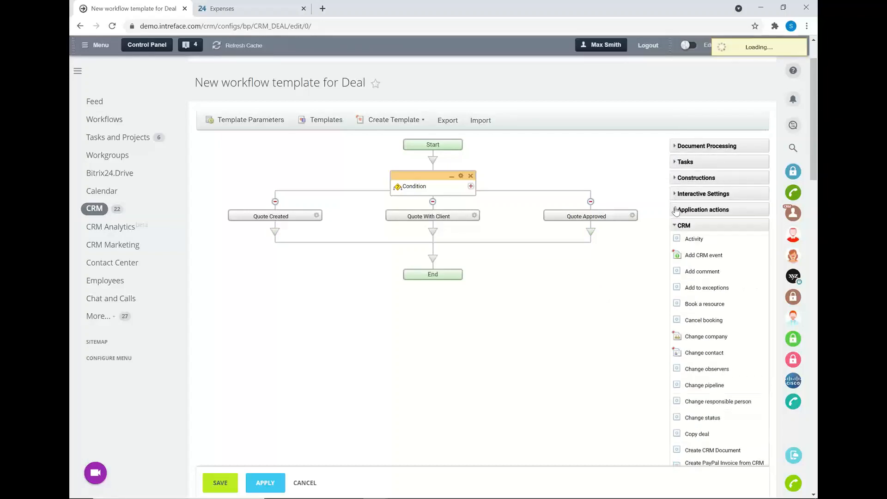
left_click(677, 226)
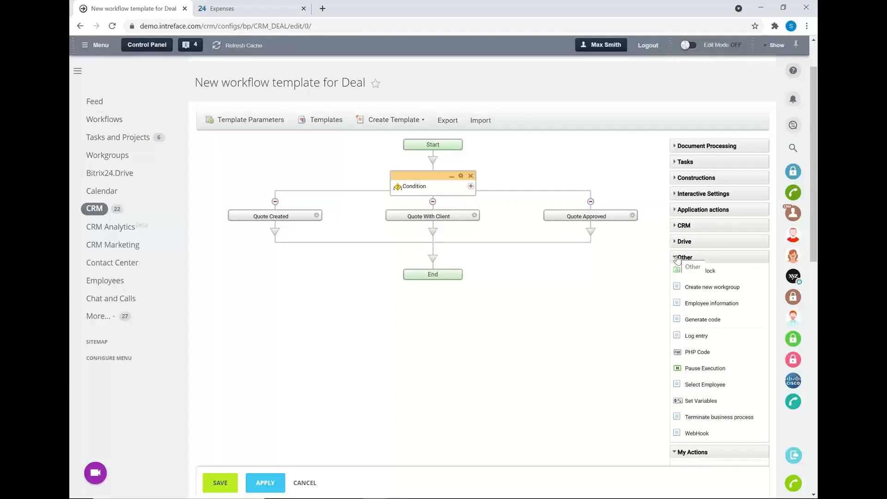
left_click(677, 257)
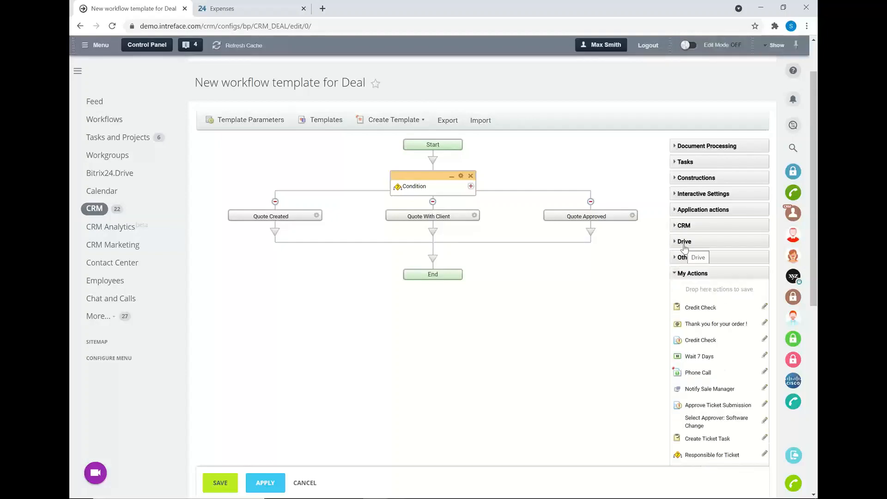
scroll(685, 248, "down", 2)
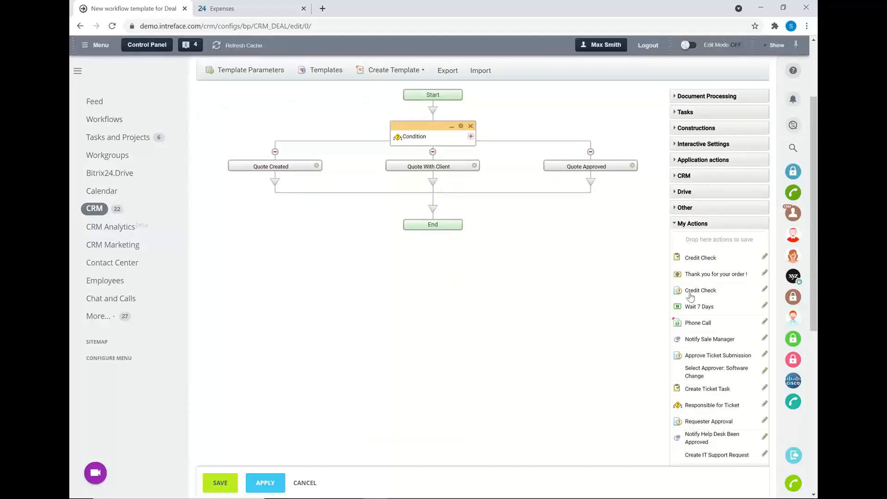
Step: Add the saved Wait 7 Days and Phone Call actions under Quote Created, and the Credit Check task and Credit Check approval under Quote With Client
left_click_drag(697, 307, 275, 184)
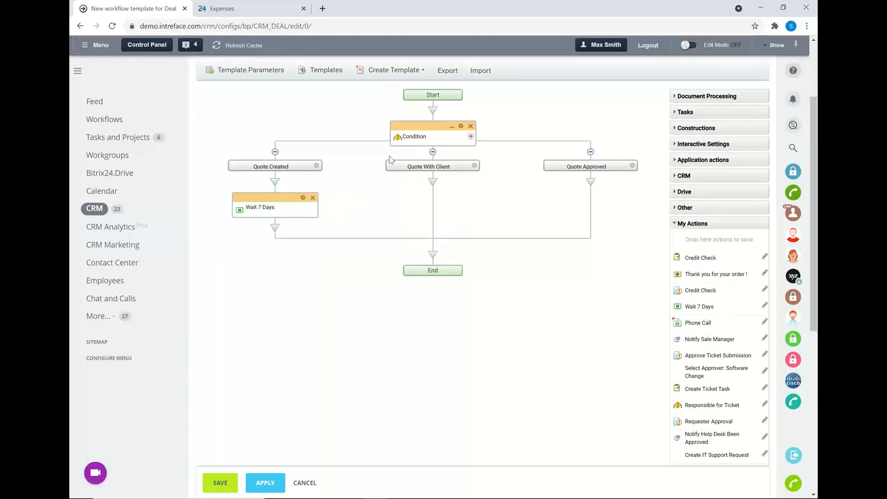
left_click_drag(705, 324, 279, 228)
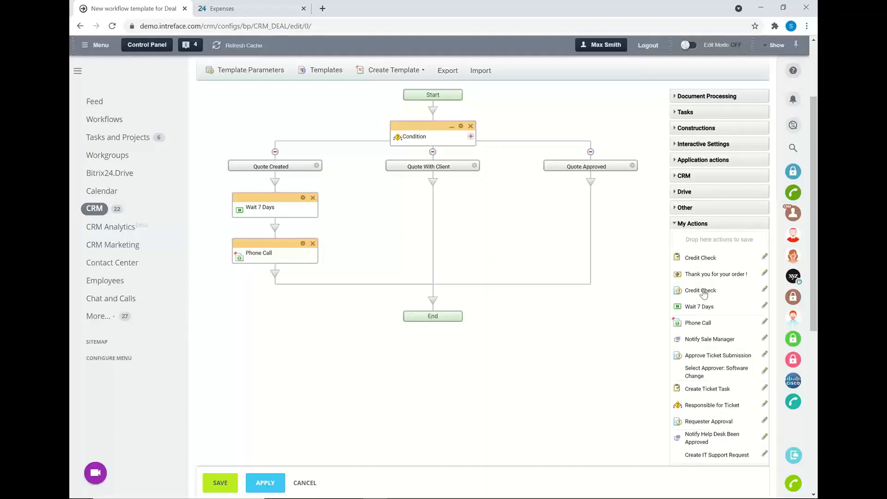
left_click_drag(692, 258, 431, 184)
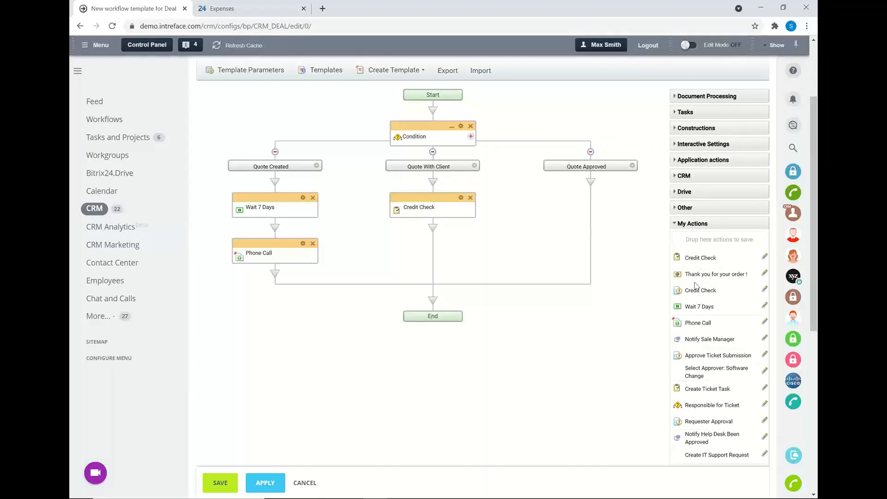
left_click_drag(698, 296, 434, 231)
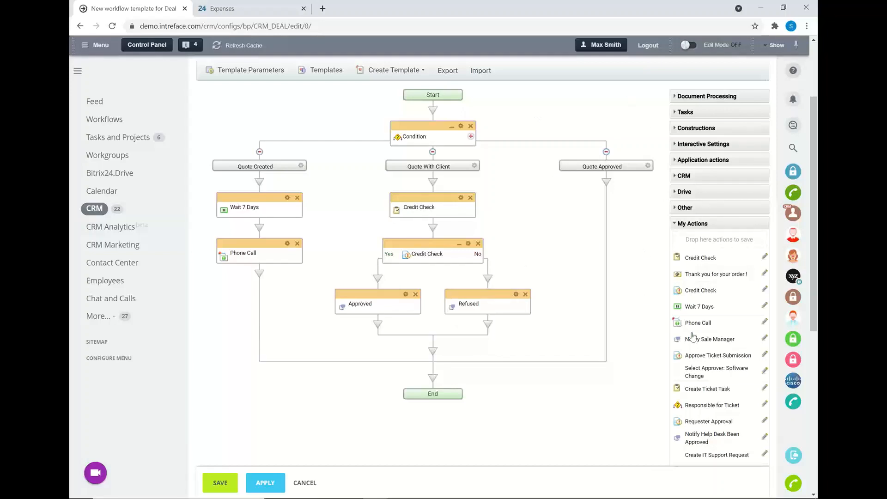
Step: Add the saved Notify Sale Manager action under Quote Approved, followed by the "Thank you for your order !" email action
left_click_drag(700, 341, 607, 184)
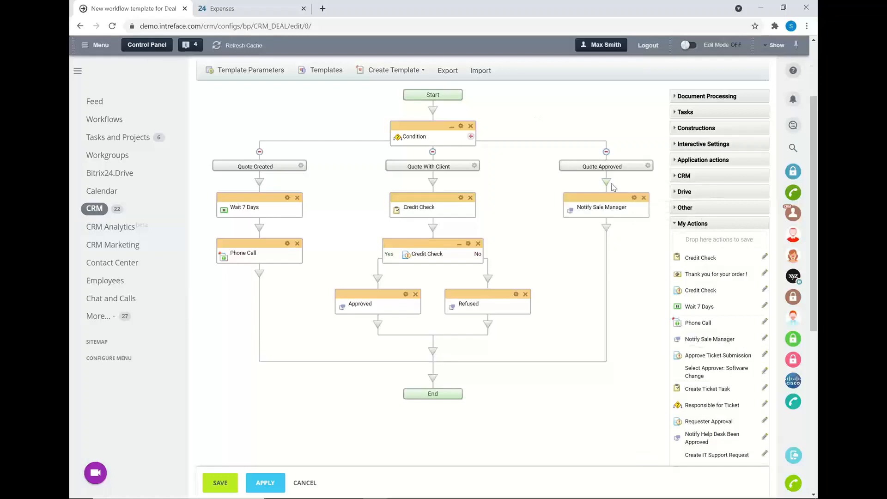
left_click_drag(687, 276, 605, 227)
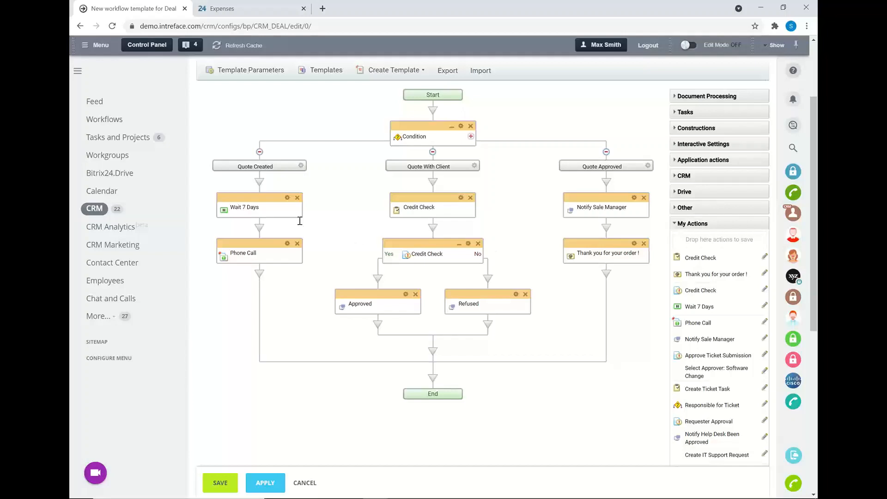
Step: Review the parameters of the "Thank you for your order !" email action and save them without edits
double_click(635, 250)
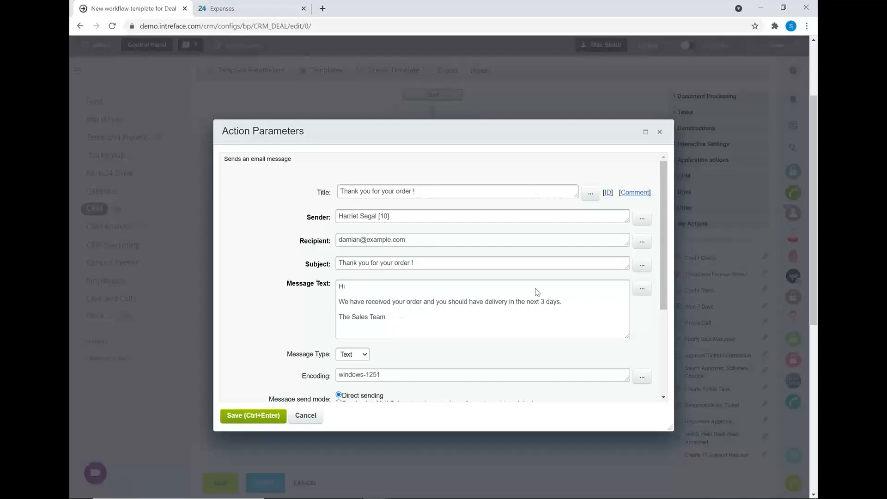
left_click_drag(662, 251, 644, 334)
scroll(644, 334, "up", 5)
left_click(263, 415)
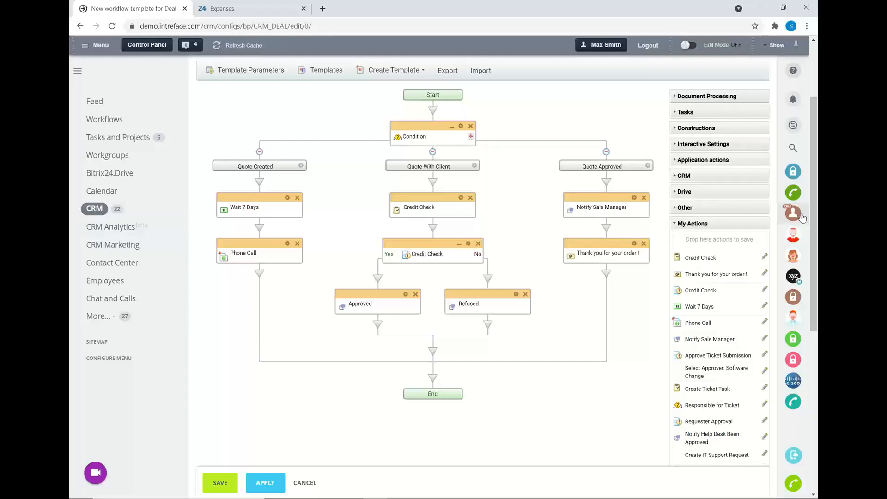
Step: Leave the workflow template without saving the changes and open the CRM's Leads list
left_click_drag(816, 221, 807, 169)
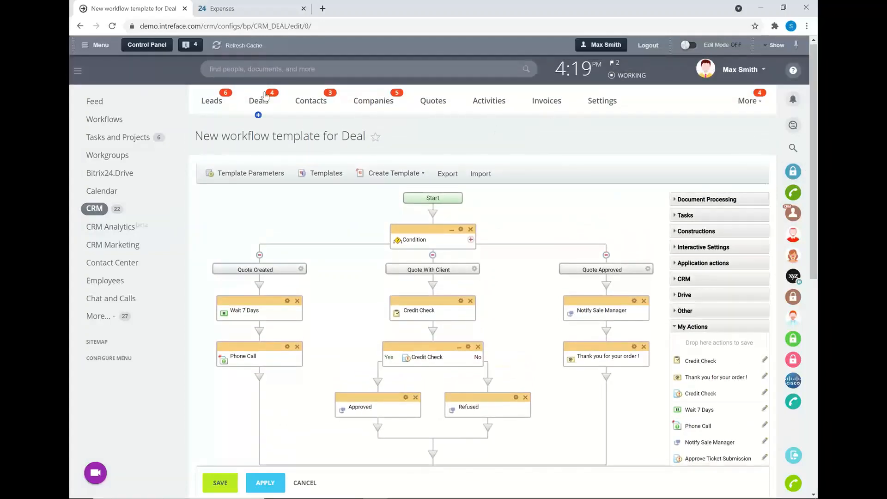
left_click(213, 104)
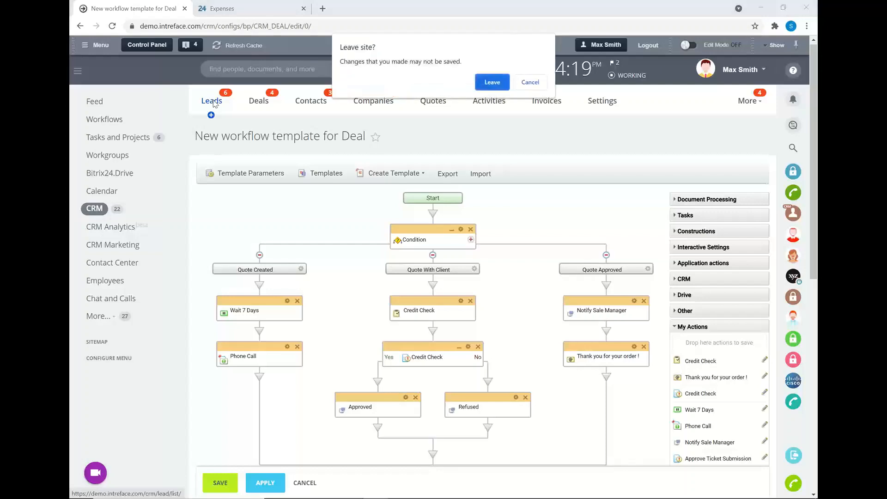
left_click(492, 82)
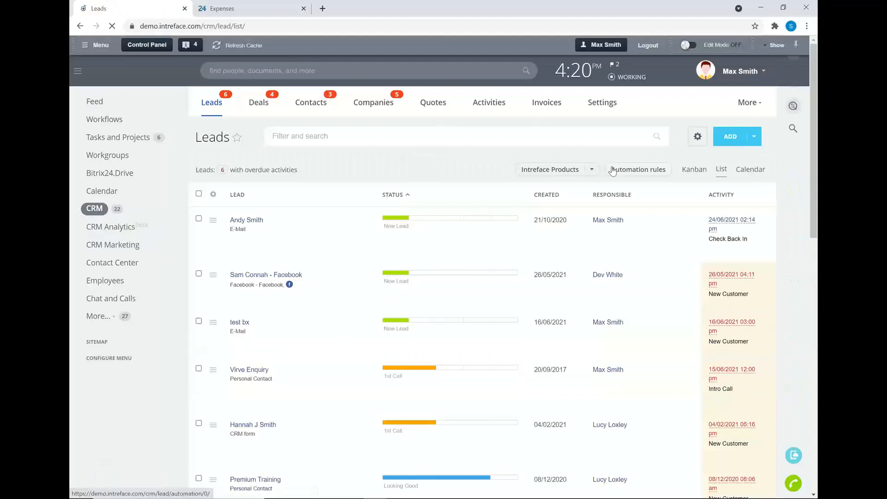
Step: Examine the automation rules for all leads in configuration mode, and return to the Leads list
left_click(612, 172)
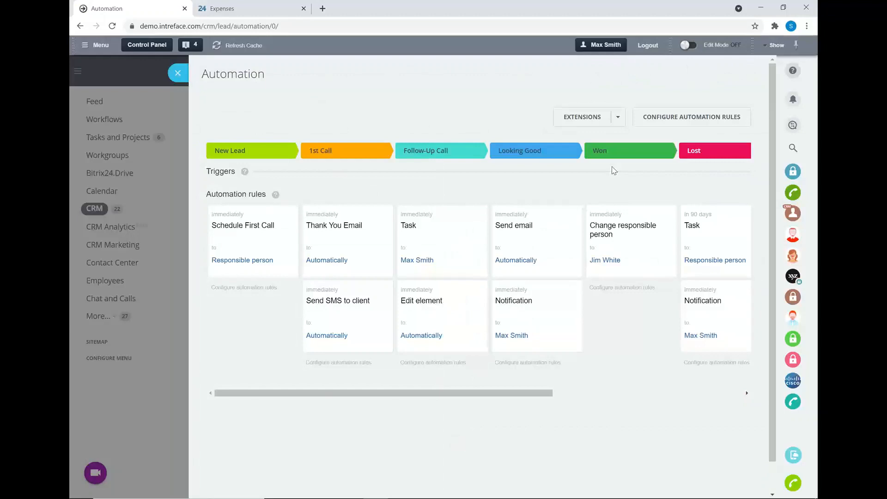
left_click(653, 121)
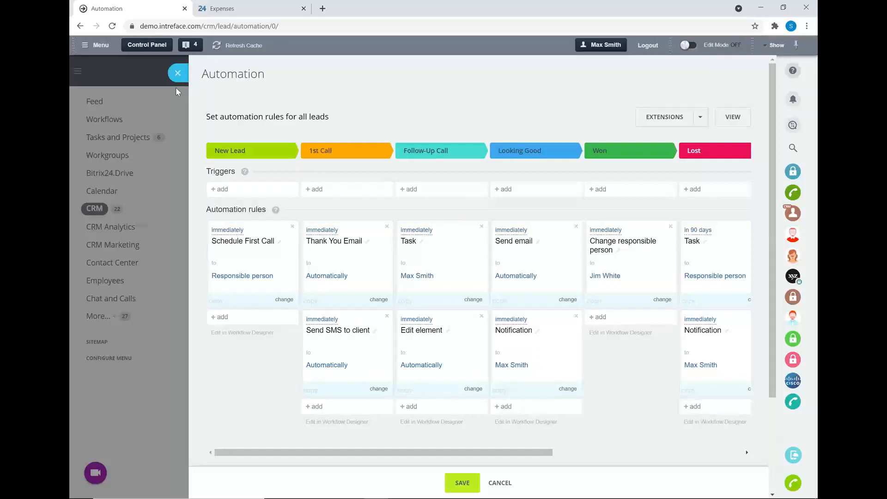
left_click(178, 73)
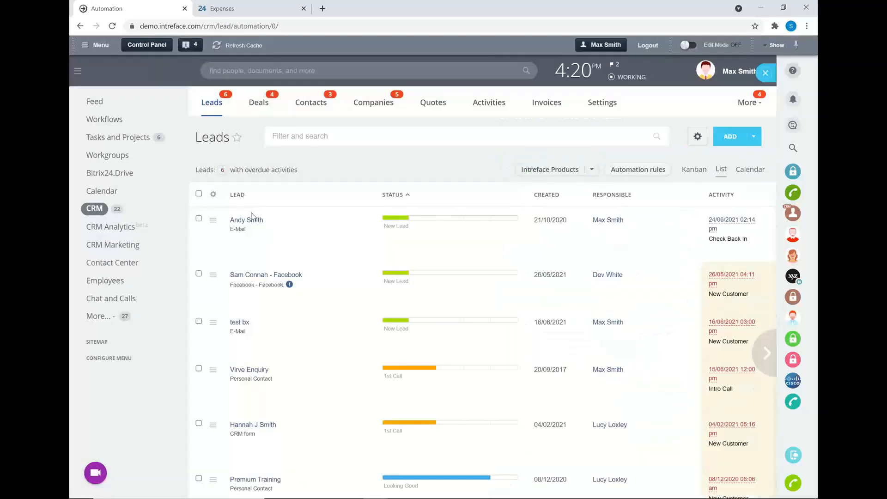
Step: Open the first New Lead record in the list and bring up its automation rules for configuration
left_click(238, 222)
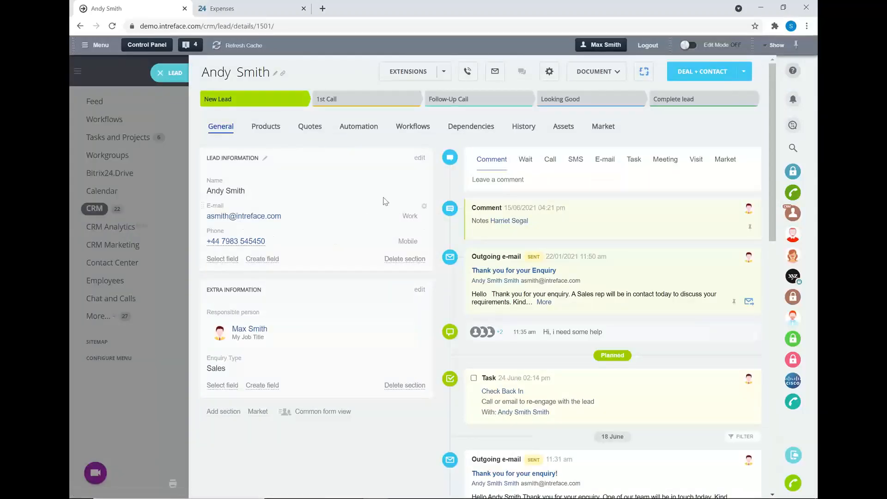
left_click(369, 133)
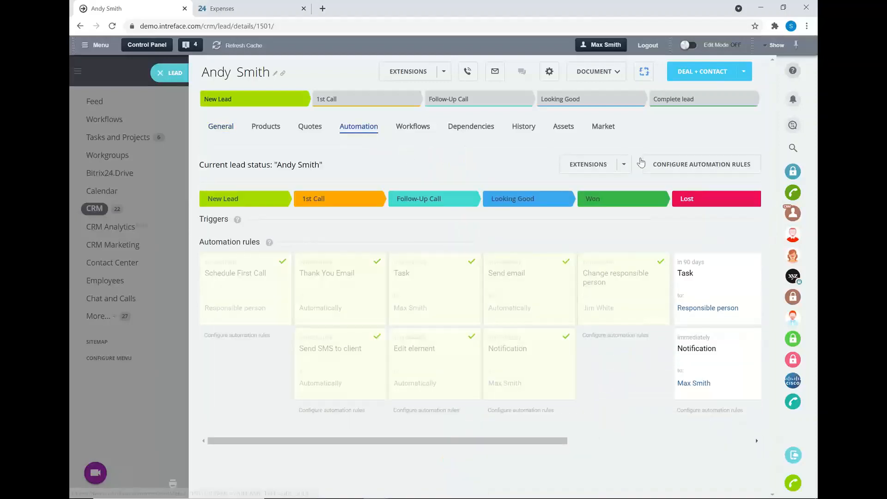
left_click(644, 163)
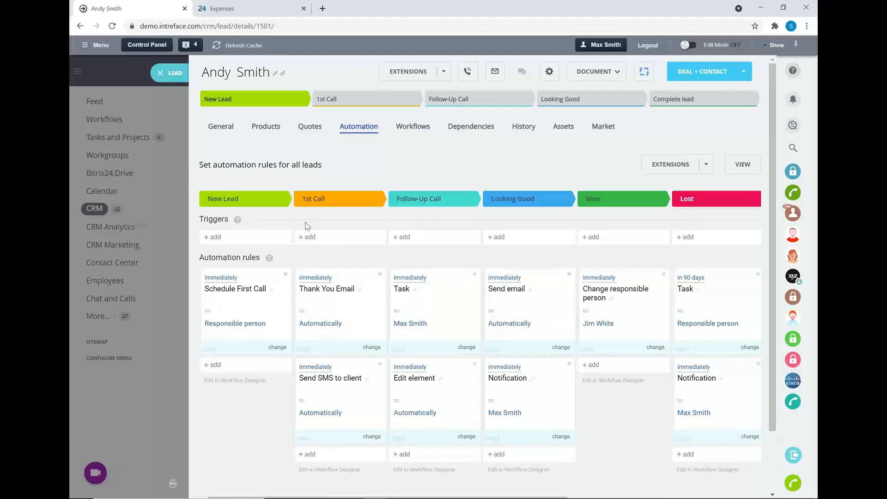
Step: Inspect the settings of the Thank You Email and Send SMS to client rules in the 1st Call stage, leaving both without saving
left_click(317, 280)
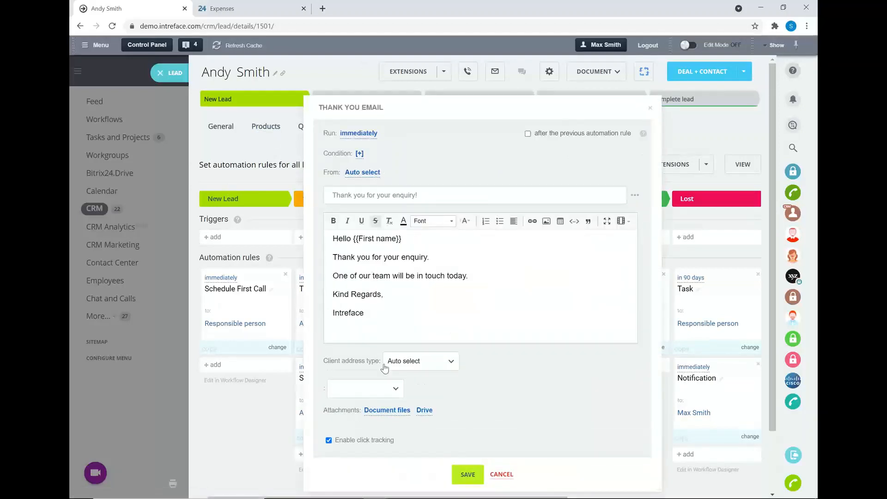
left_click(503, 474)
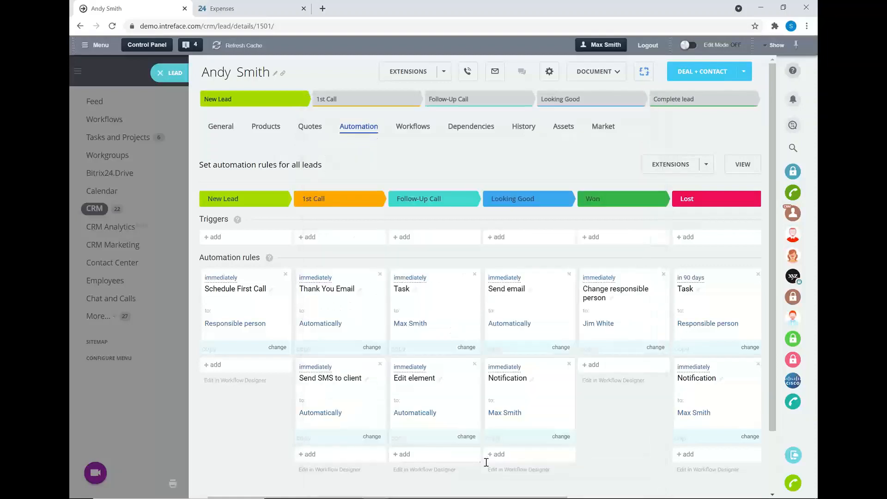
left_click(318, 369)
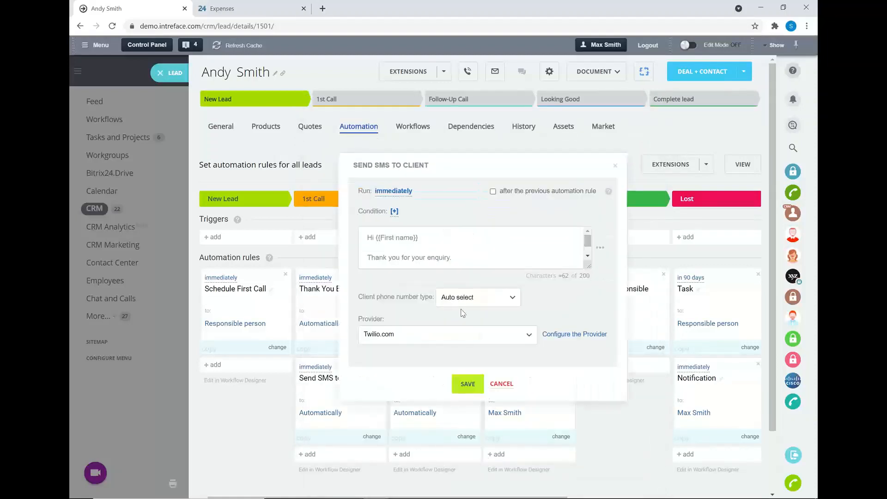
left_click(497, 385)
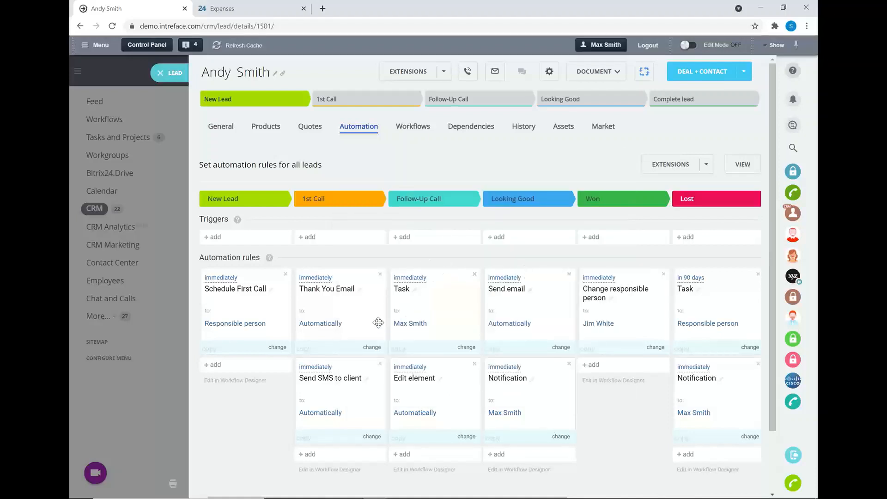
Step: Add a Schedule a call automation rule for employees to the 1st Call stage
scroll(378, 322, "down", 1)
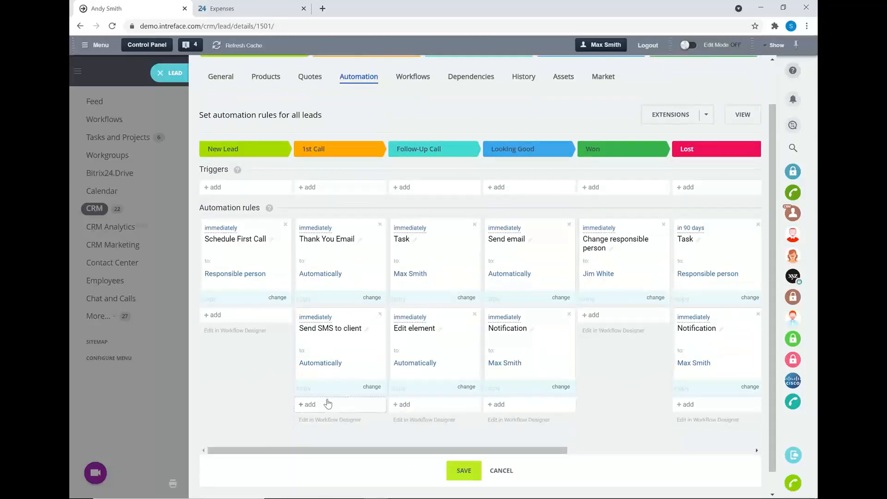
left_click(310, 406)
mouse_move(387, 432)
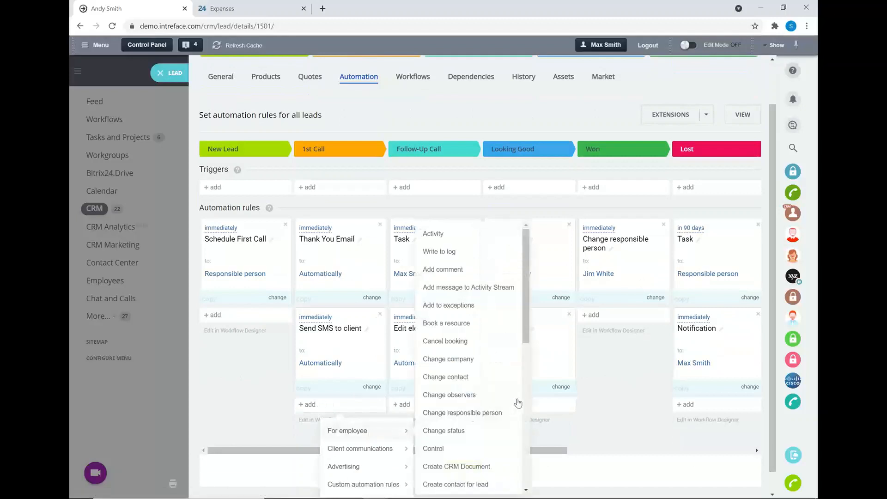
scroll(490, 404, "down", 4)
scroll(492, 363, "down", 2)
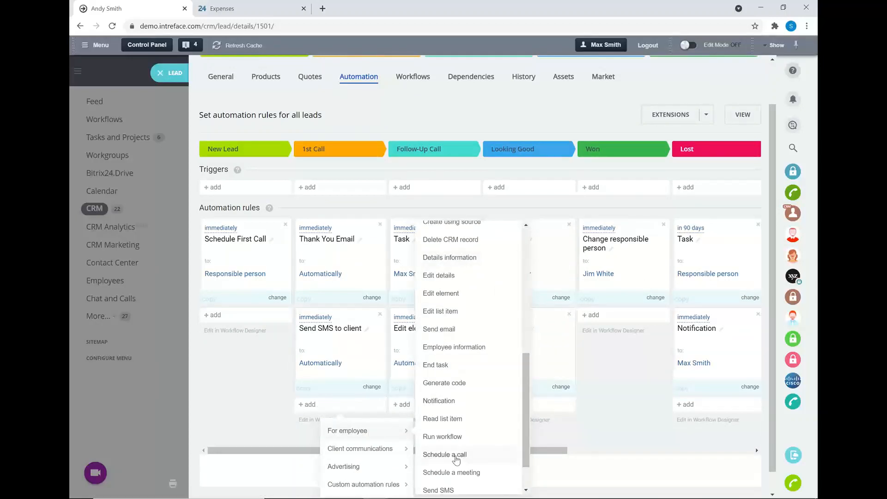
left_click(457, 456)
Step: Give the call the subject "Call Lead - Discuss Requirements" and the description "Add all details into the lead page"
left_click(385, 213)
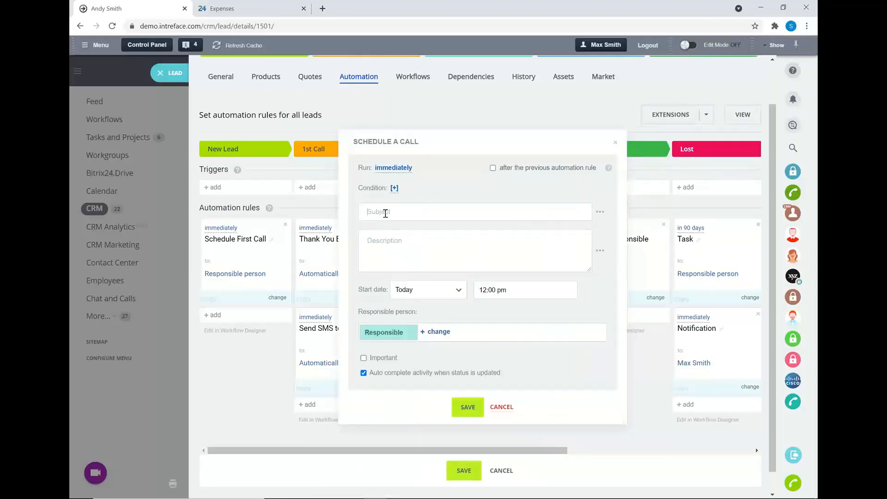
type("Call Lead - Discuss Requirementd")
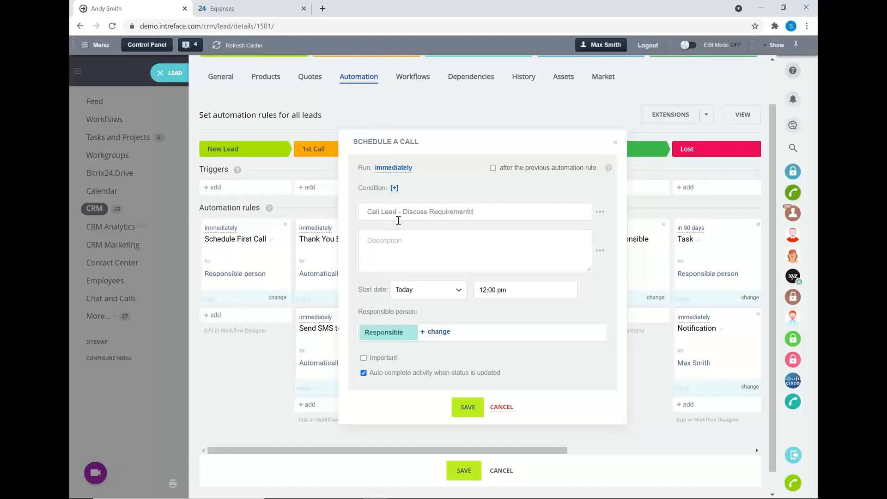
key("BackSpace")
type("s")
type("Add all details ")
type("into the lead page")
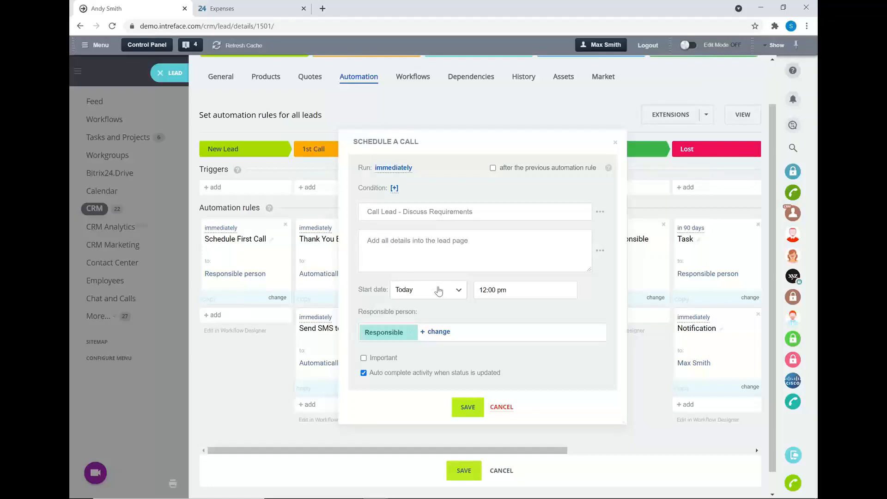
Step: Set the call's start date to Tomorrow, and save both the rule and the lead automation configuration
left_click(438, 291)
left_click(419, 321)
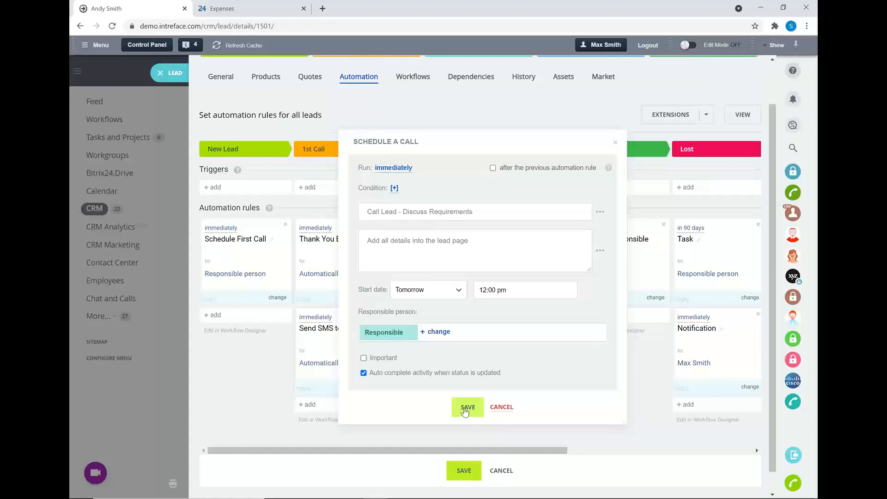
left_click(465, 410)
scroll(467, 422, "down", 2)
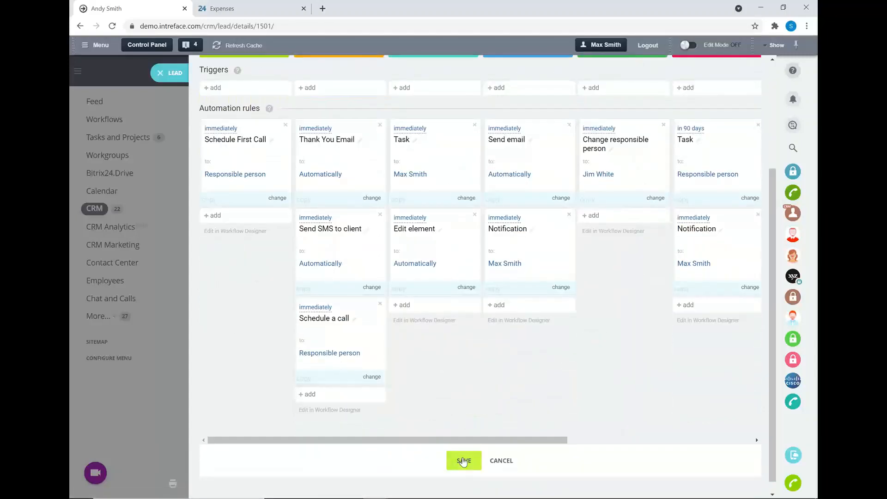
left_click(464, 462)
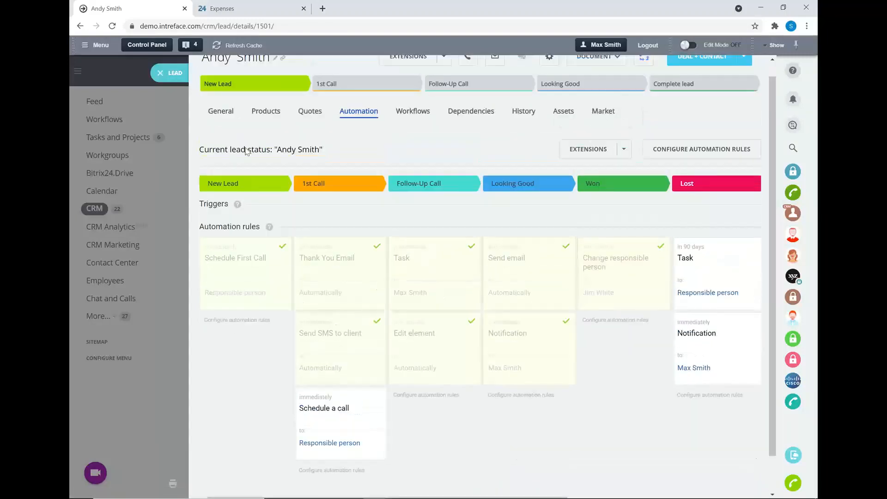
Step: Reload the lead's page and move the lead to the 1st Call stage
left_click(113, 25)
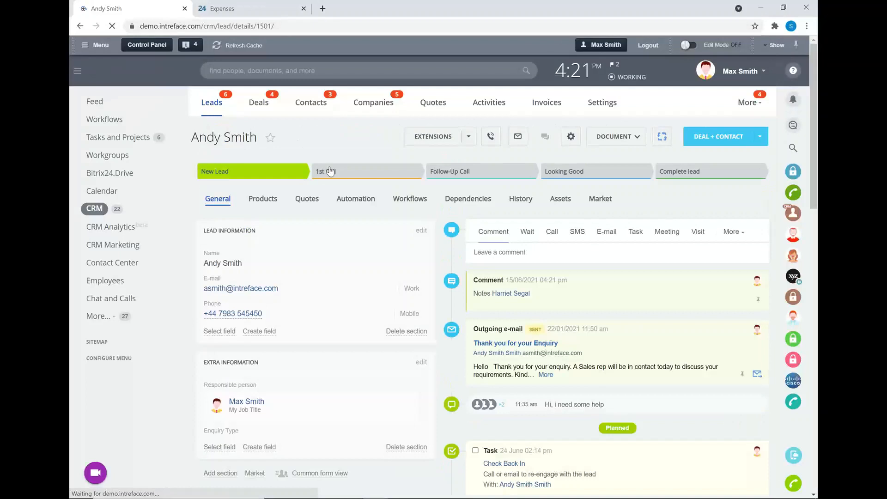
left_click(375, 174)
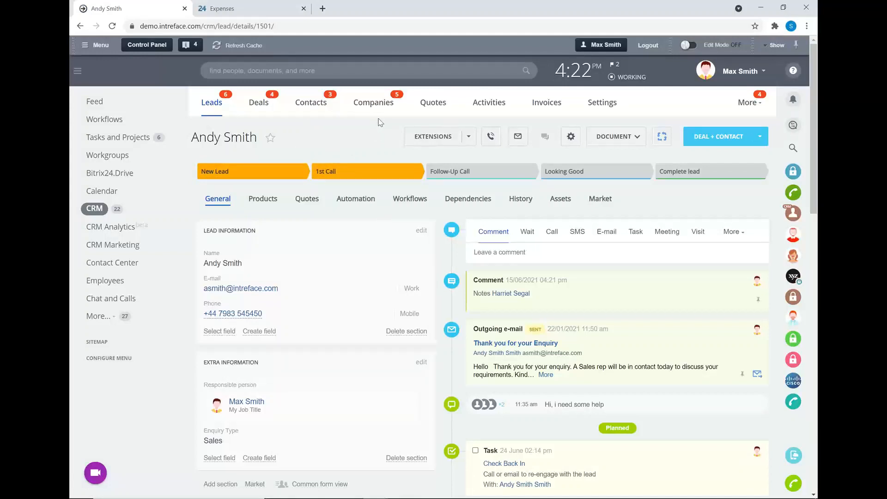
Step: Examine the lead's timeline for the planned call, SMS message and e-mail produced by the 1st Call automation rules
scroll(379, 122, "down", 2)
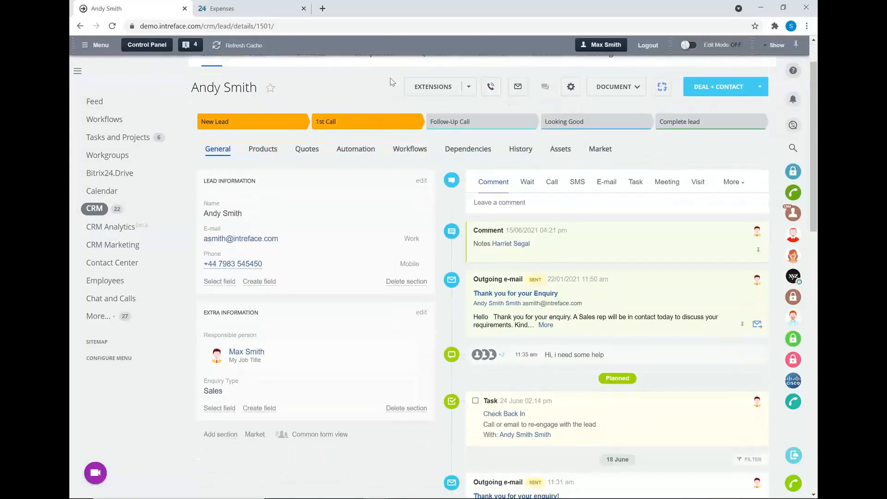
scroll(391, 79, "down", 5)
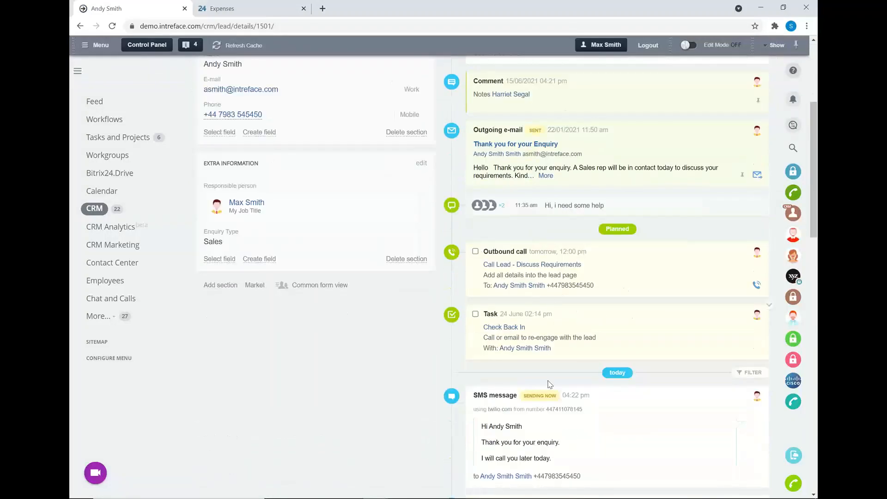
scroll(554, 392, "down", 1)
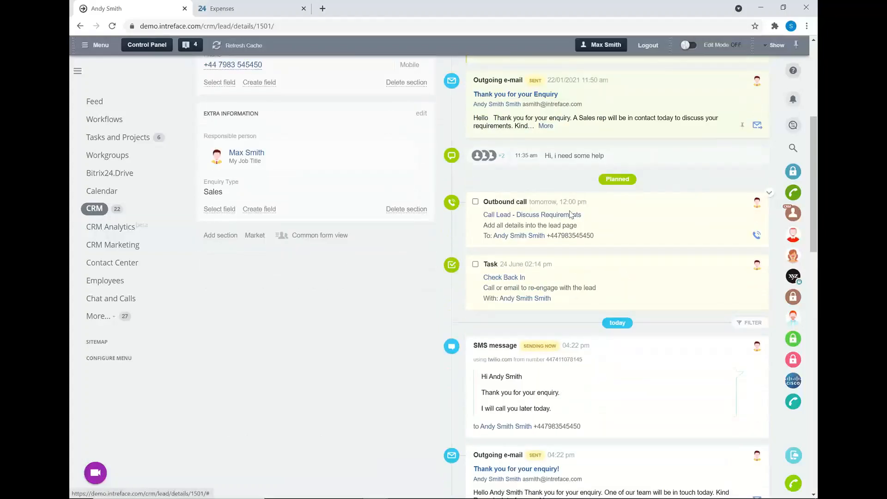
left_click_drag(581, 214, 482, 215)
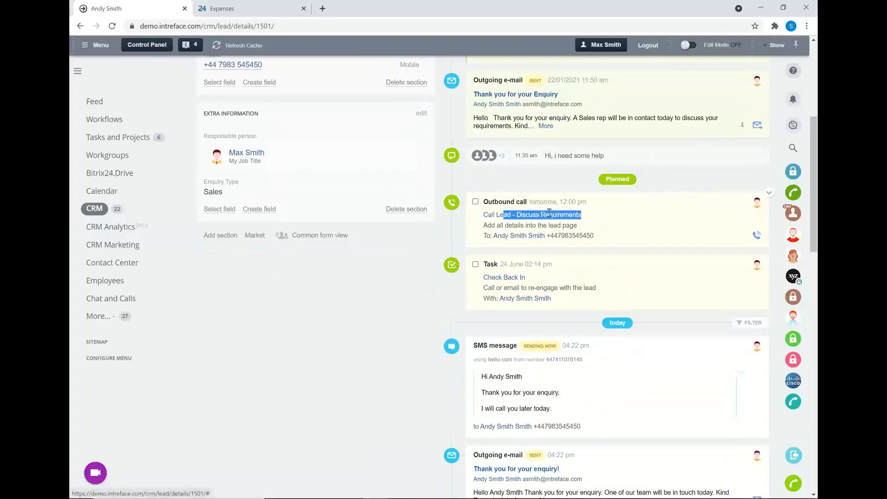
left_click(578, 215)
scroll(605, 242, "down", 1)
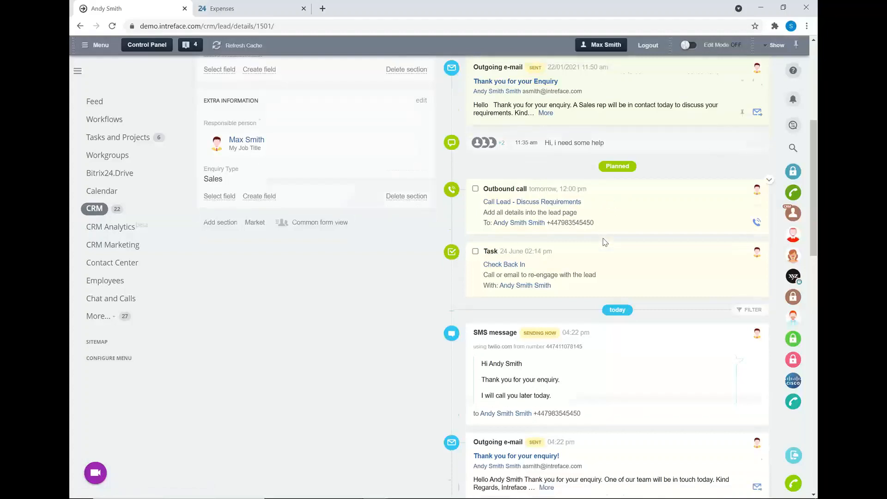
scroll(605, 241, "down", 2)
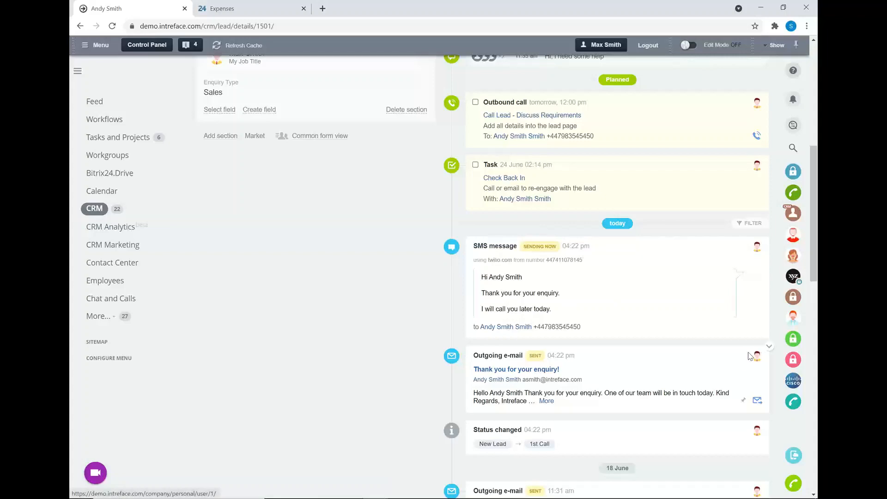
scroll(749, 355, "up", 6)
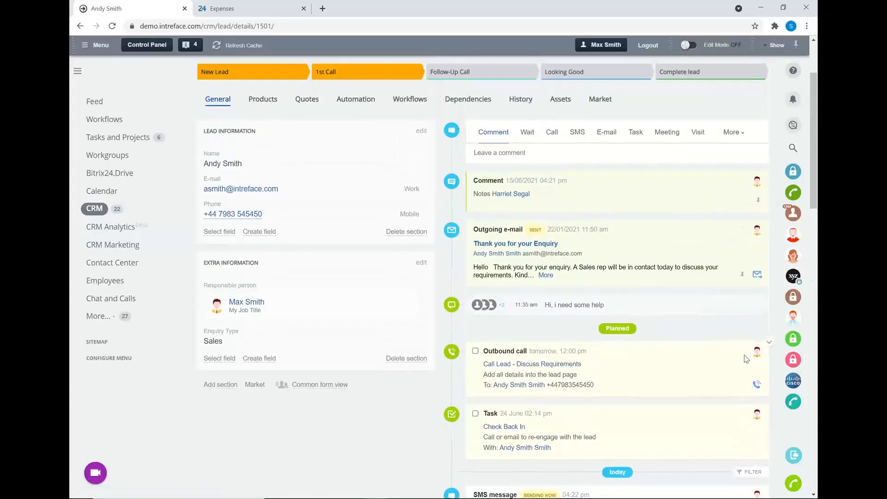
scroll(739, 342, "up", 1)
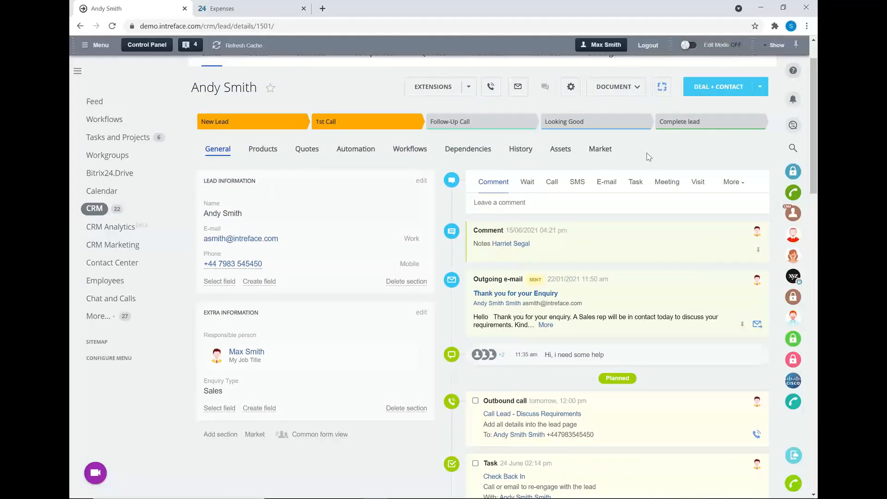
Step: Read the full text of today's "Thank you for your enquiry!" e-mail in the timeline, and close it
scroll(649, 171, "down", 6)
left_click(545, 402)
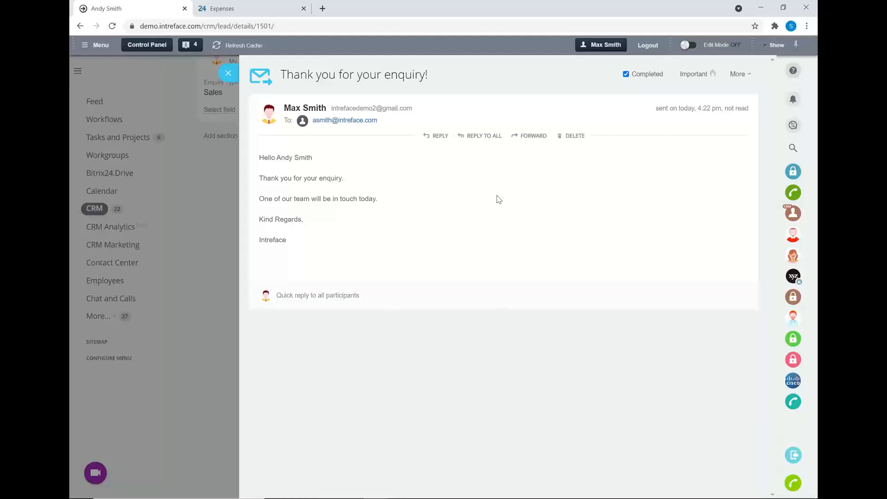
left_click(228, 73)
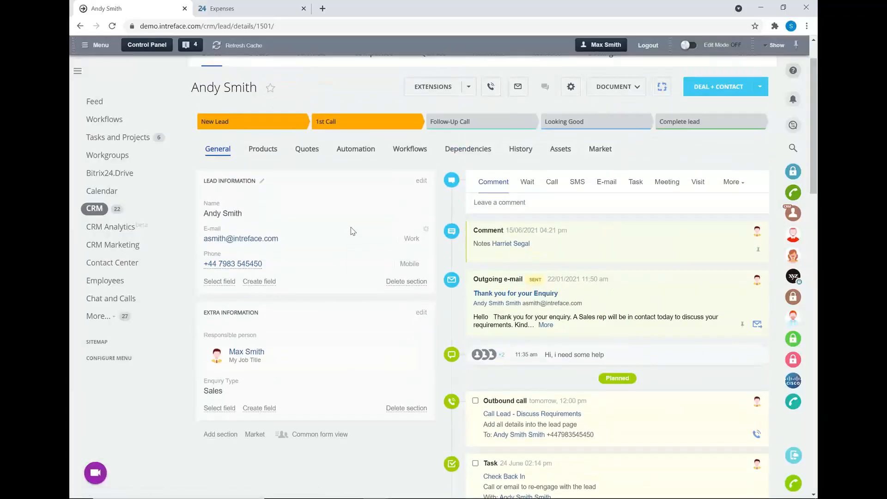
Step: Move the lead to the Looking Good stage
left_click(601, 128)
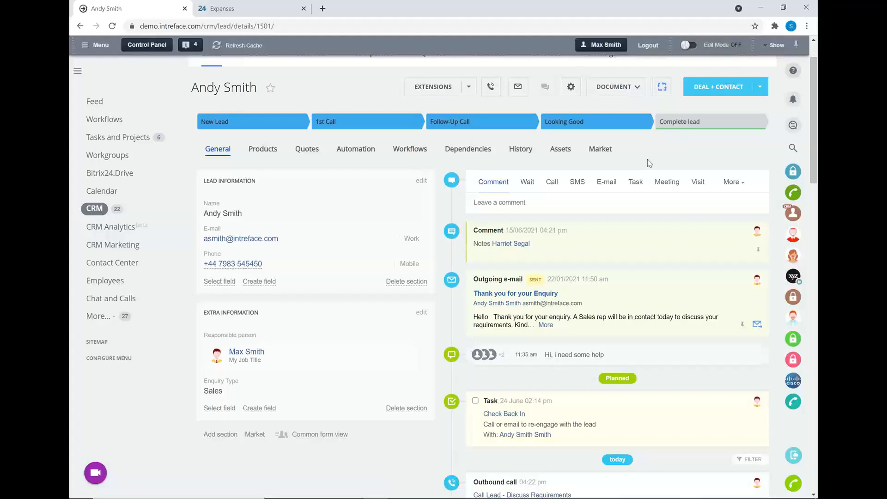
Step: Switch to the presentation and advance to the "Triggering Business Processes" slide
key("alt+Tab")
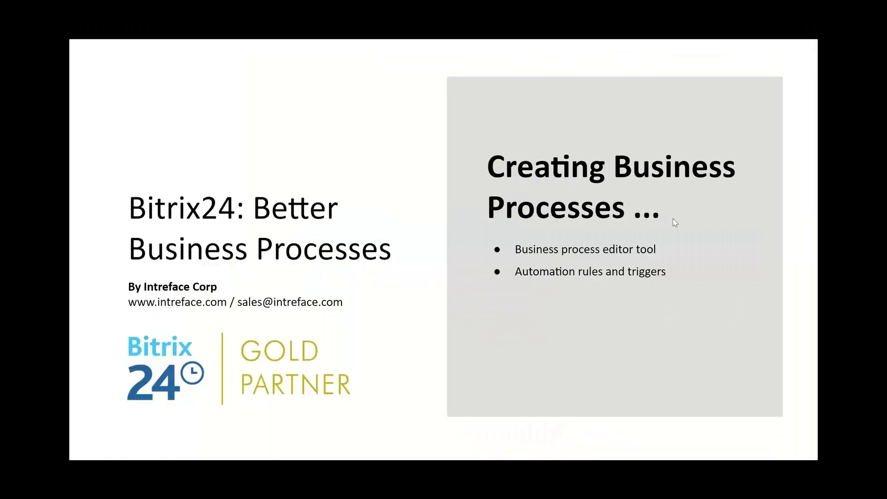
left_click(789, 221)
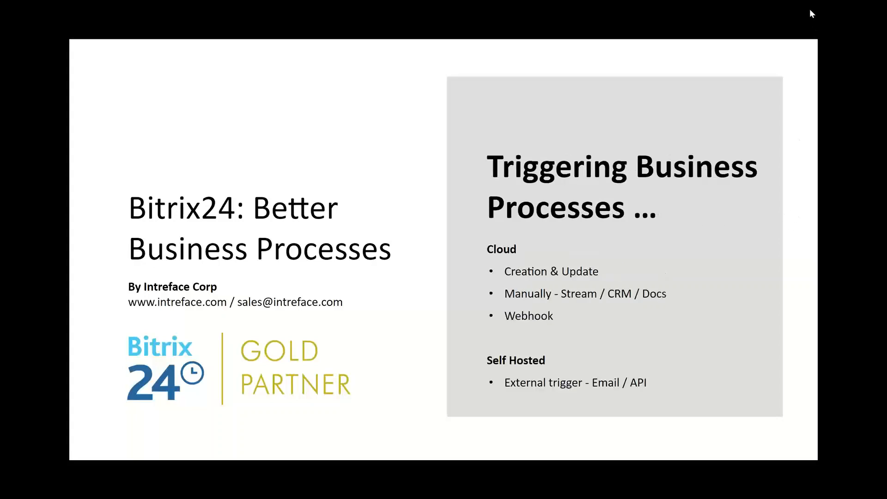
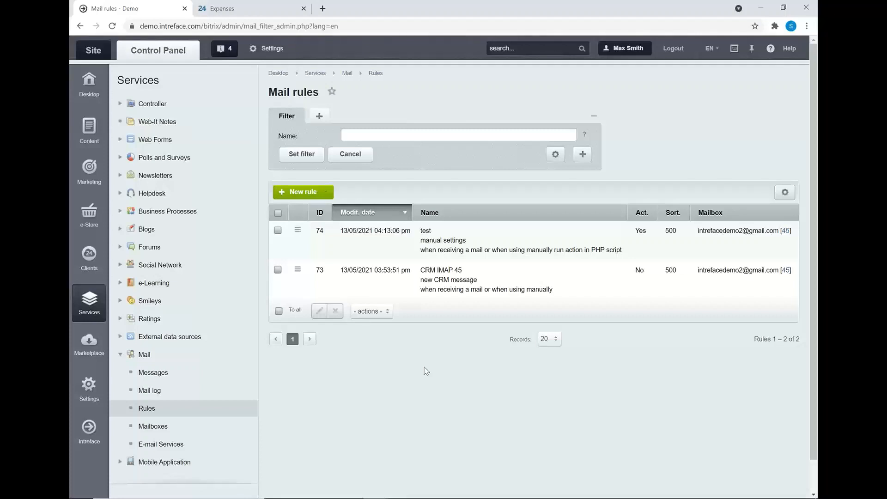
Step: Open the "Computer Broken" trouble ticket from the Helpdesk to view its details and discussion
left_click(143, 195)
left_click(150, 231)
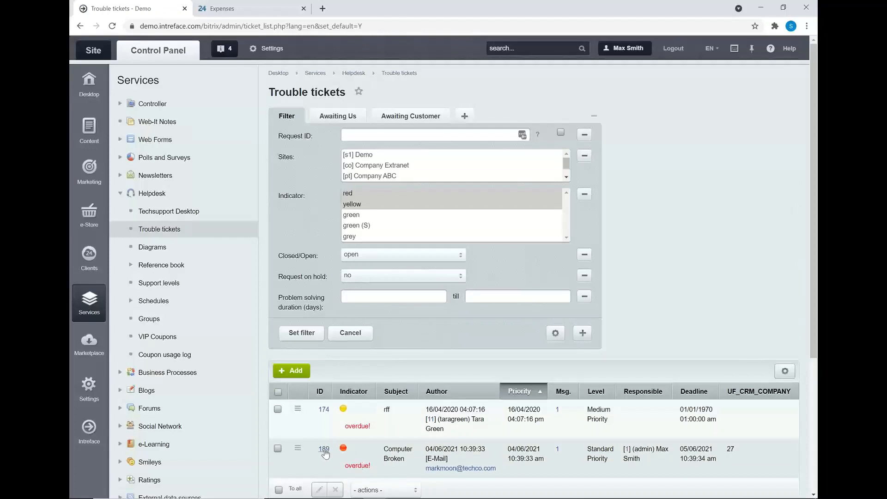
left_click(324, 450)
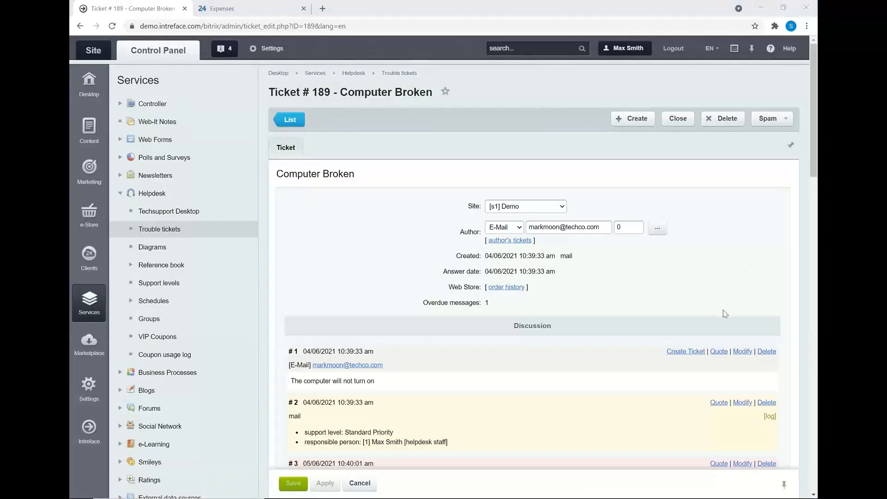
Step: Switch to the presentation and advance to the "Live Examples" slide
left_click(354, 54)
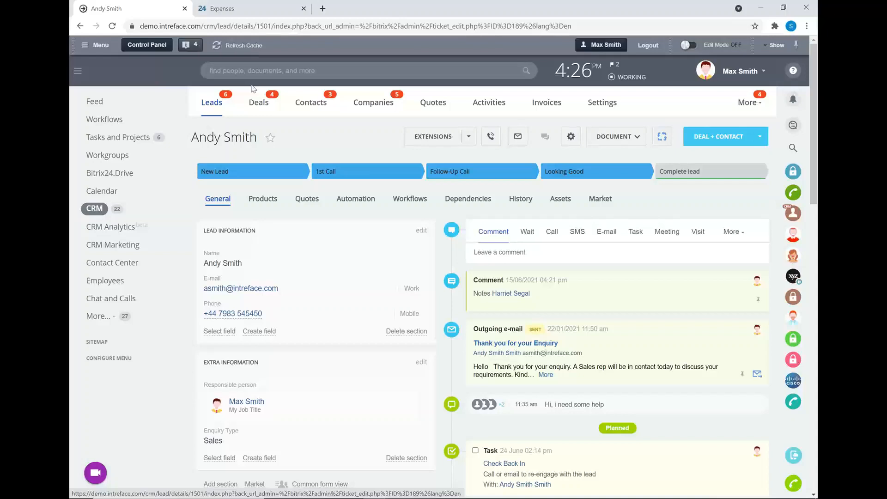
key("alt+Tab")
left_click(711, 195)
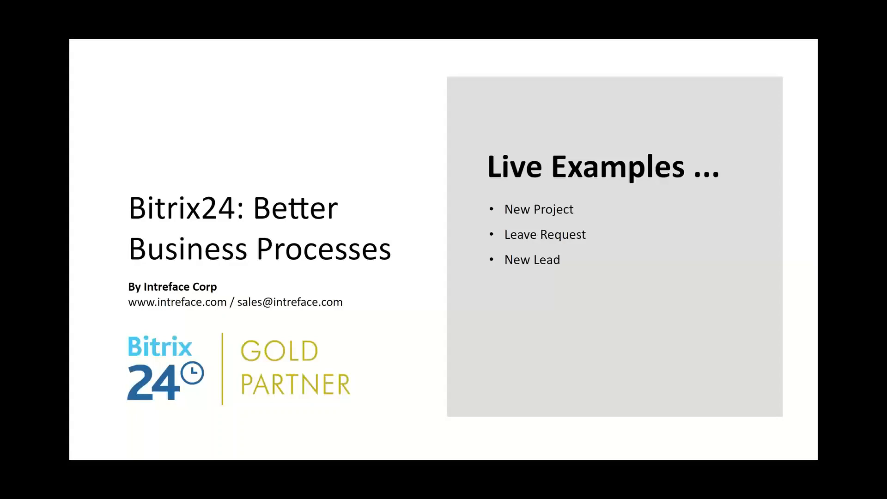
Step: Switch back to Bitrix24, open the Tech Co company record and bring up its Project workflow form
key("alt+Tab")
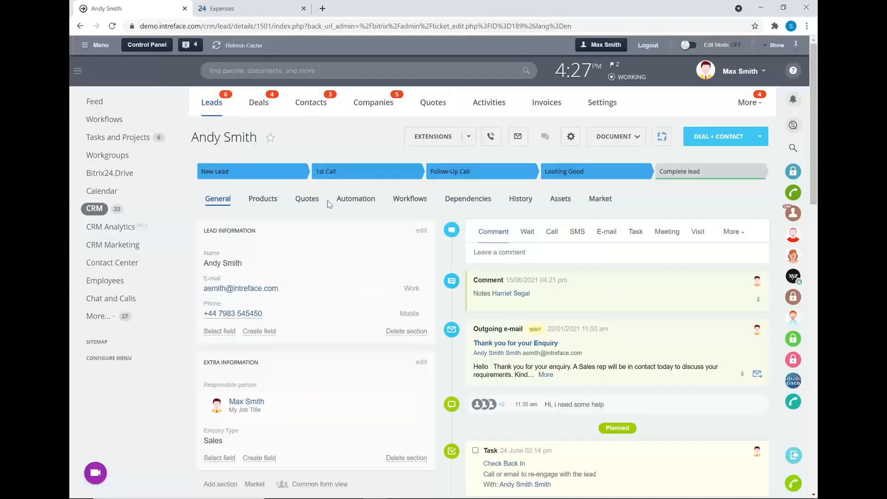
left_click(361, 107)
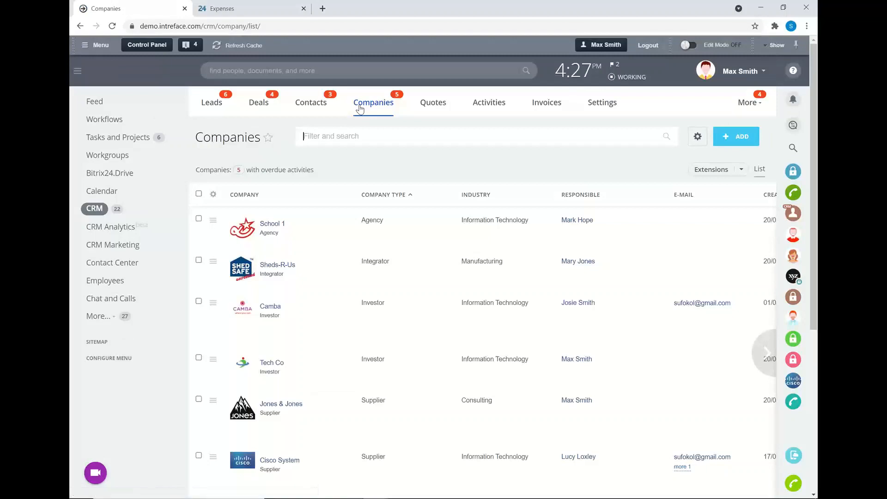
left_click(268, 363)
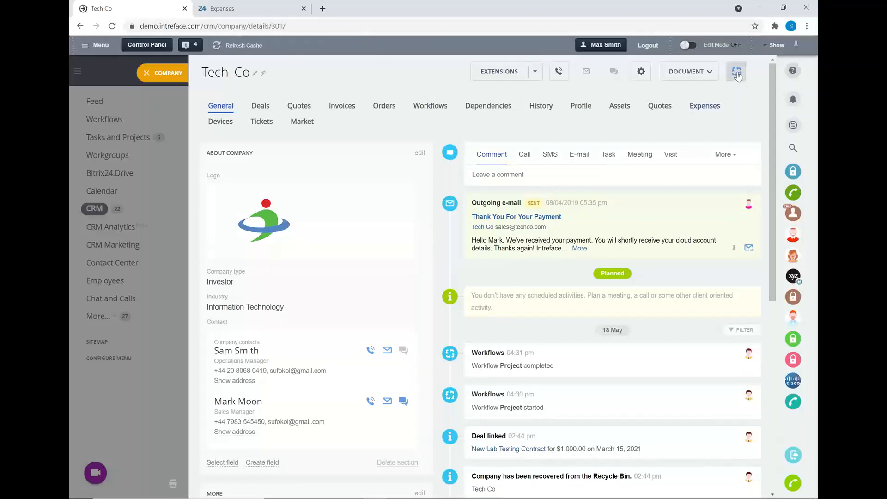
left_click(737, 73)
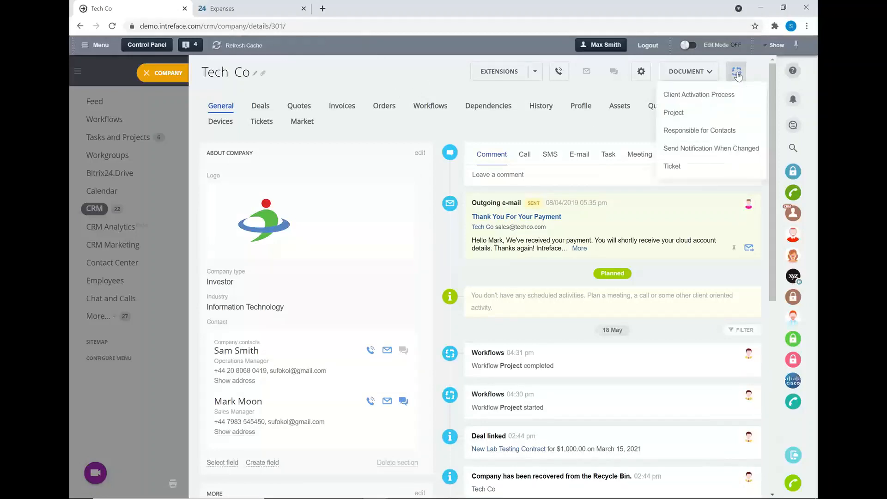
left_click(671, 115)
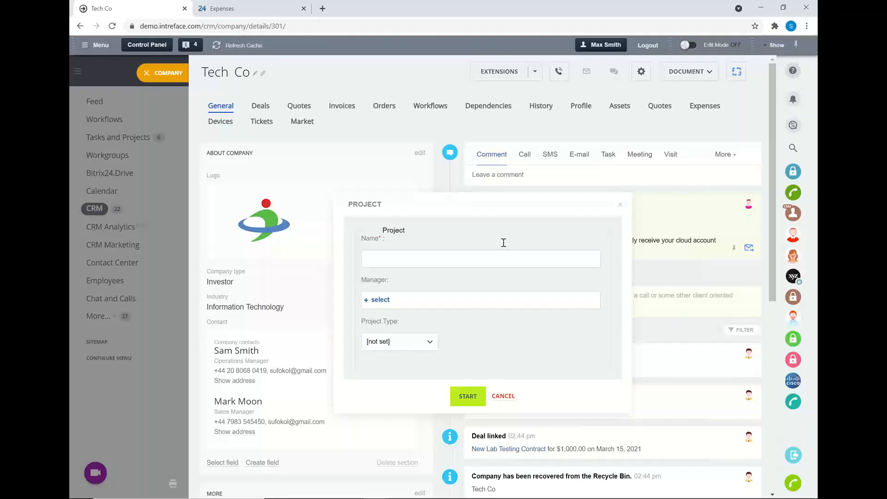
Step: Name the project "Tech Co - New Business Project" and choose the signed-in user as its manager
left_click(440, 256)
type("Tech Co - New Business Project")
left_click(374, 300)
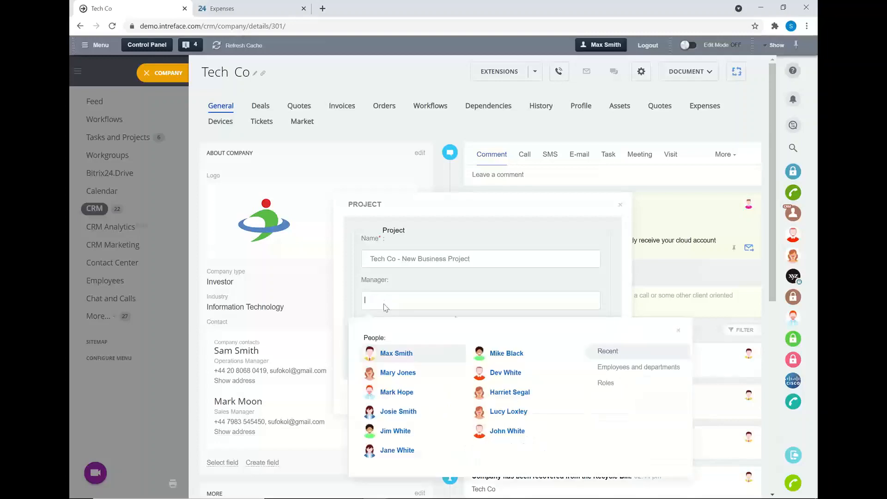
left_click(396, 355)
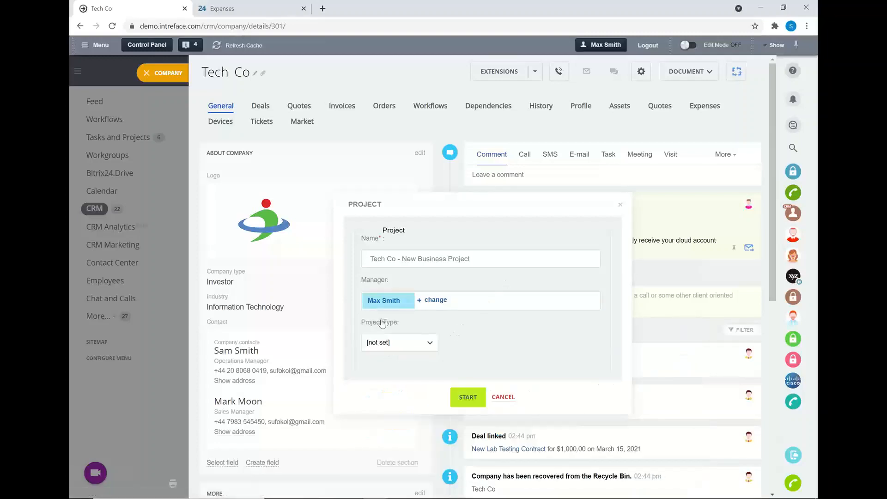
Step: Set the project type to Project A and start the Project workflow
left_click(427, 345)
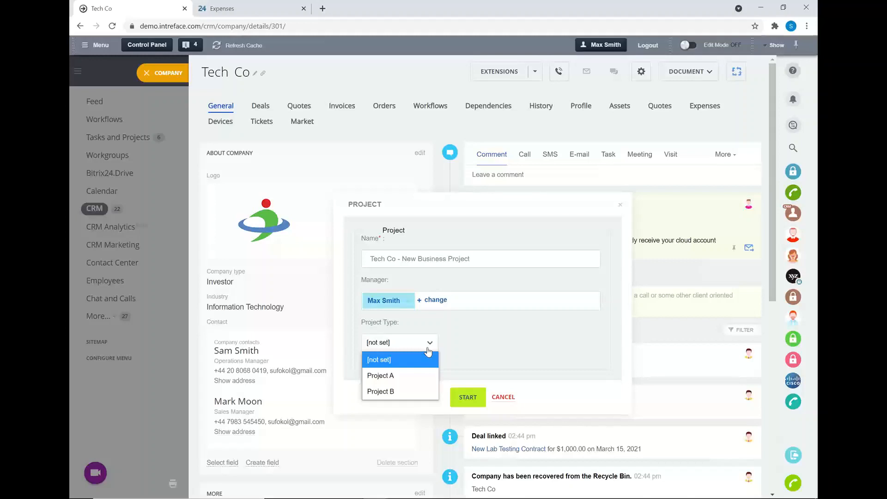
left_click(385, 375)
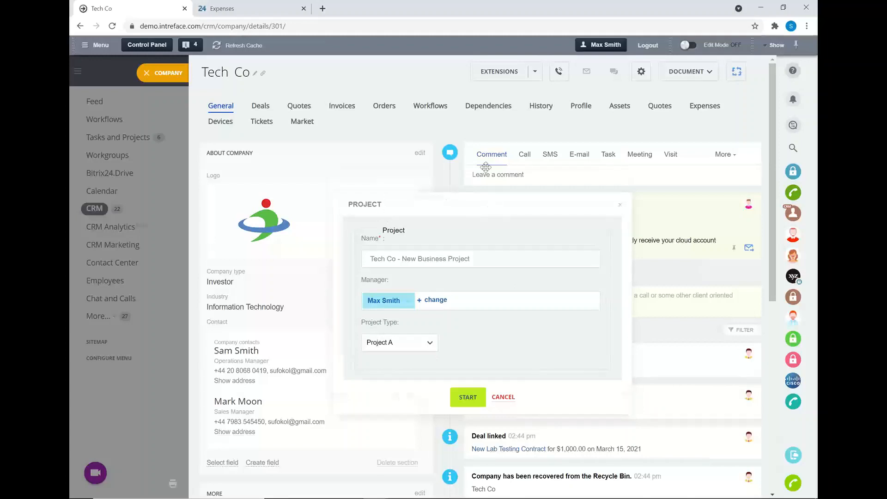
left_click_drag(482, 207, 482, 129)
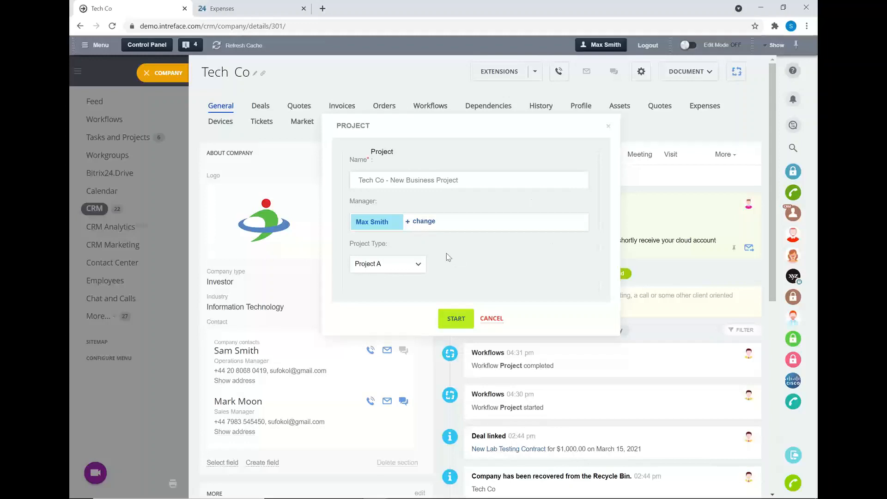
left_click(455, 319)
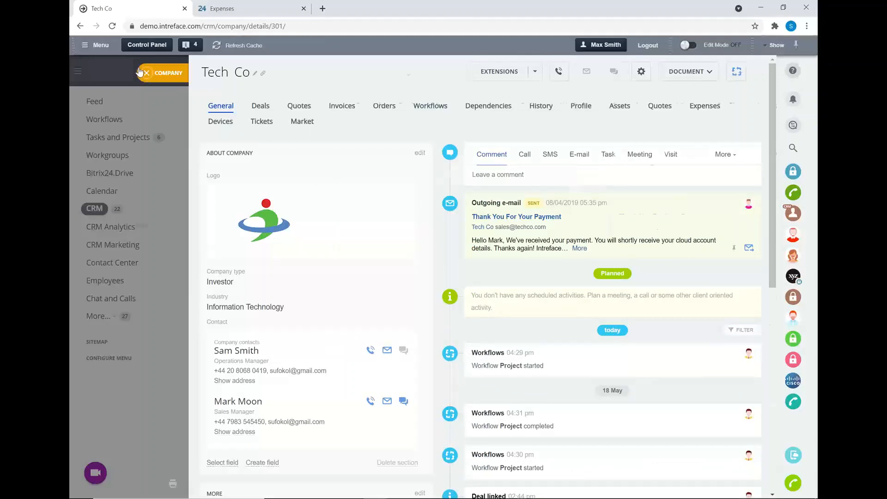
Step: Open the "Approval Required for Tech Co" assignment from the workflow tasks after checking its workgroup link
left_click(140, 72)
left_click(99, 117)
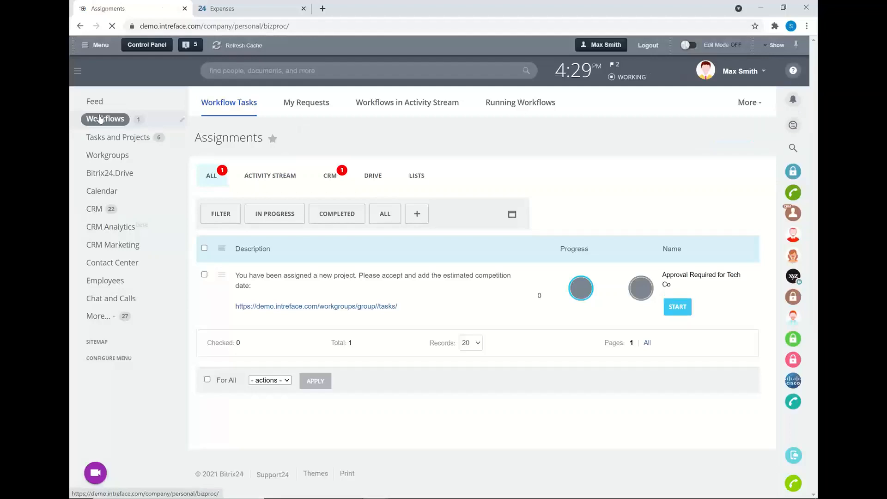
left_click(342, 308)
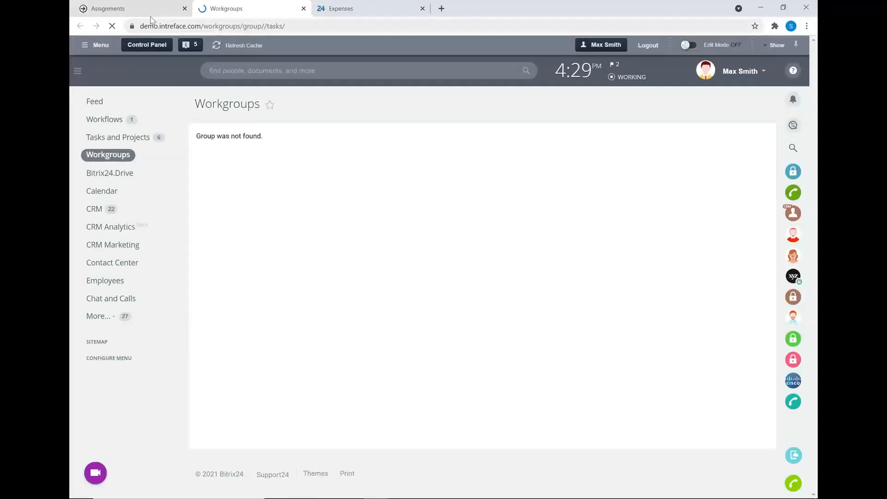
left_click(150, 9)
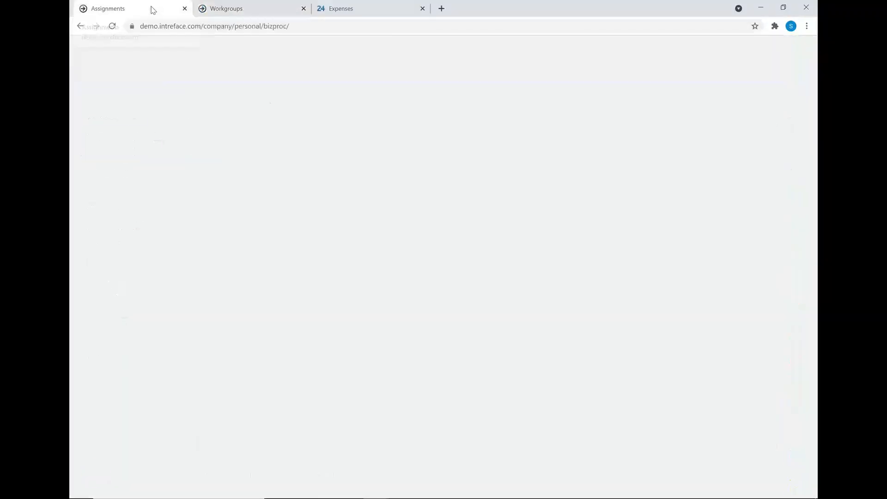
left_click(683, 315)
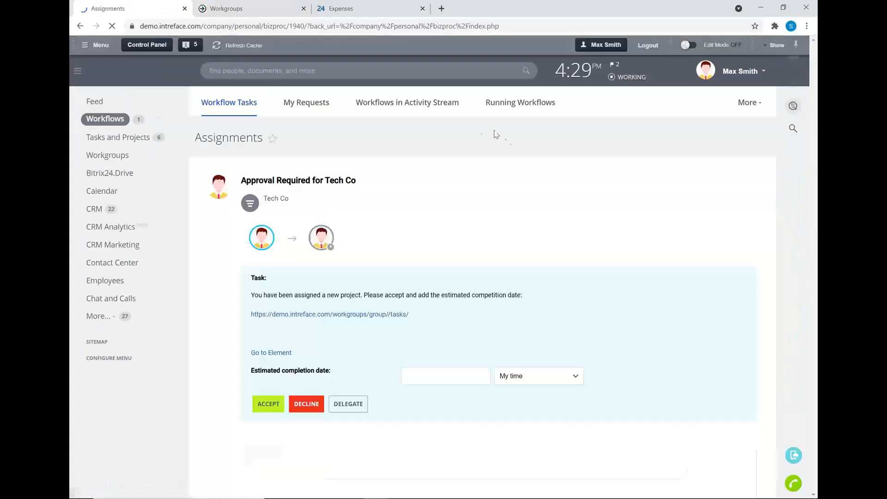
Step: Set the estimated completion date to 31/07/2021 and accept the Tech Co project assignment
scroll(482, 185, "down", 1)
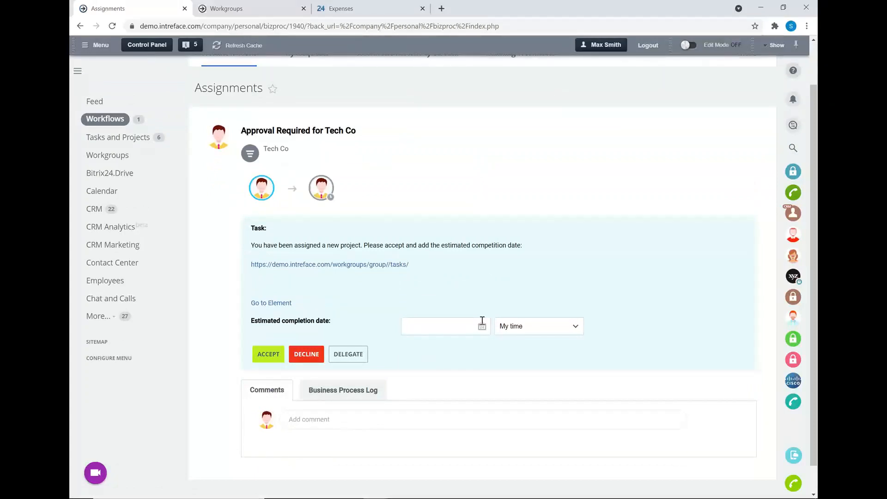
left_click(482, 326)
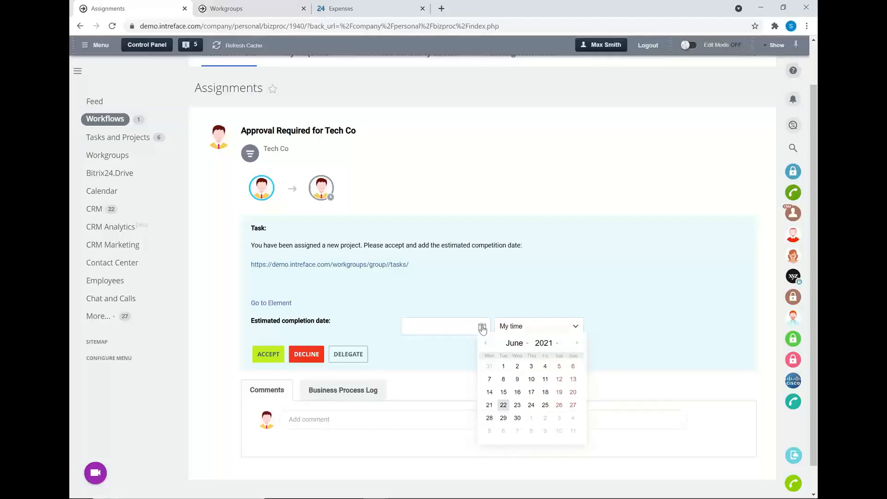
left_click(577, 343)
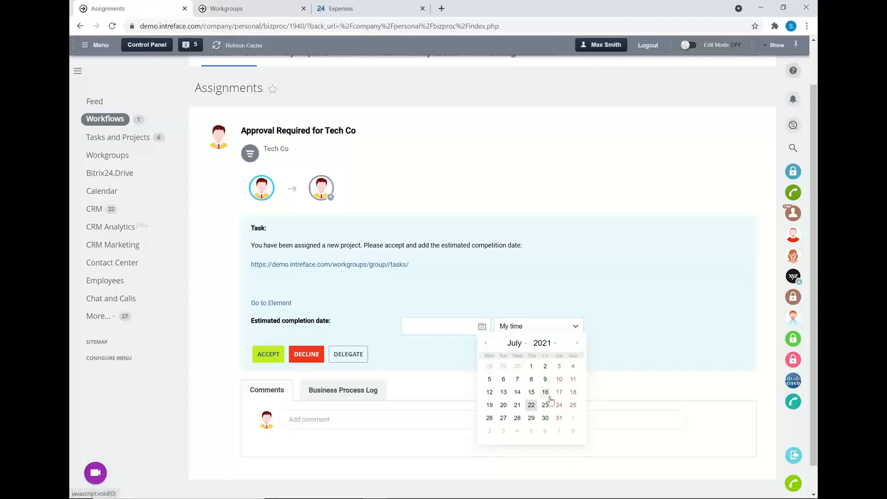
left_click(559, 418)
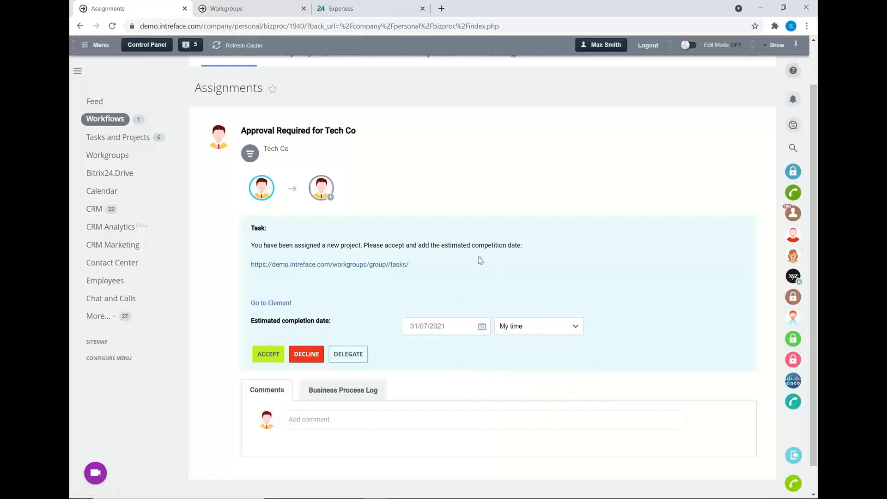
left_click(260, 356)
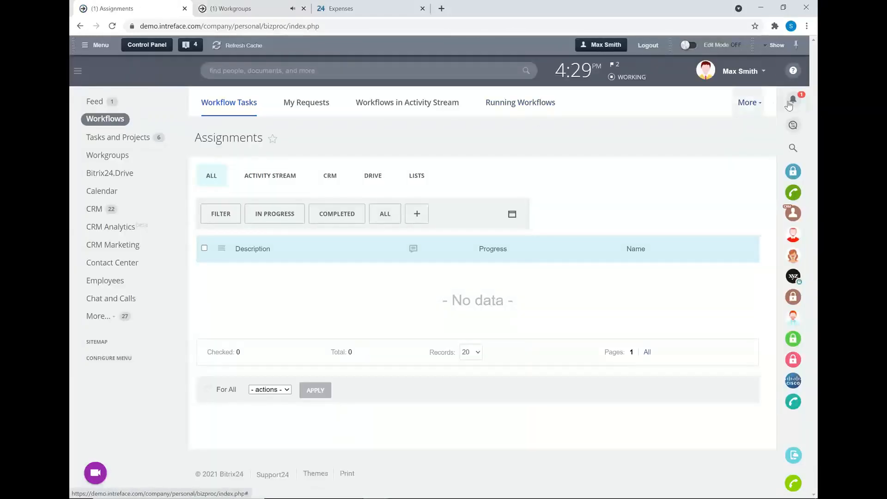
Step: Connect the shared folder "Tech Co - New Business Project" to the Drive from its notification, and close the notifications
left_click(793, 100)
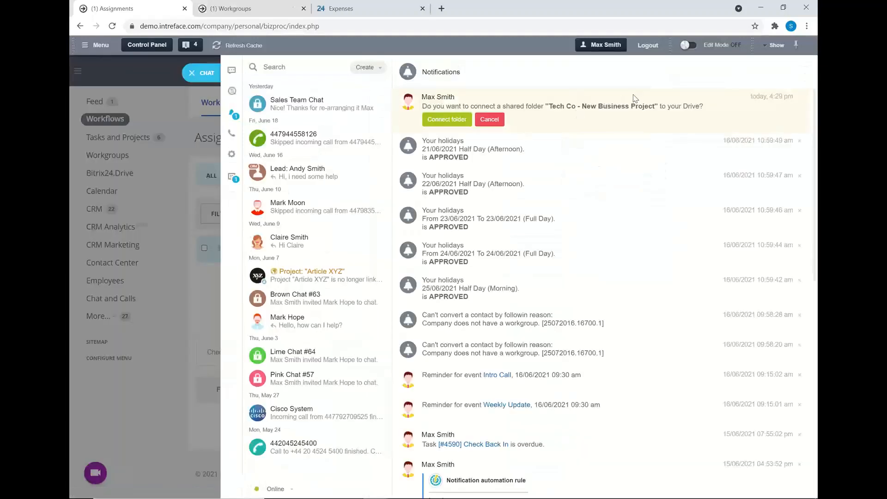
left_click(447, 119)
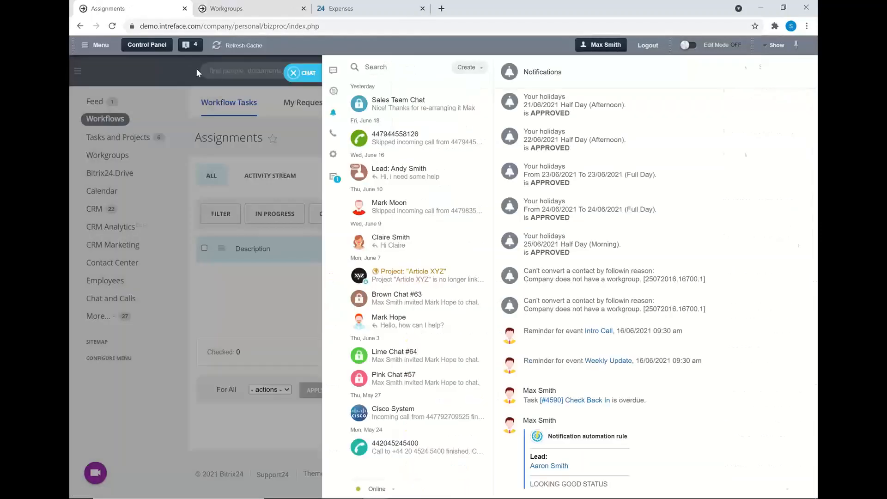
left_click(196, 69)
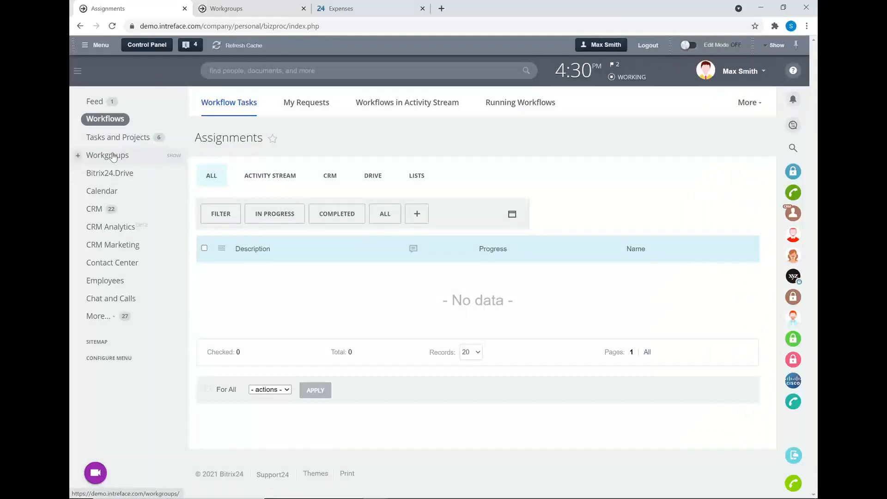
Step: Open the "Tech Co - New Business Project" workgroup and view its members and milestone tasks, closing the leftover Workgroups page
left_click(113, 157)
left_click(304, 8)
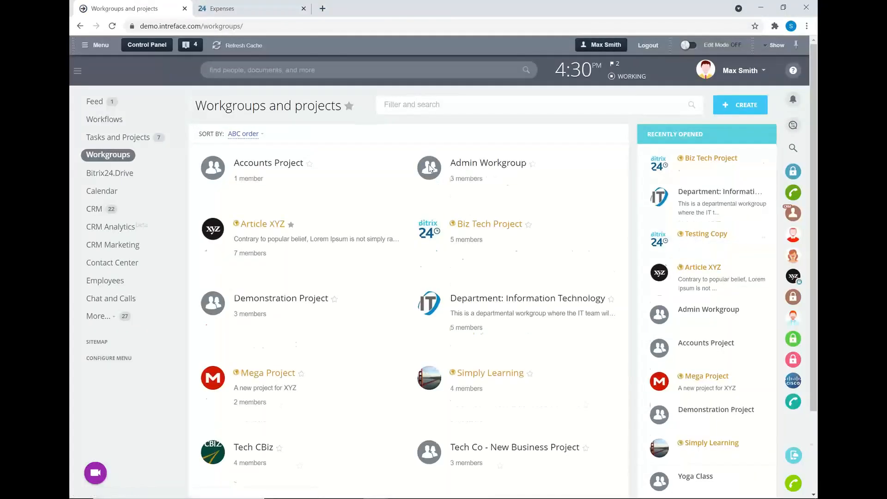
scroll(467, 341, "down", 3)
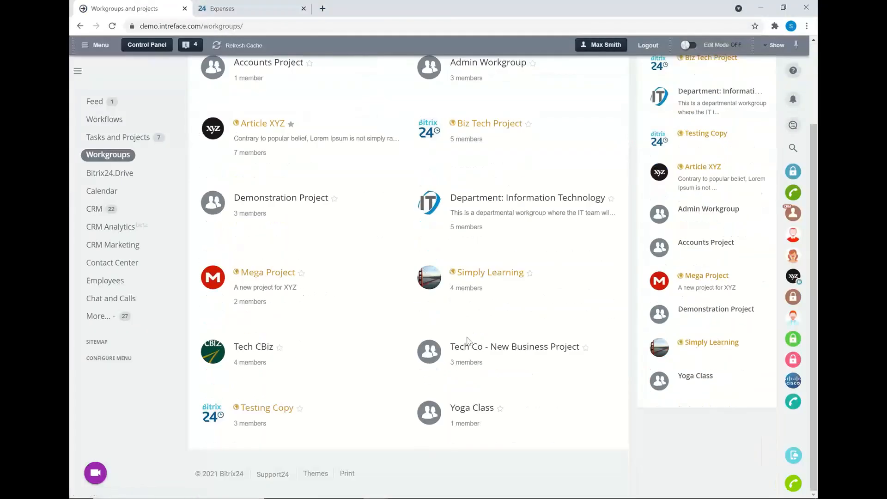
left_click(509, 352)
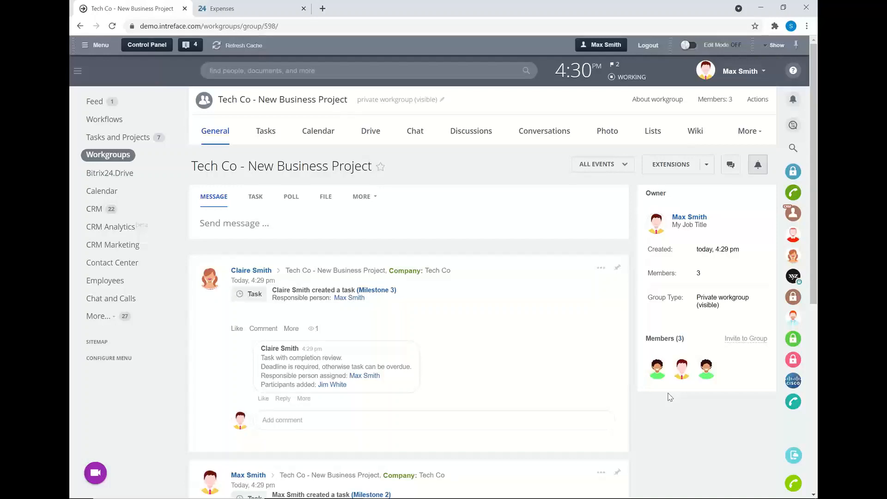
left_click(261, 134)
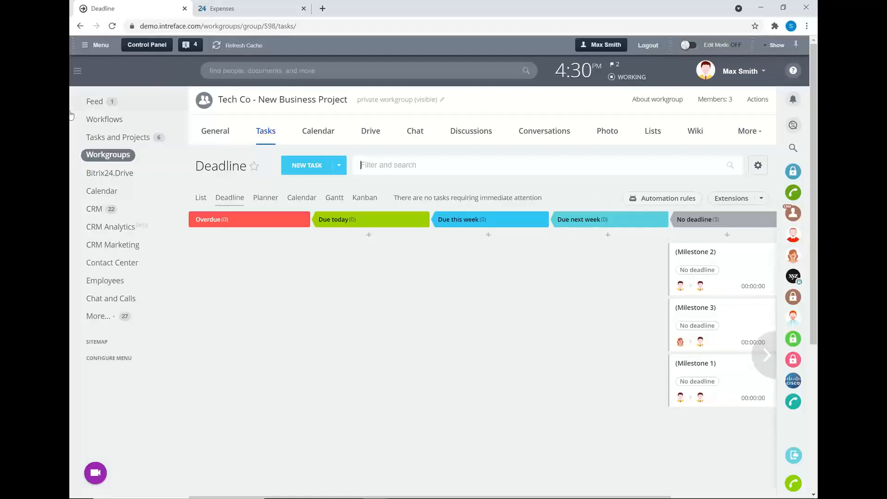
Step: Open the business process templates of the New Project workflow in the activity stream workflows
left_click(91, 119)
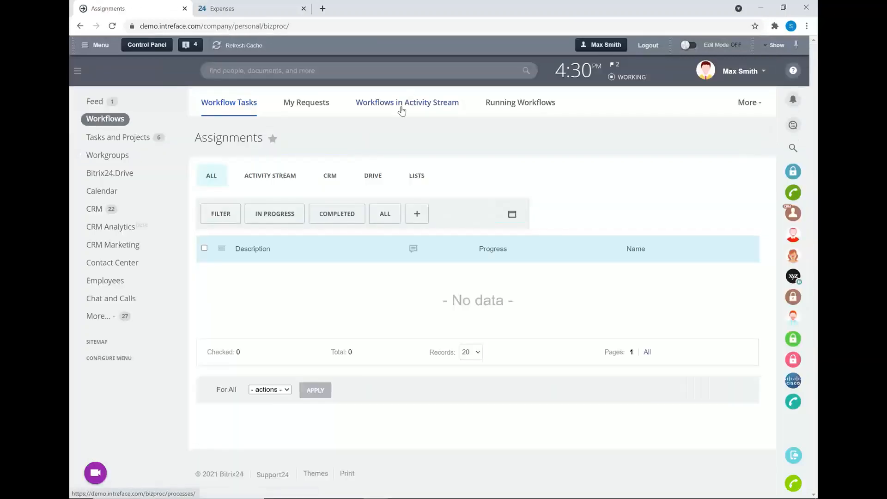
left_click(402, 109)
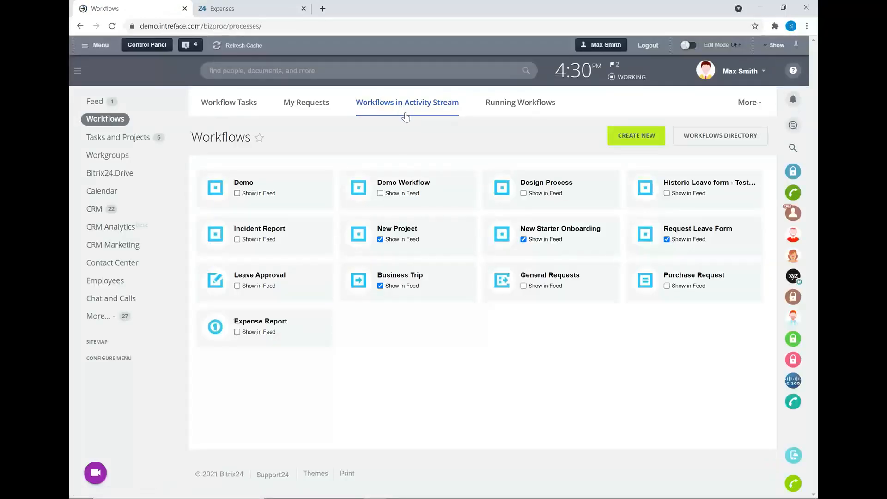
left_click(401, 231)
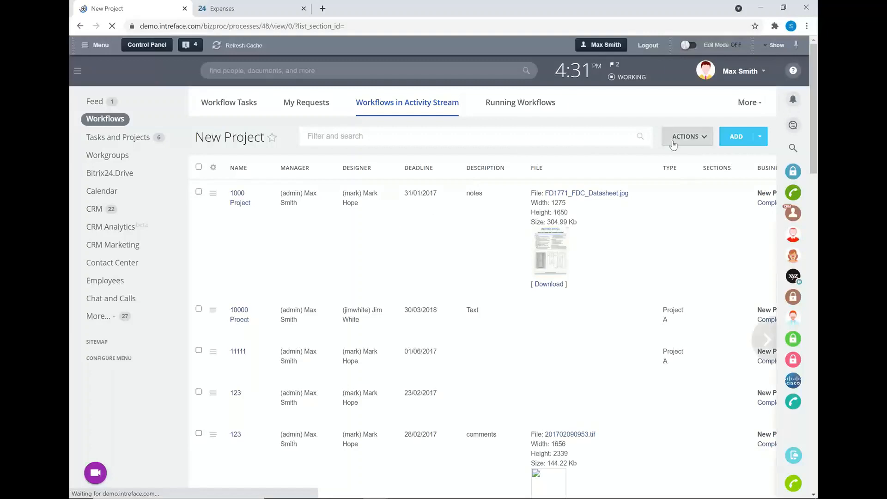
left_click(673, 138)
left_click(693, 202)
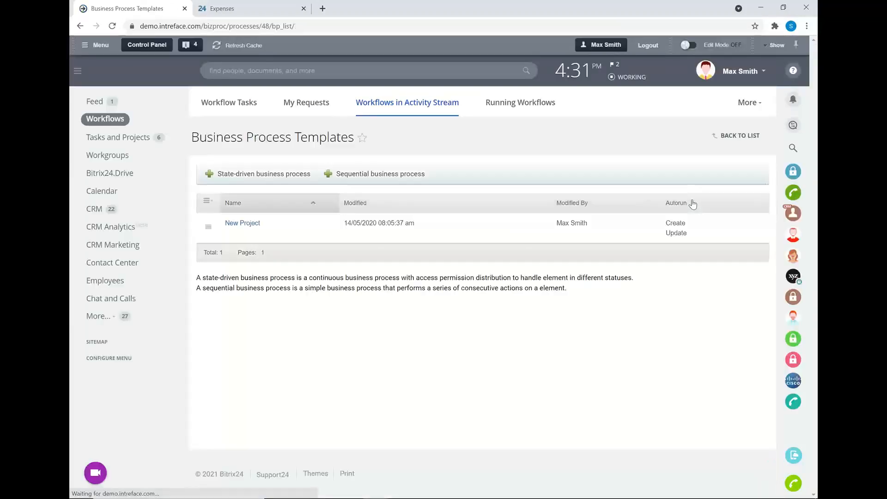
Step: Open the New Project business process template and examine its flow from Start to End
left_click(241, 222)
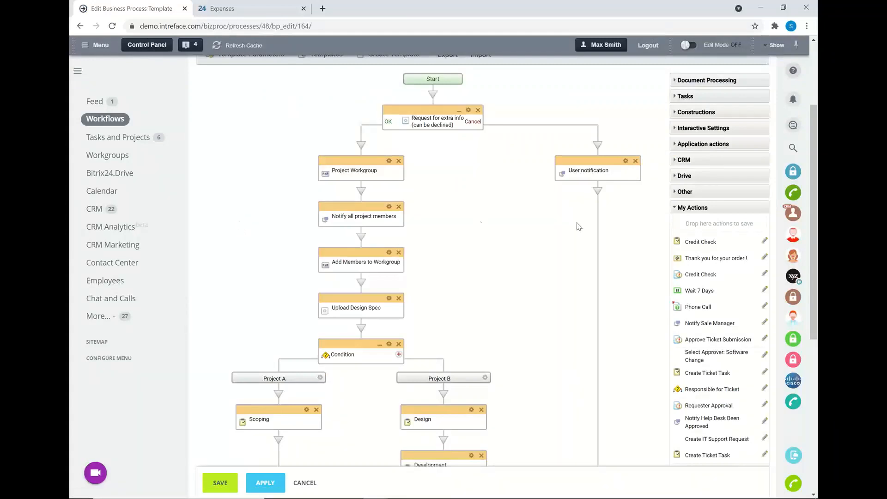
scroll(813, 222, "up", 1)
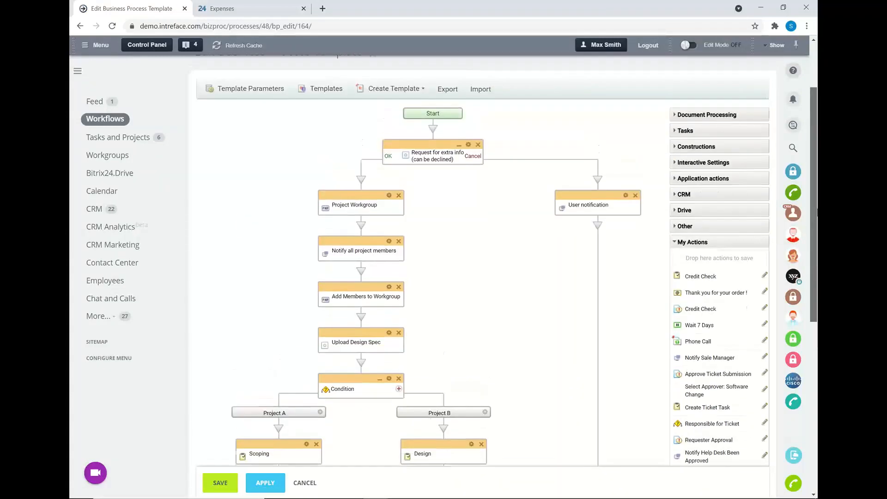
scroll(481, 277, "down", 1)
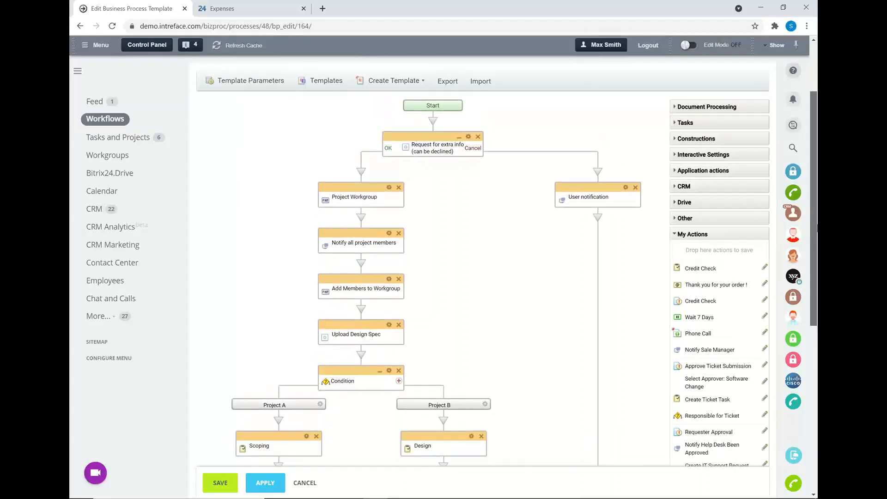
left_click_drag(817, 229, 817, 238)
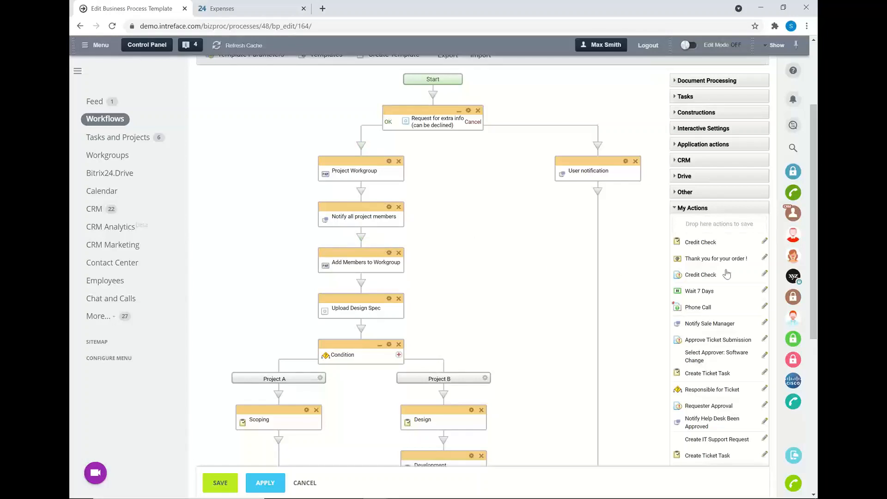
left_click_drag(814, 267, 815, 353)
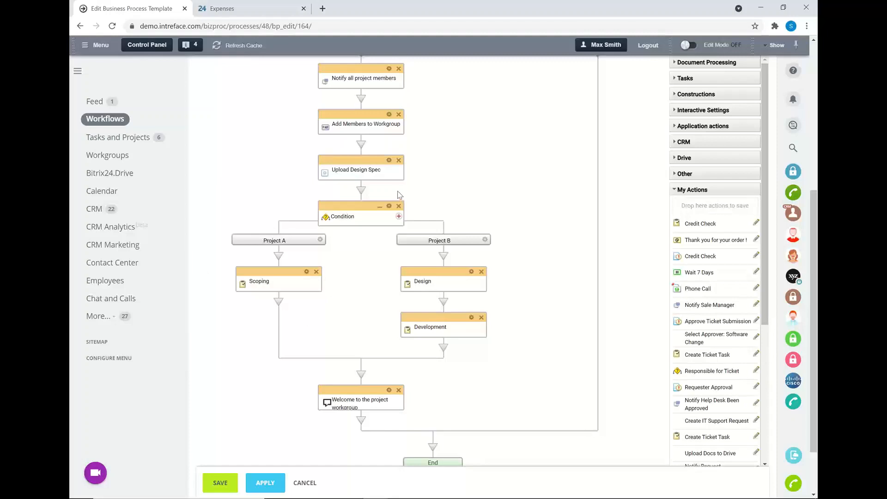
Step: Collapse My Actions, expand the Document Processing, Tasks and Constructions actions, and try inserting a Condition directly after Upload Design Spec
left_click(677, 190)
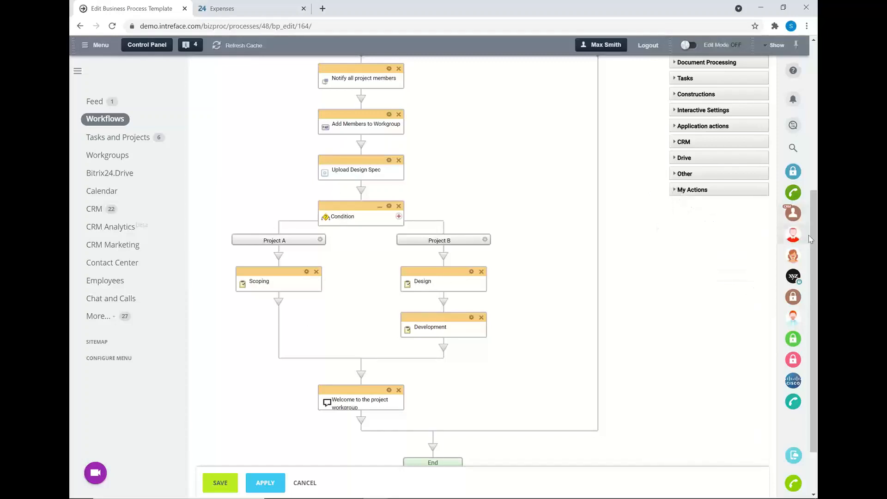
left_click_drag(813, 235, 802, 157)
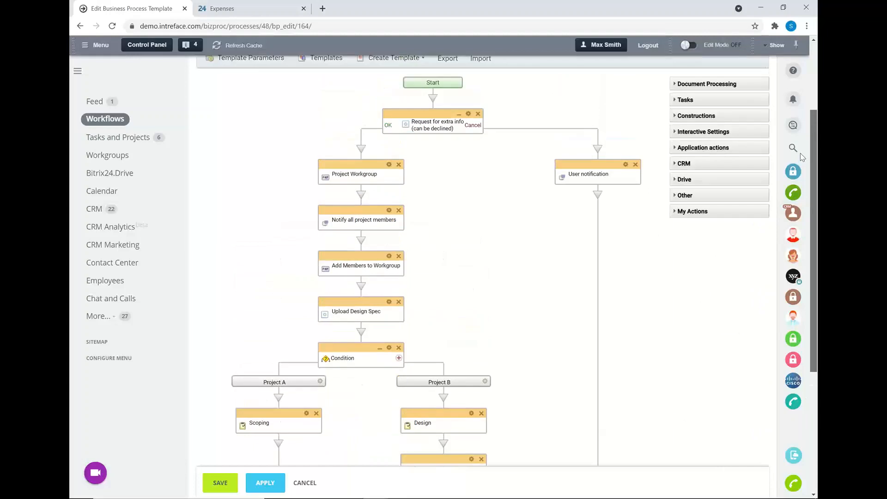
left_click(676, 85)
left_click(677, 282)
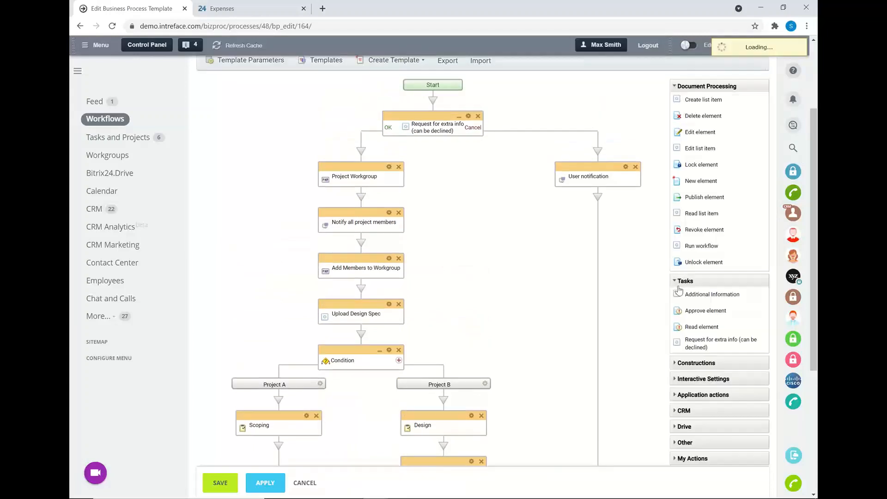
left_click(675, 364)
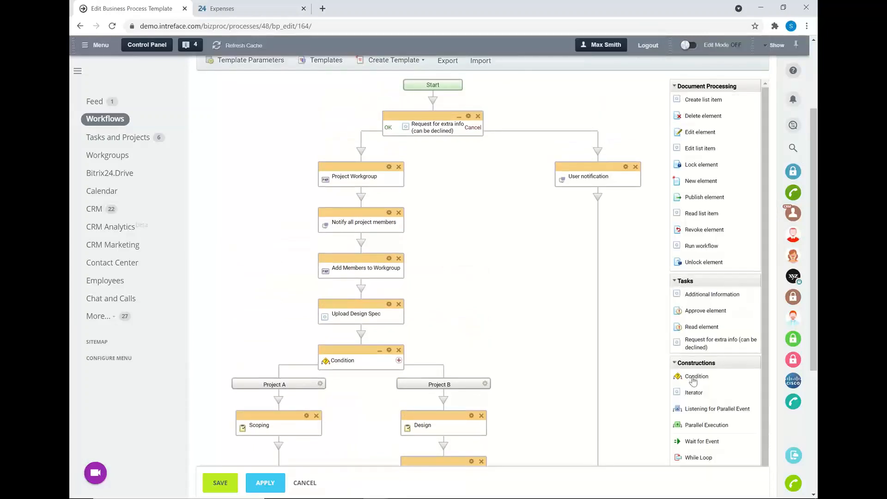
left_click_drag(693, 380, 361, 337)
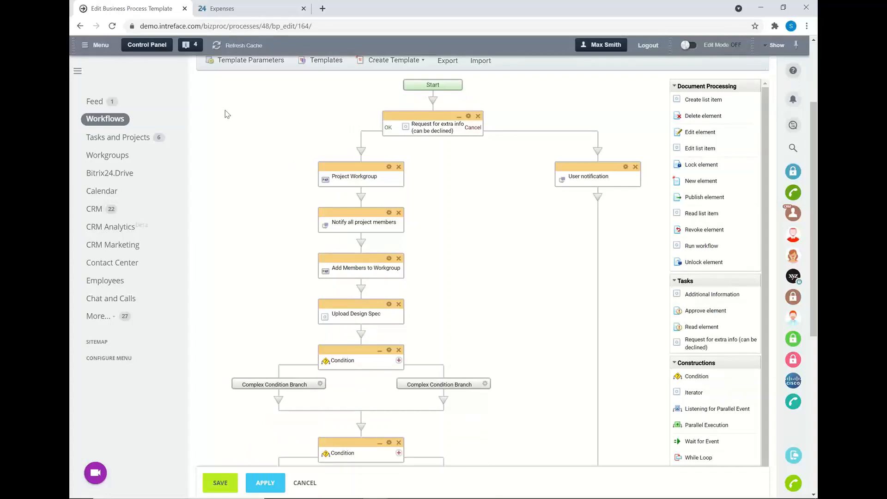
Step: Leave the template for the Feed without saving, and start a Request Leave Form workflow there
left_click(90, 102)
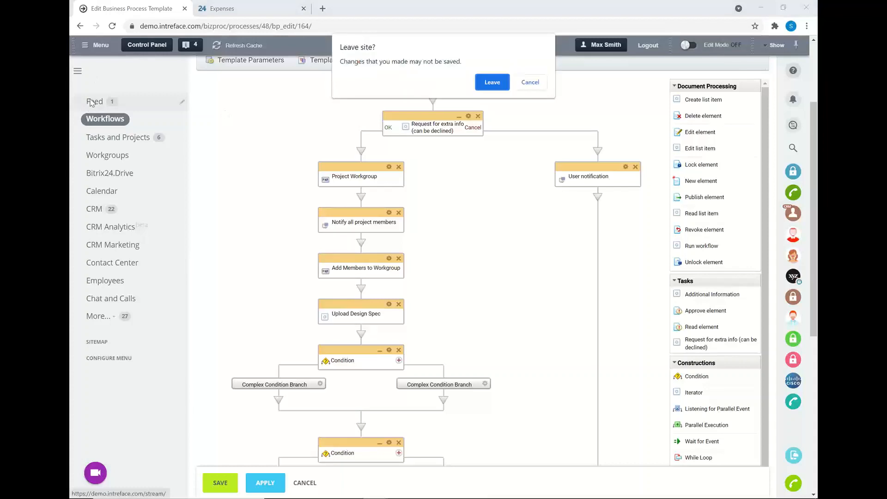
left_click(491, 83)
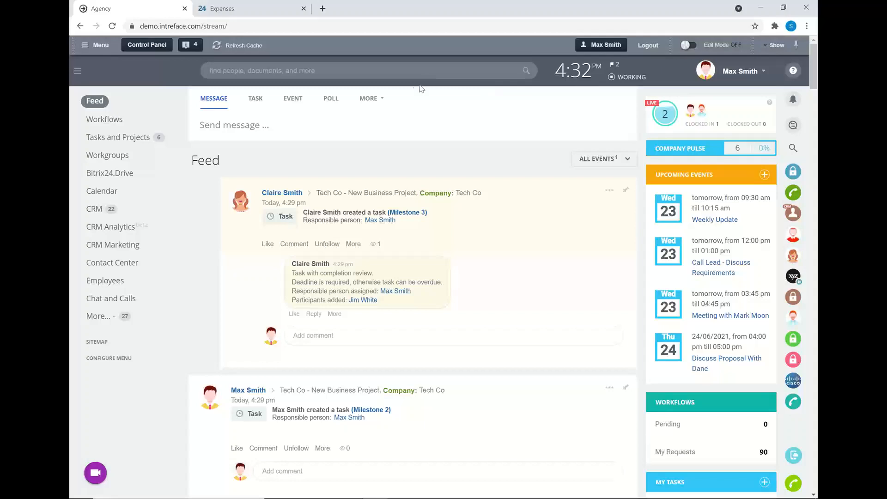
left_click(378, 100)
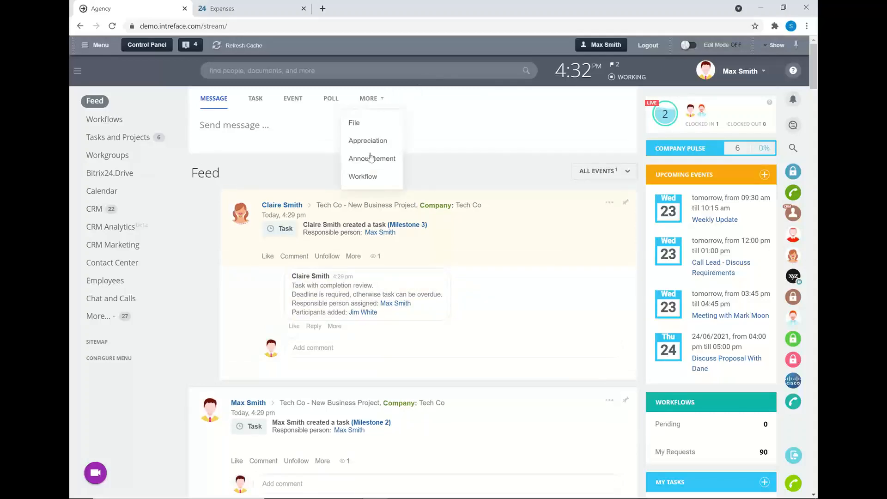
left_click(373, 183)
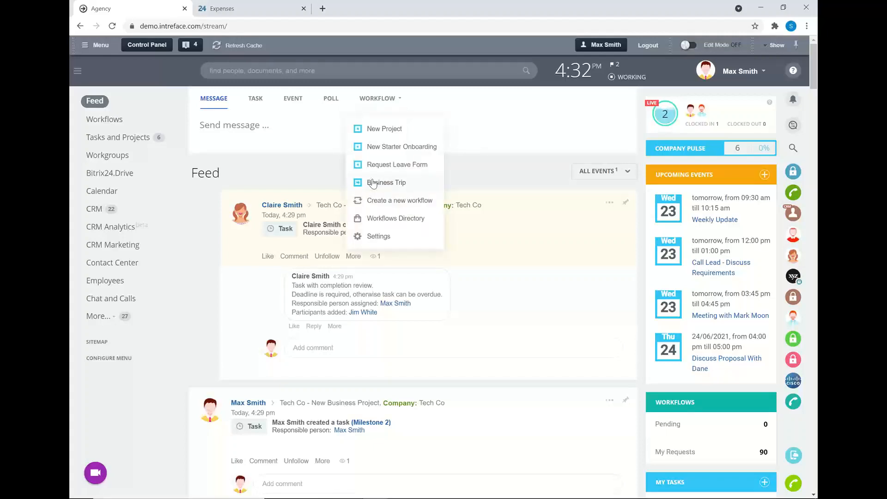
left_click(381, 167)
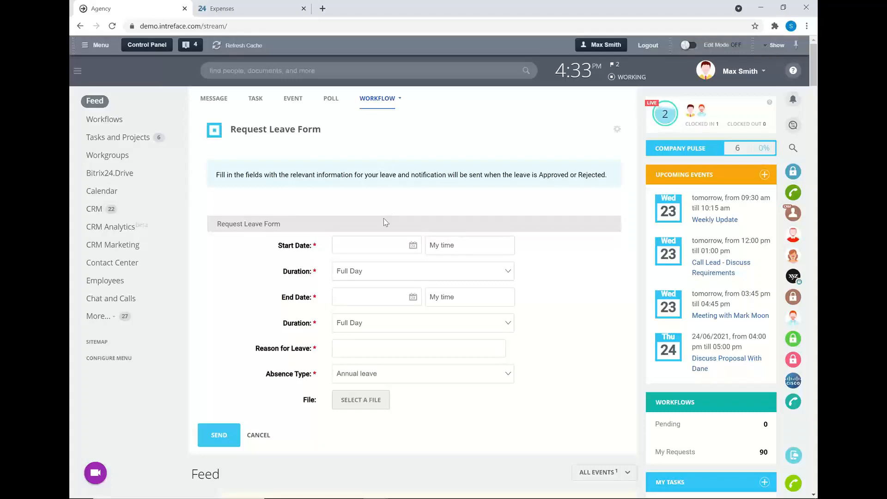
Step: Set the leave request's start date to 13/09/2021 and its end date to 15/09/2021
left_click(413, 246)
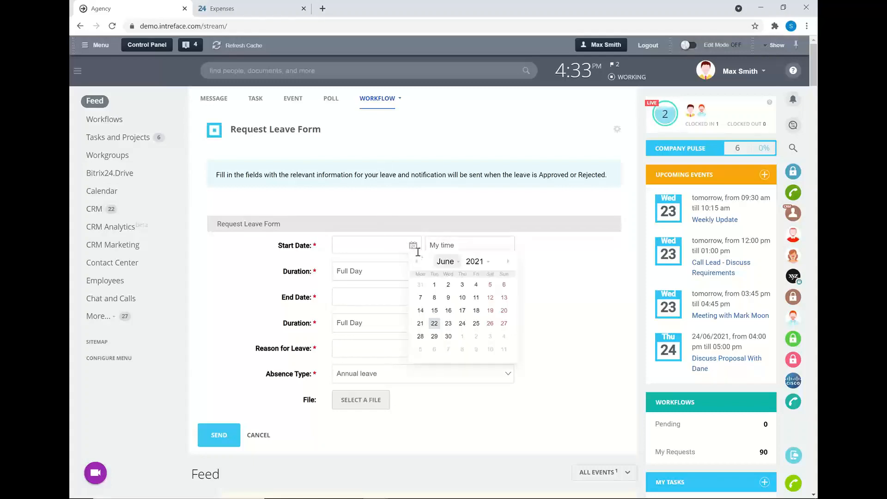
left_click(508, 262)
left_click(508, 261)
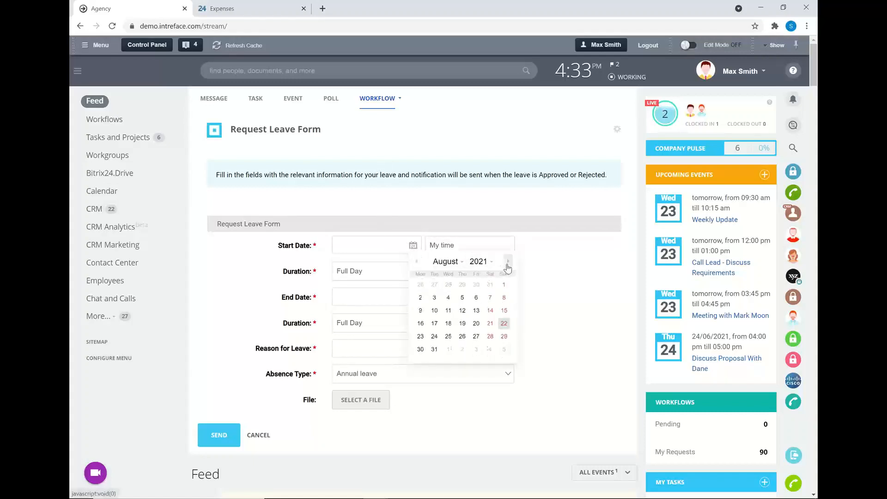
left_click(508, 261)
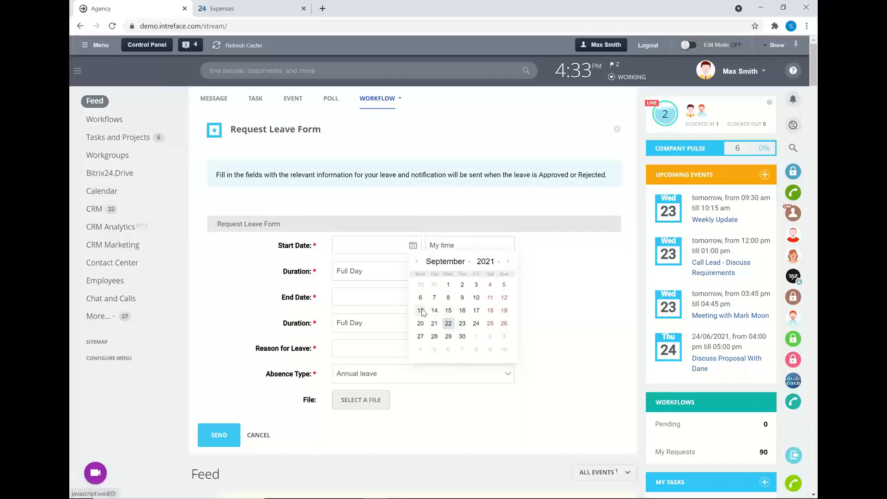
left_click(420, 311)
left_click(406, 302)
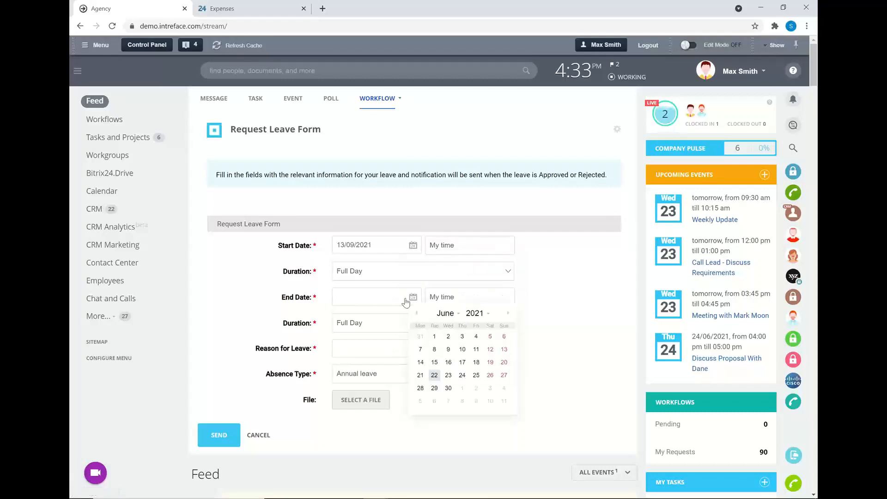
left_click(508, 313)
left_click(508, 313)
left_click(508, 313)
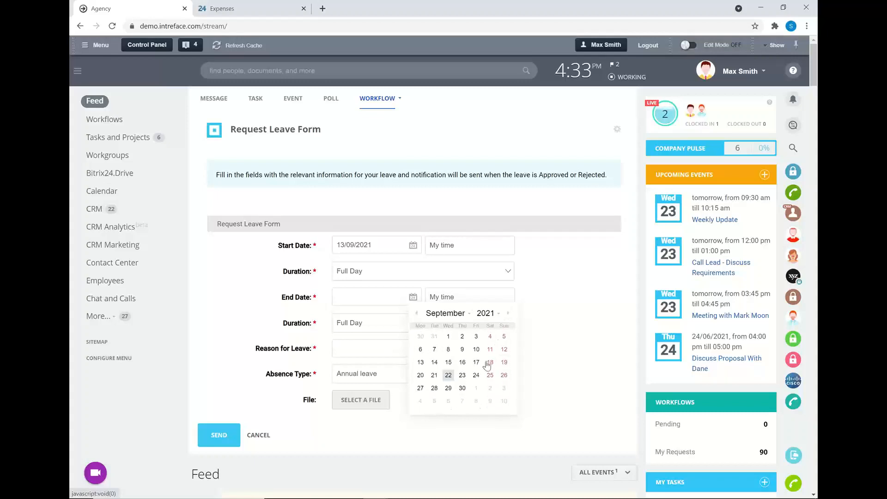
left_click(449, 362)
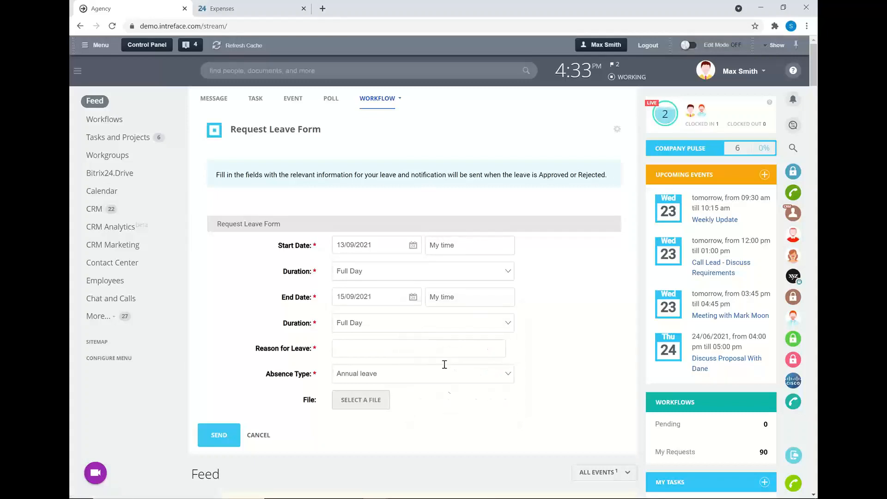
Step: Enter "Holiday" as the reason for leave, keep Annual leave as the absence type, and send the request
left_click(380, 345)
left_click(357, 372)
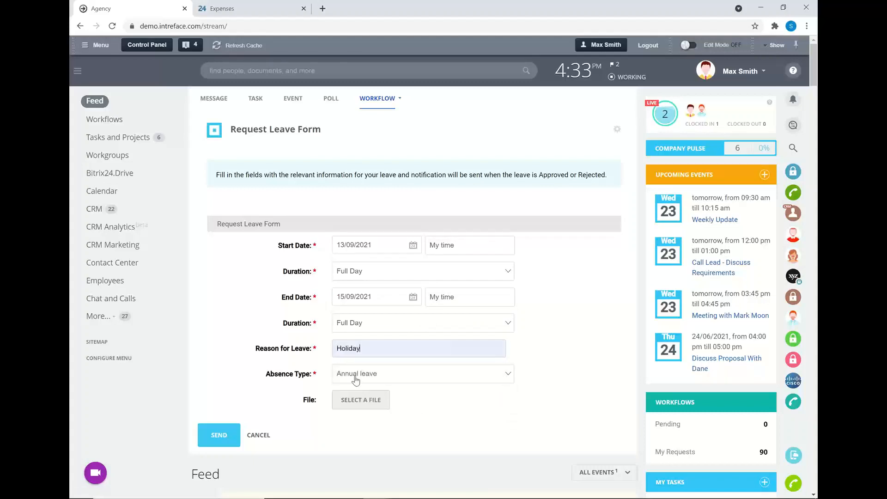
left_click(361, 375)
left_click(362, 471)
left_click(219, 437)
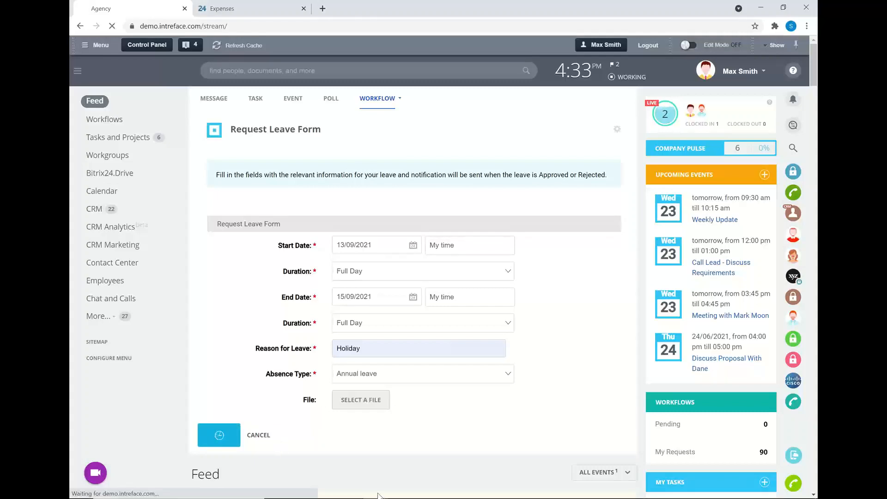
Step: Switch to the manager's incognito window and approve the annual leave request for 13/09/2021 to 15/09/2021 from its notification's task list
mouse_move(375, 495)
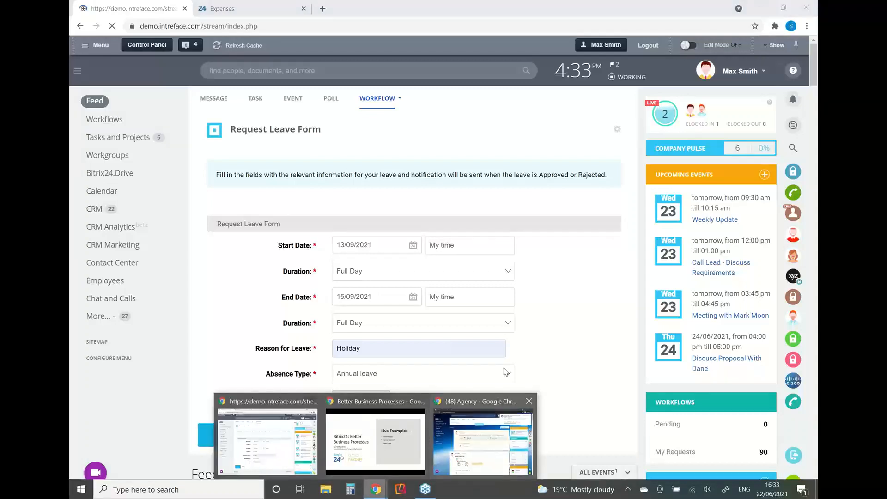
left_click(485, 430)
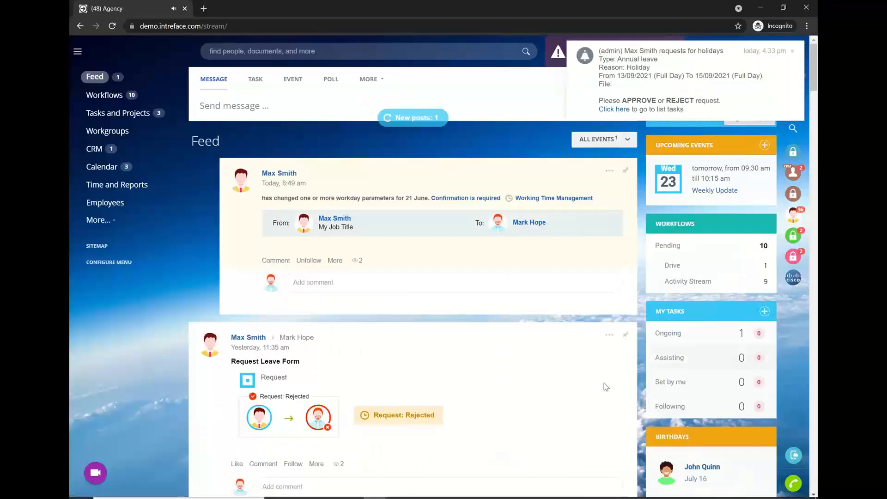
left_click(629, 113)
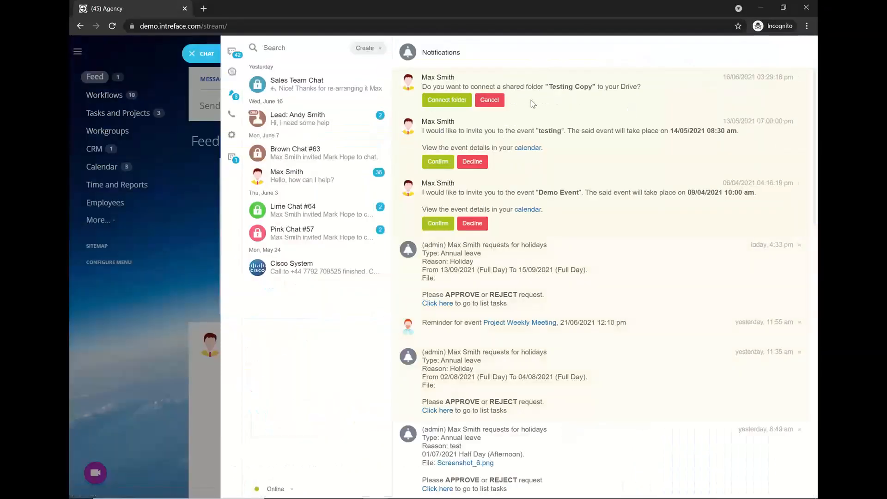
left_click(437, 303)
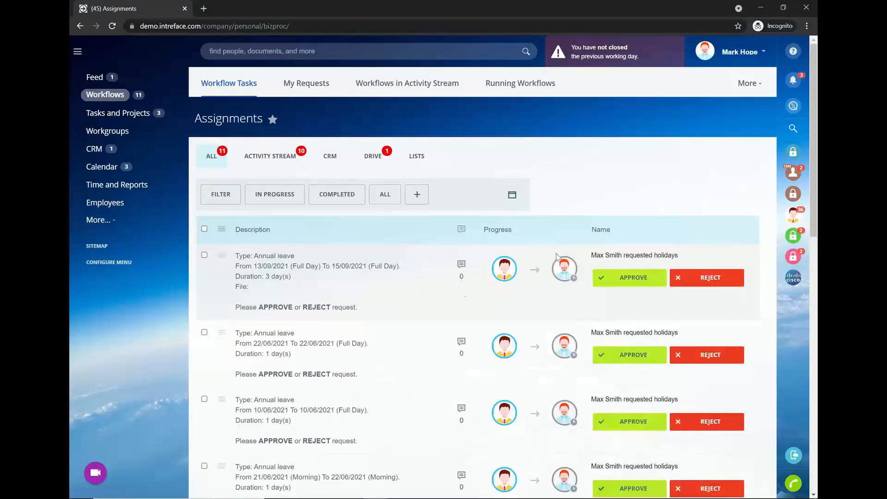
left_click(601, 280)
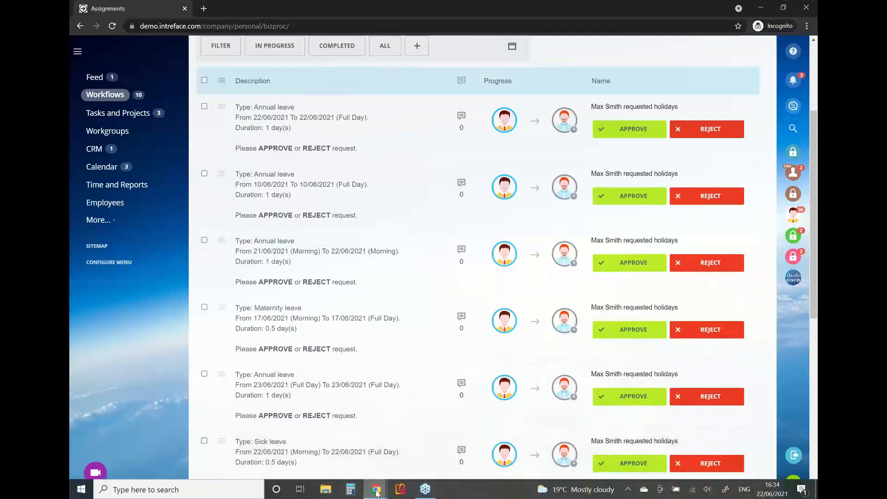
Step: Return to the requester's browser window and refresh the Feed to check the leave request's status
mouse_move(377, 491)
left_click(271, 445)
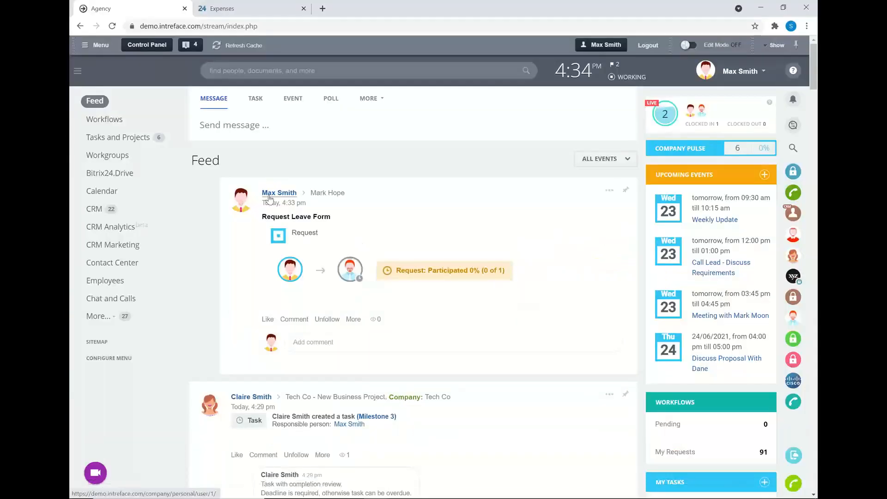
left_click(112, 26)
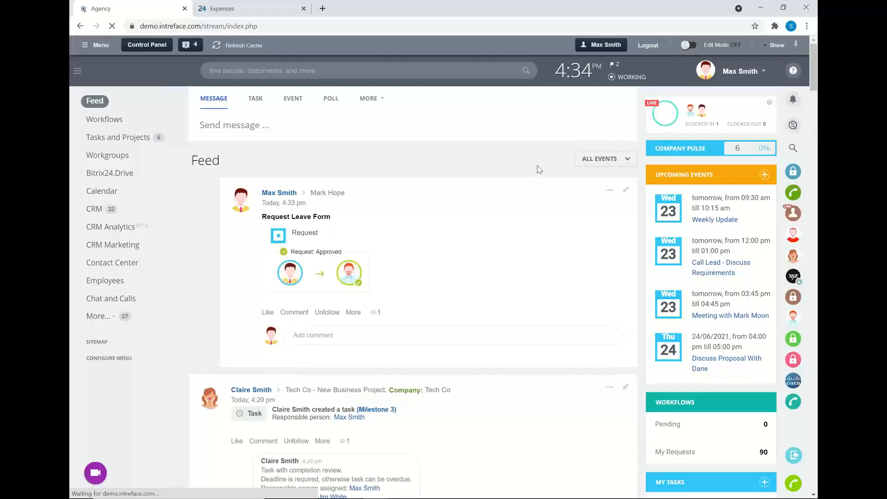
Step: Move Time and Reports from the hidden items into the visible main menu, and open its Absence Chart
left_click(108, 327)
left_click_drag(116, 347, 118, 314)
left_click(119, 318)
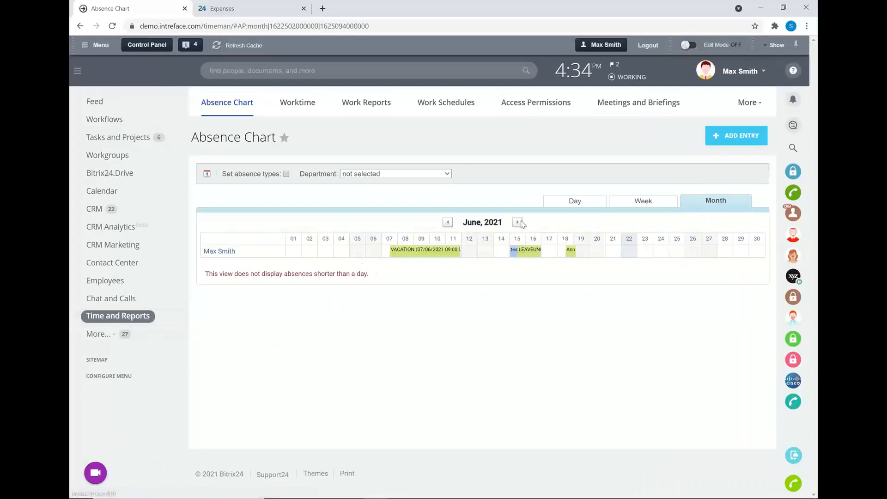
Step: Show September 2021 in the absence chart, view the annual leave entry's details, and close them
left_click(518, 223)
left_click(520, 224)
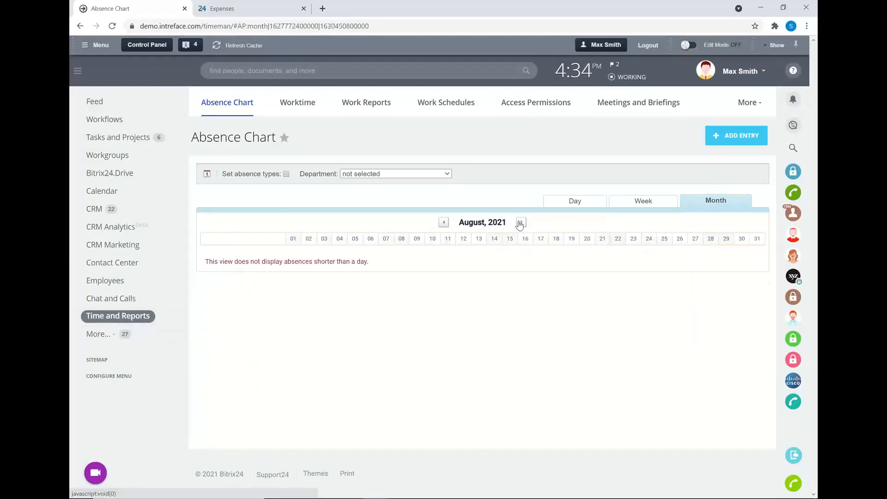
left_click(520, 224)
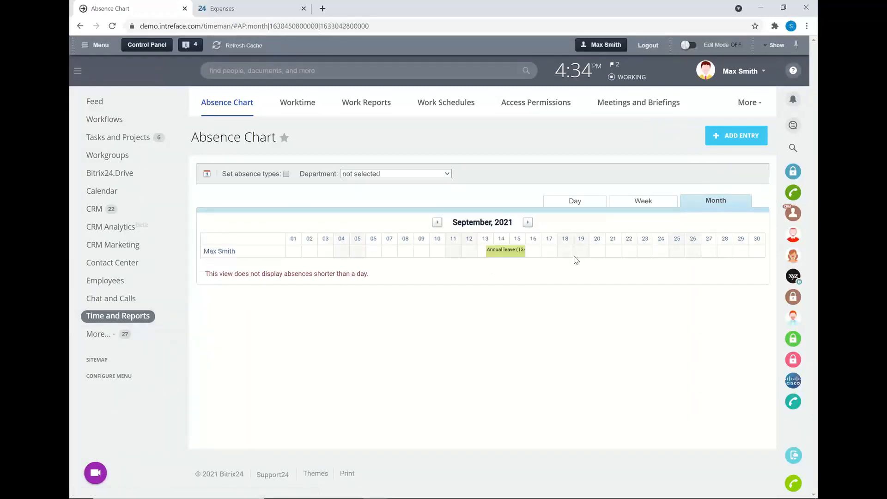
left_click(507, 253)
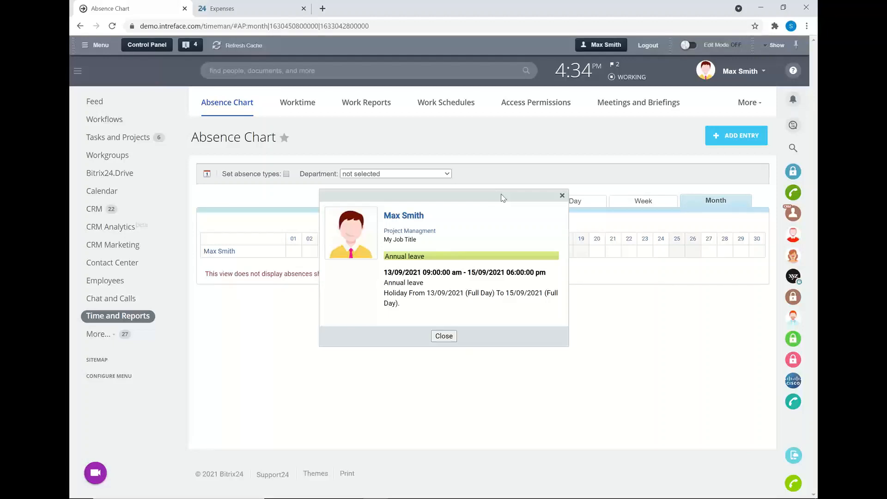
left_click(442, 336)
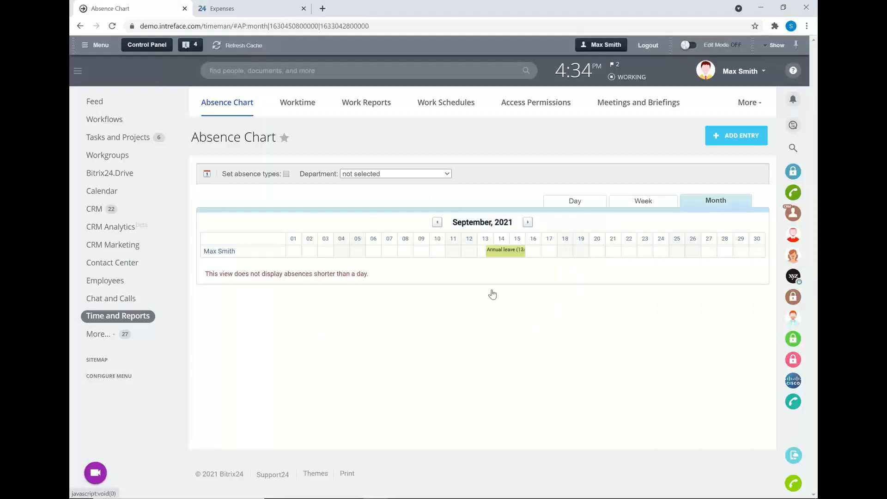
Step: Move the Absence Management Tool from the hidden Employees items into the visible menu, and review the employees' leave balances
left_click(109, 283)
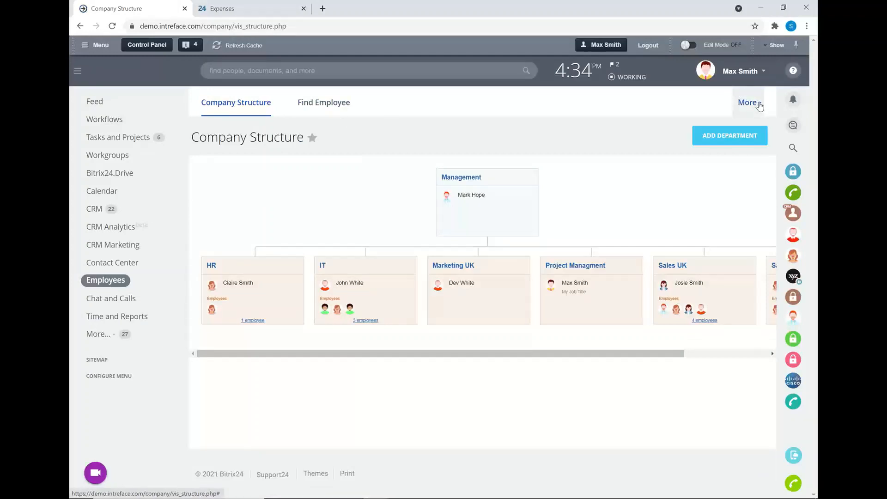
left_click(749, 103)
left_click_drag(744, 148, 383, 104)
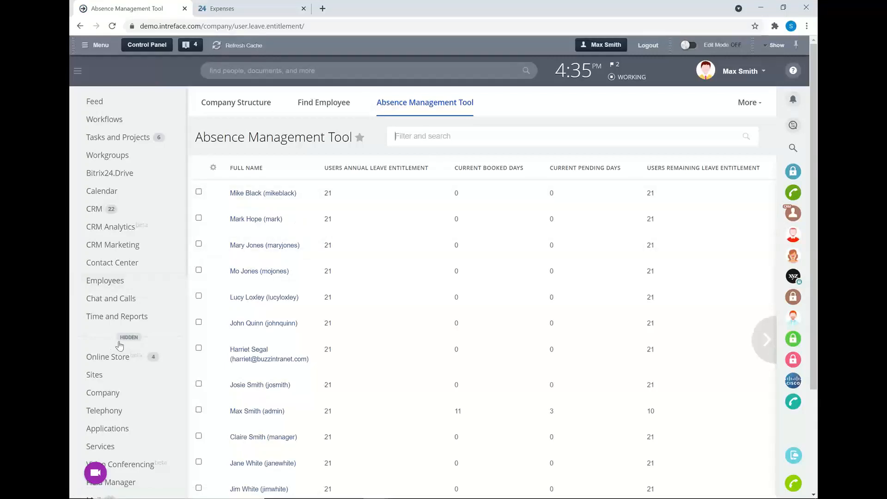
left_click(125, 338)
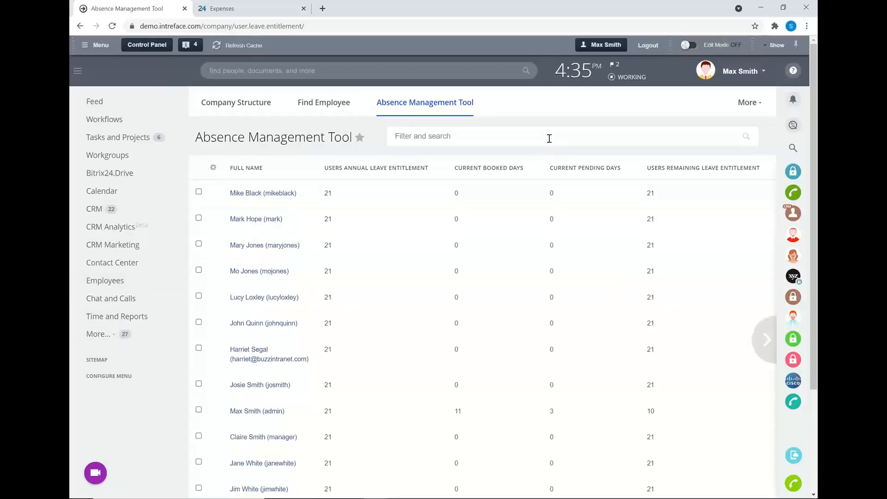
scroll(390, 282, "down", 1)
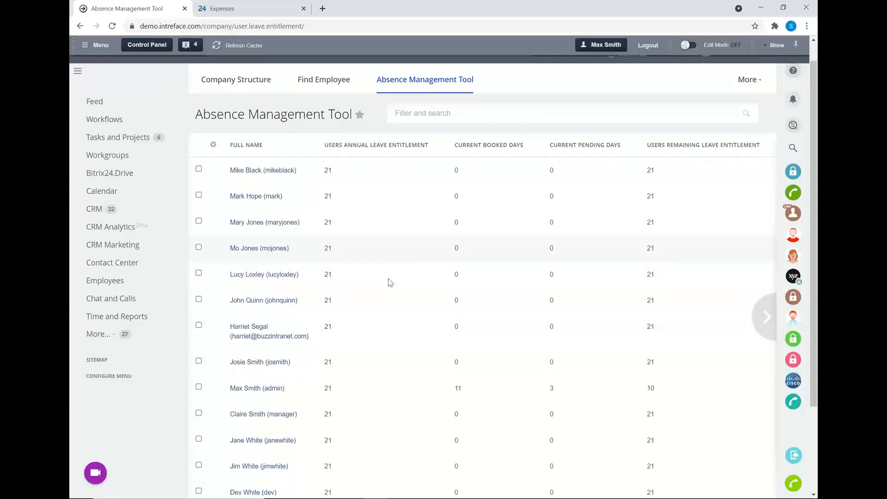
scroll(390, 282, "down", 1)
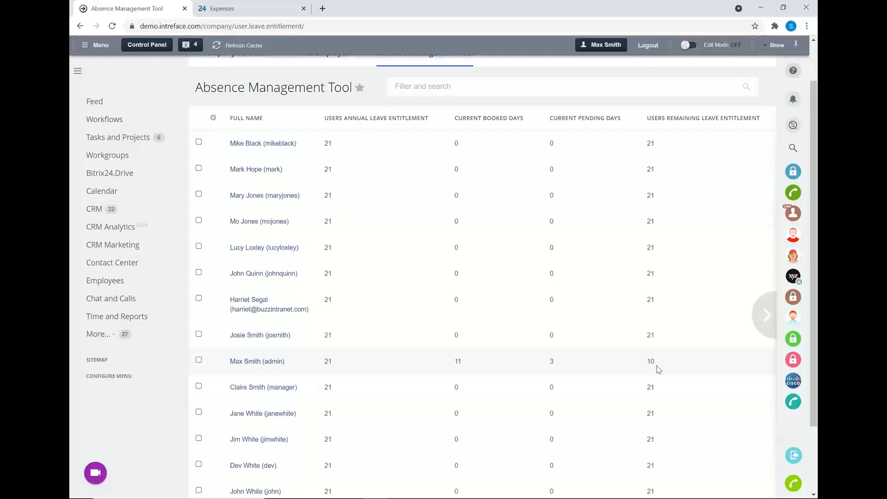
scroll(654, 370, "up", 2)
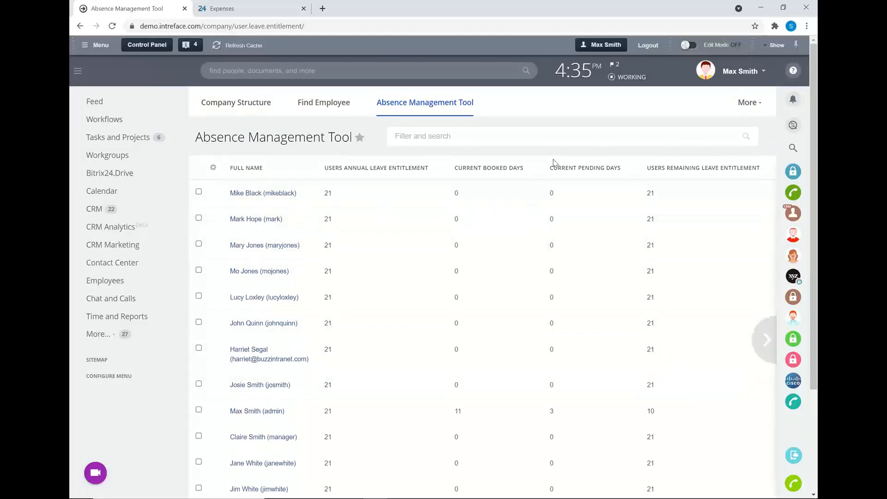
Step: View the remaining leave entitlement and approved leave in the signed-in user's own profile, and close the profile
left_click(737, 73)
left_click(707, 101)
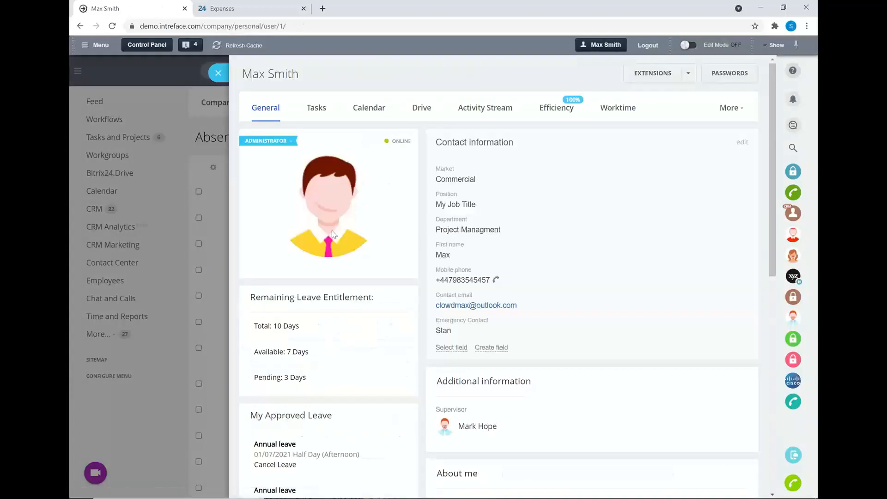
scroll(363, 354, "down", 2)
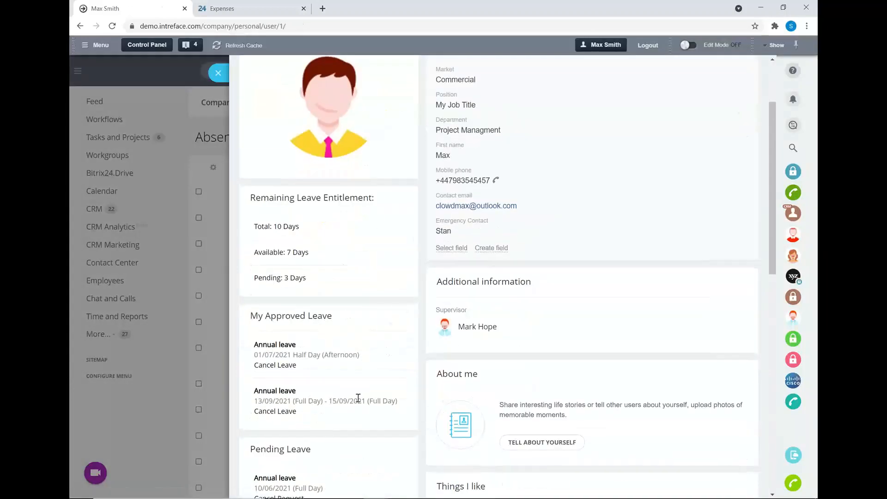
scroll(358, 397, "up", 2)
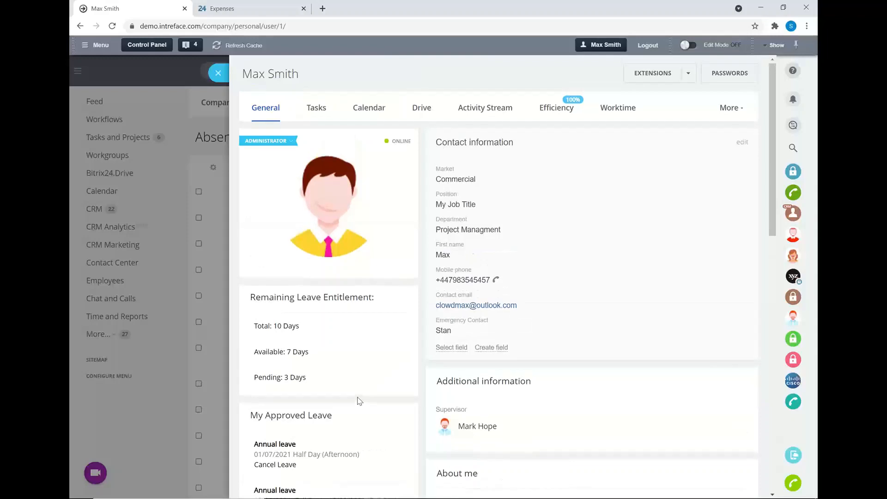
left_click(218, 74)
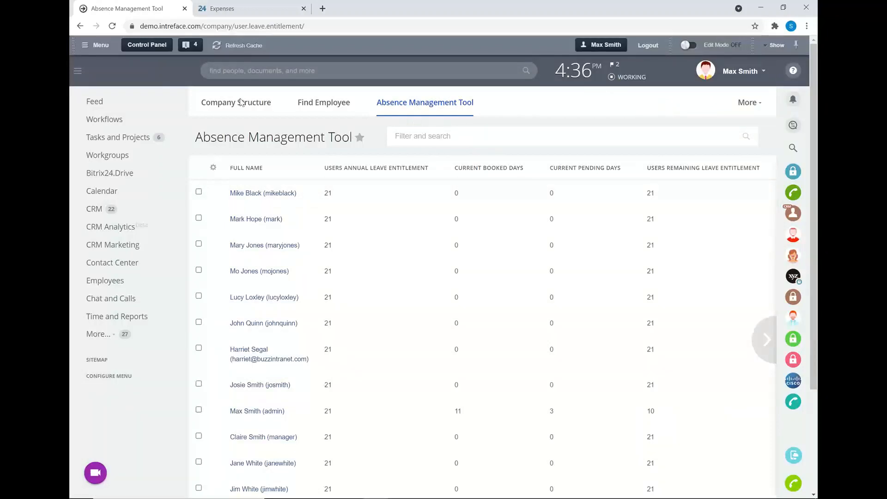
Step: Find Leave Approval among the workflows in the activity stream and open its business process template for editing
left_click(92, 102)
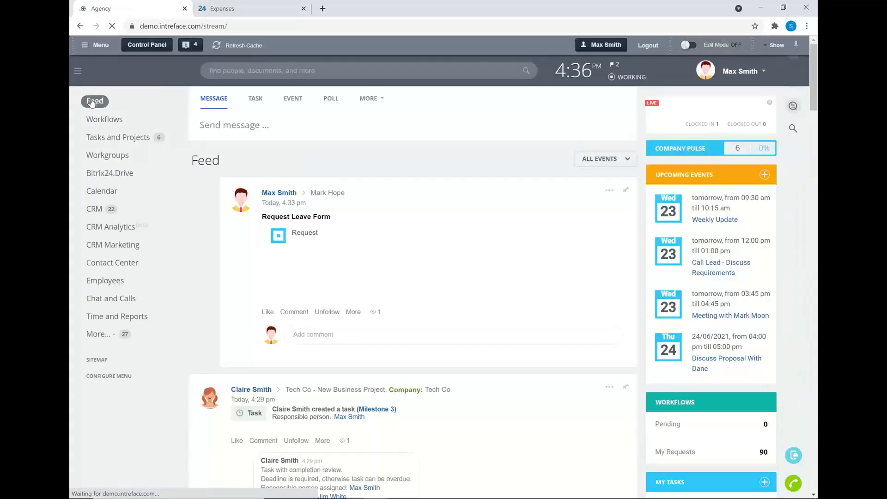
left_click(110, 126)
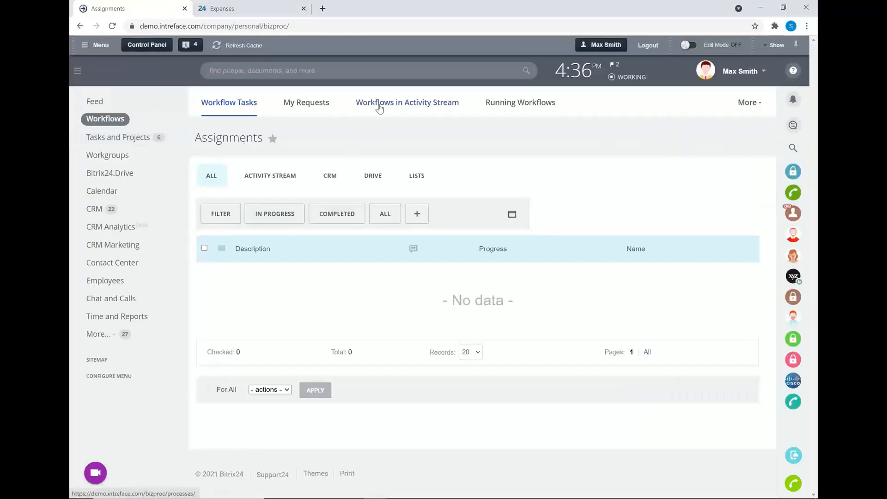
left_click(379, 108)
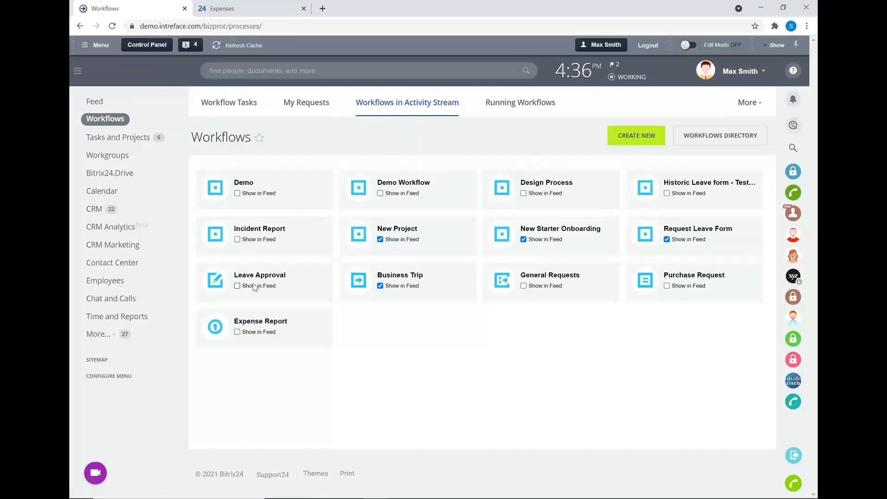
left_click(262, 277)
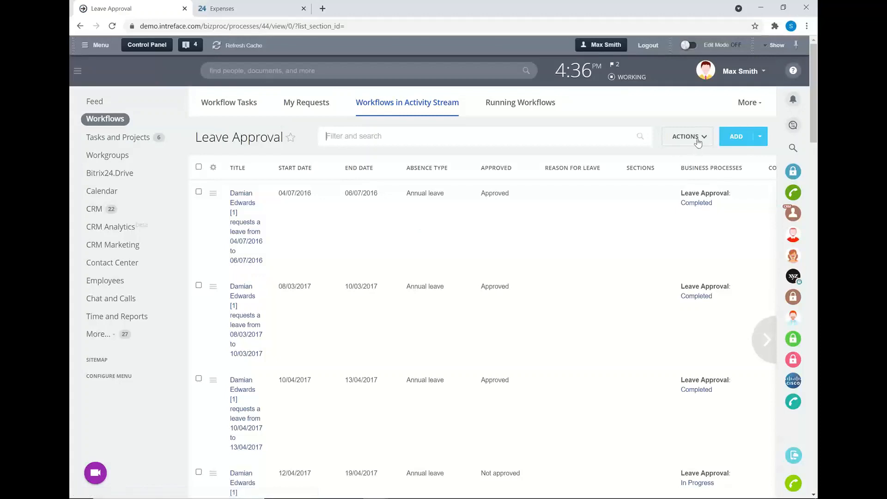
left_click(698, 139)
left_click(700, 205)
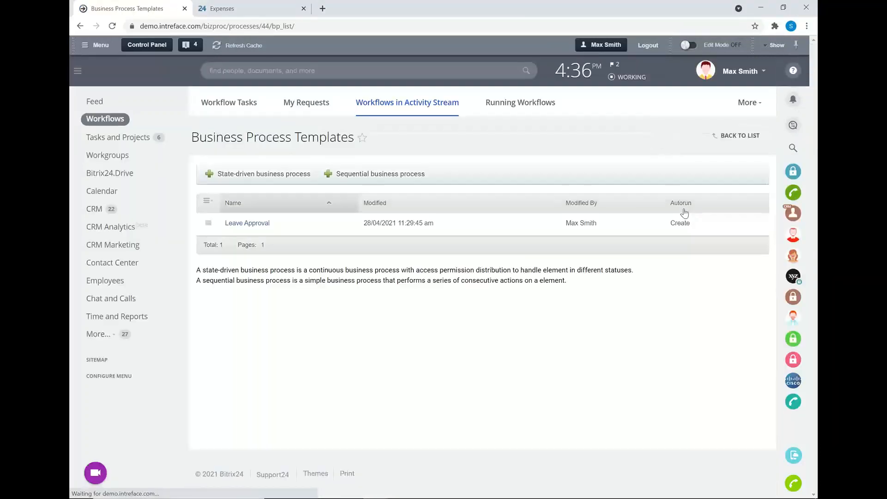
left_click(245, 225)
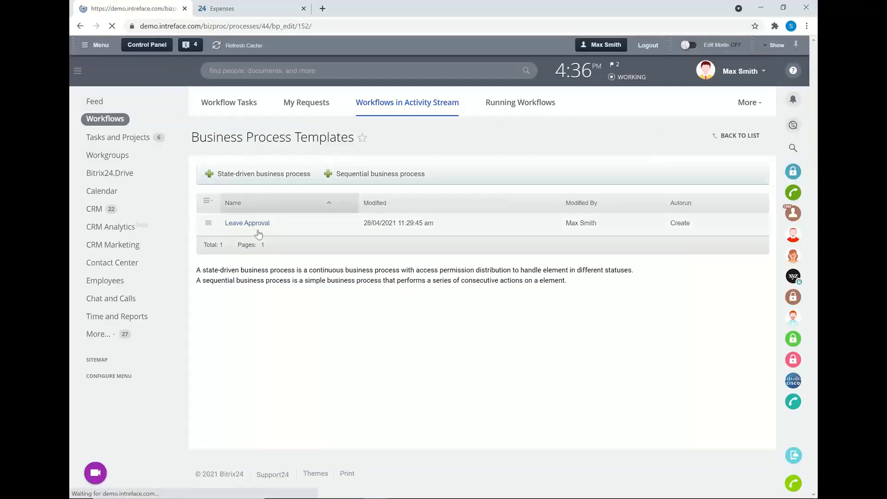
Step: Examine the Leave Approval template's flow from the leave request and supervisor decision through notifications, absence chart and calendar entries
scroll(323, 227, "down", 3)
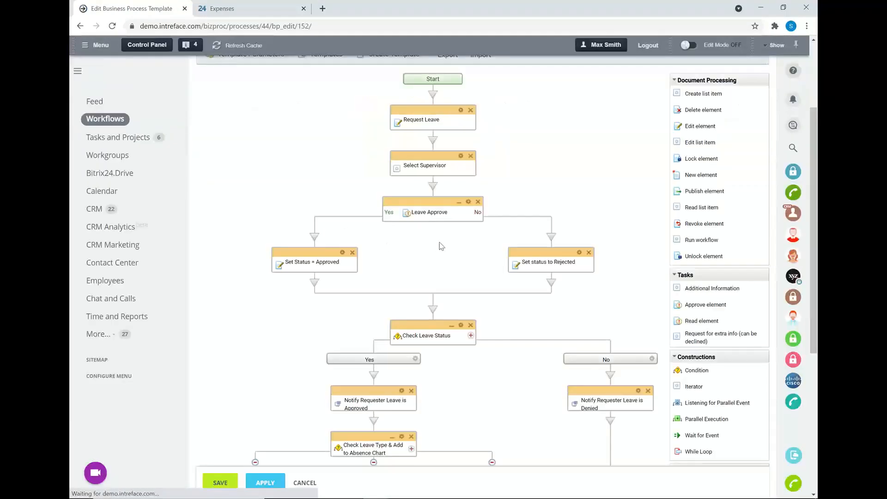
scroll(442, 247, "up", 1)
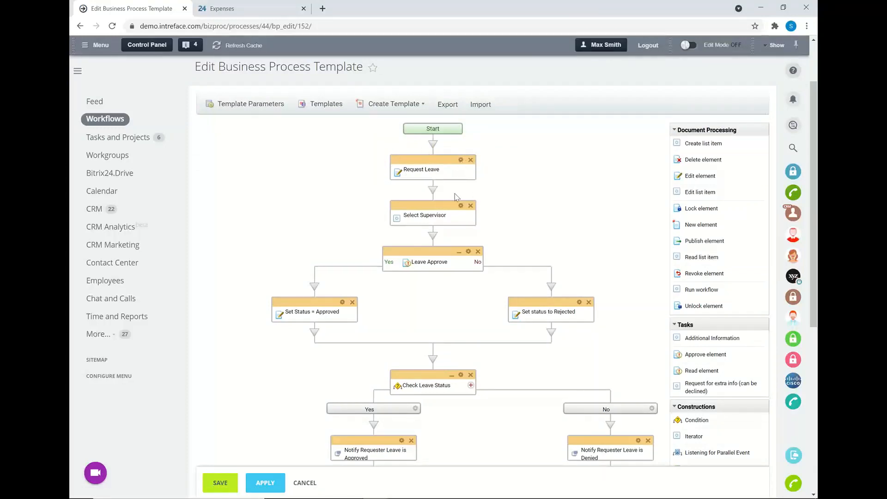
scroll(442, 161, "down", 1)
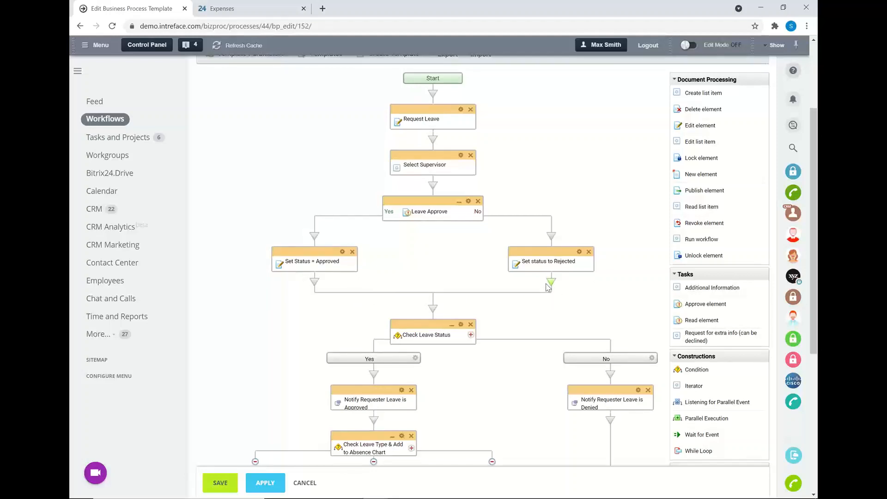
scroll(531, 258, "down", 2)
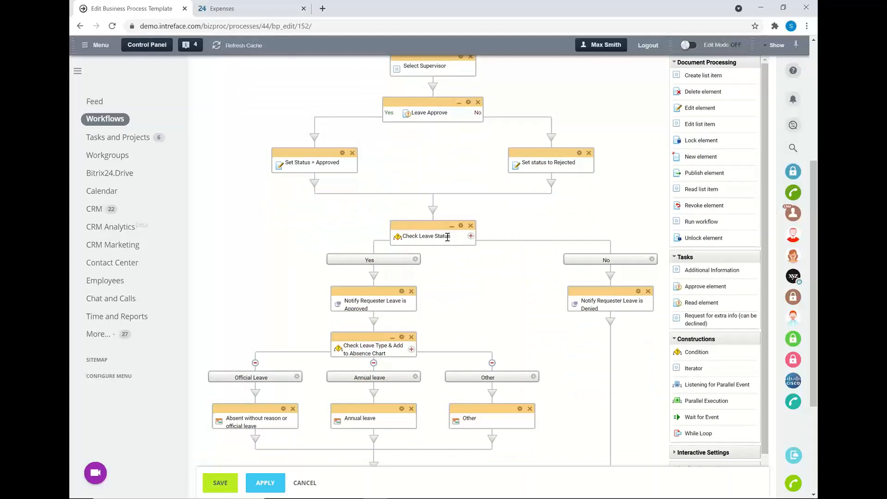
scroll(451, 235, "down", 1)
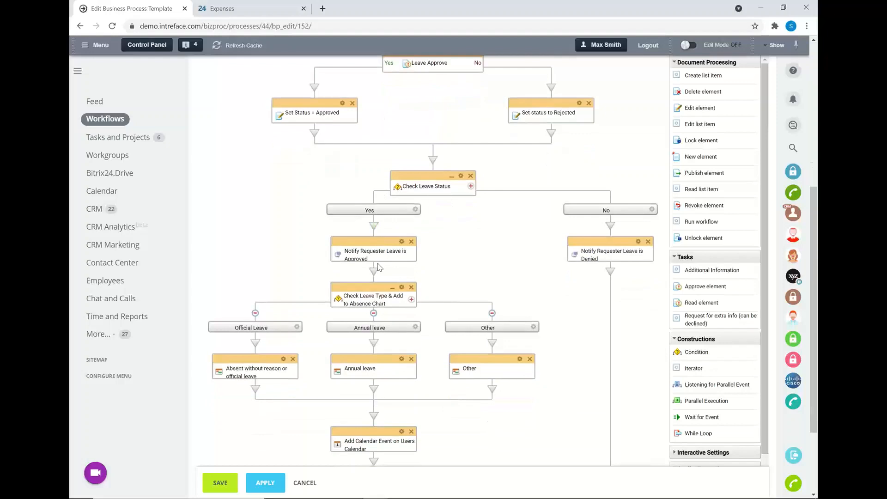
scroll(378, 267, "down", 1)
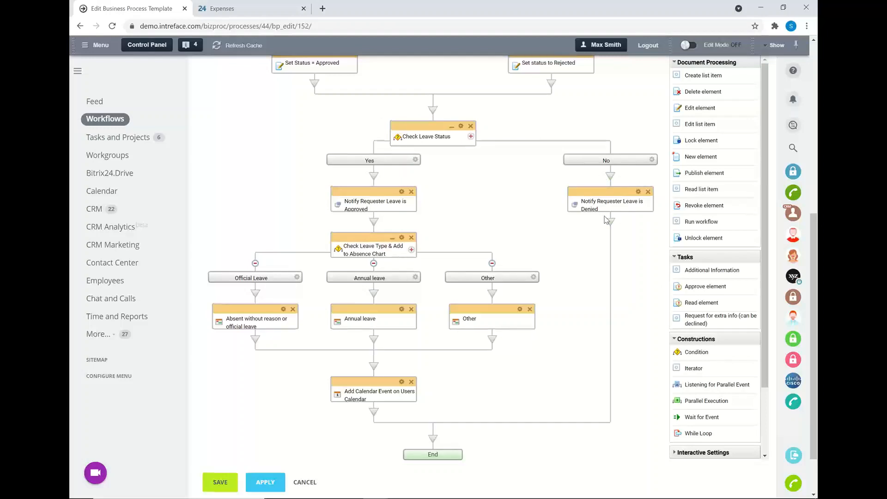
scroll(607, 219, "down", 1)
scroll(607, 220, "up", 1)
Step: Go to the CRM leads and open the CRM Forms page in a separate browser tab
left_click(106, 104)
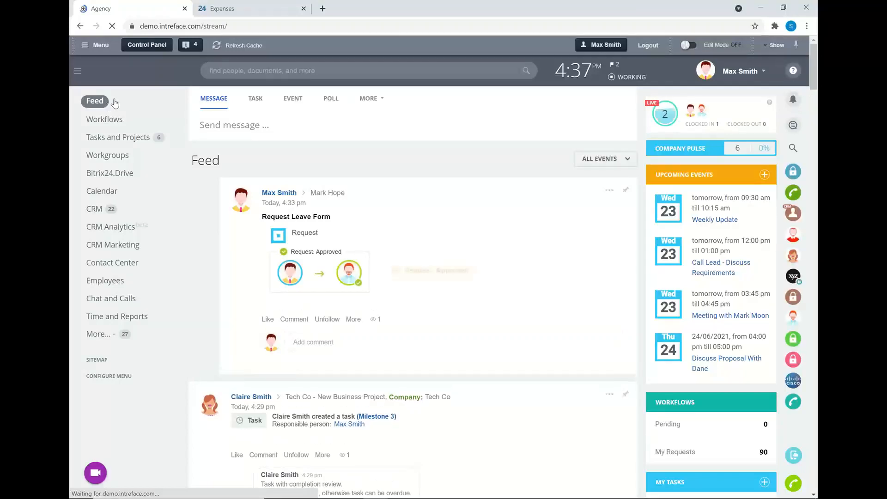
left_click(92, 210)
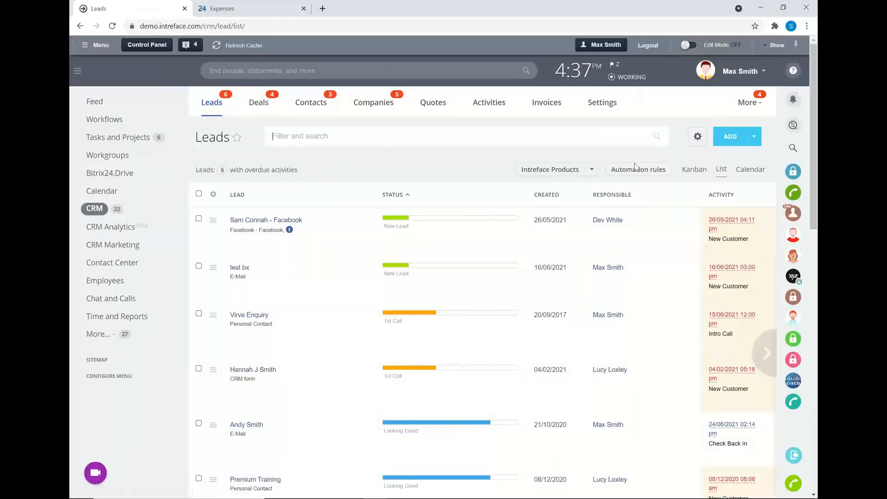
left_click(742, 102)
right_click(723, 144)
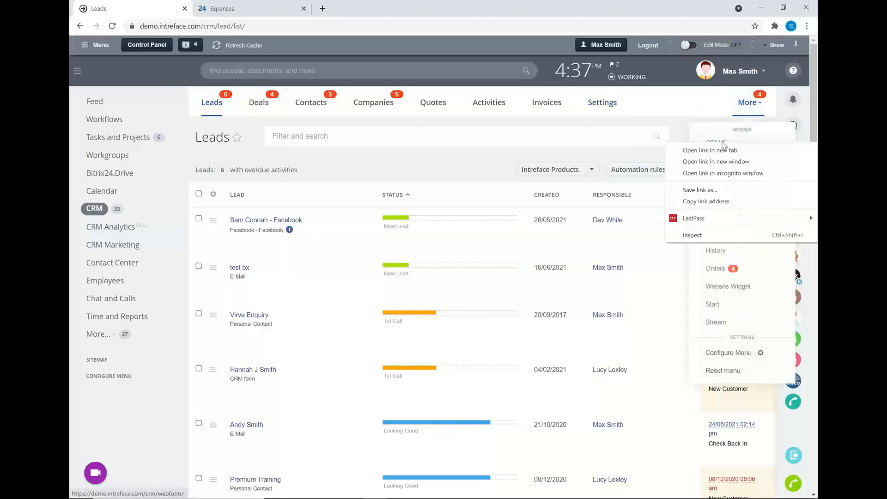
left_click(723, 149)
left_click(227, 5)
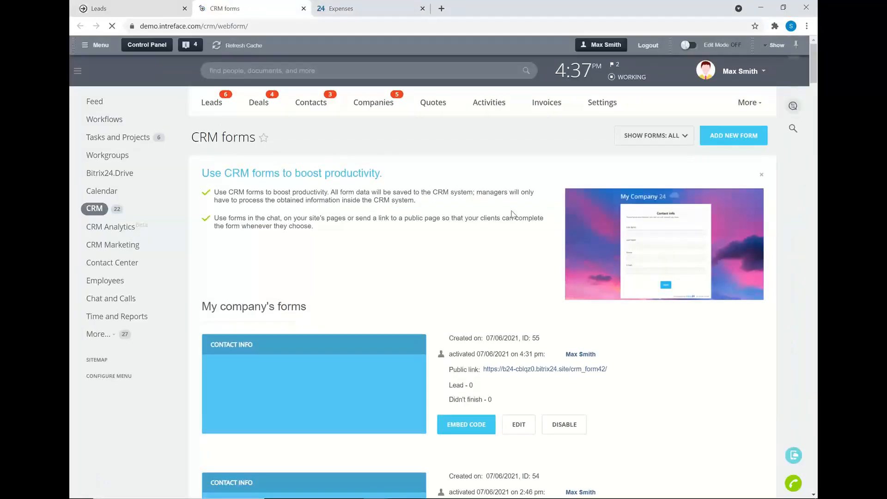
Step: Find the Enquiry Form in the company's CRM forms list and open its public page
scroll(519, 215, "down", 5)
scroll(590, 227, "down", 4)
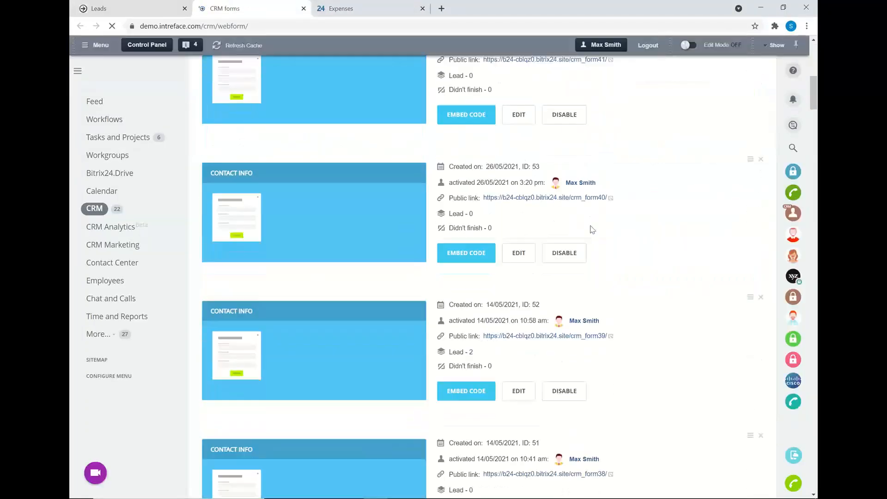
scroll(593, 230, "down", 10)
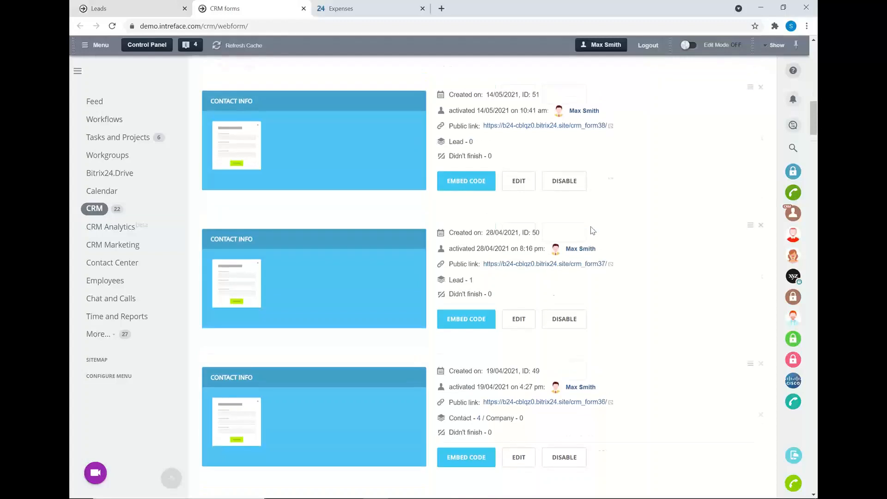
scroll(594, 231, "down", 11)
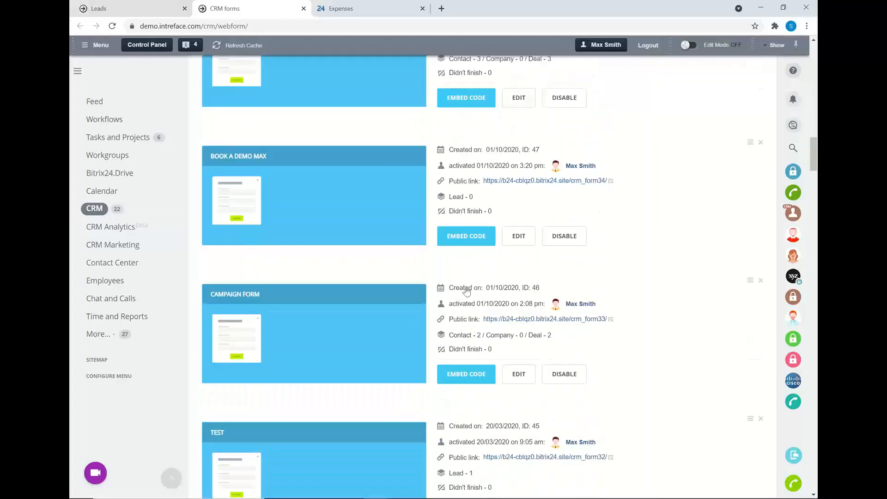
scroll(589, 311, "down", 9)
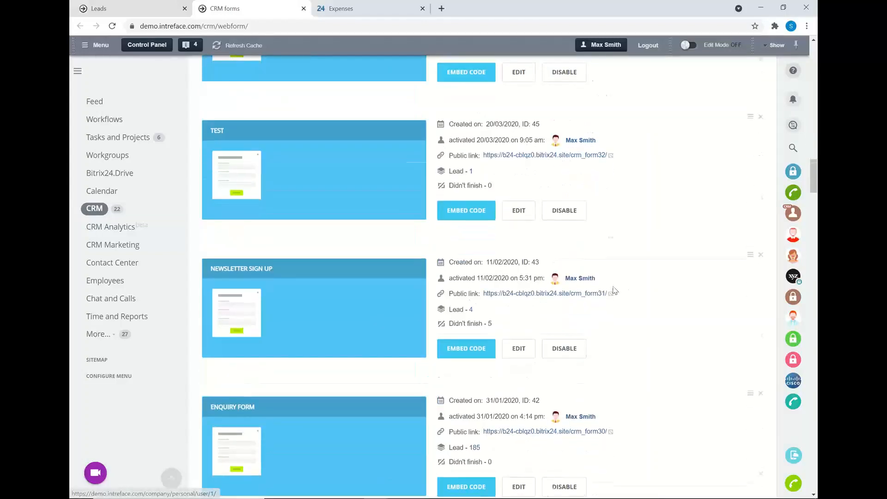
left_click(521, 186)
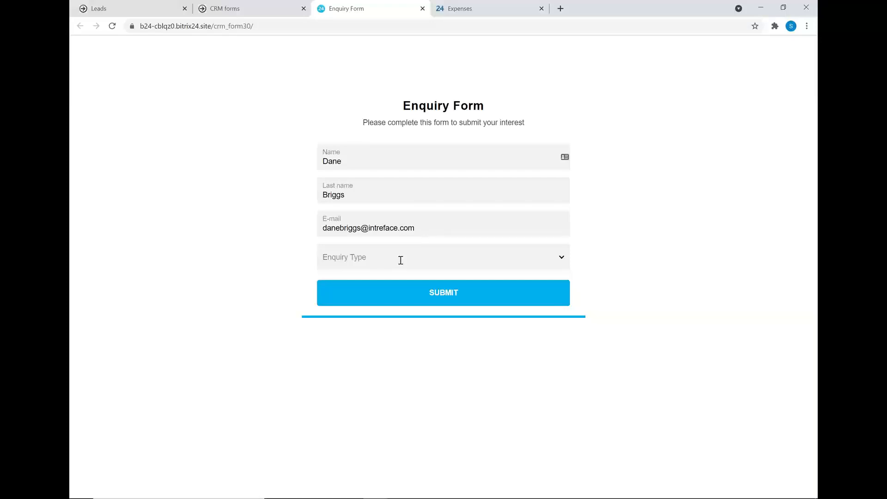
Step: Submit the enquiry form with the Enquiry Type set to Sales, and return to the Leads list
left_click(401, 260)
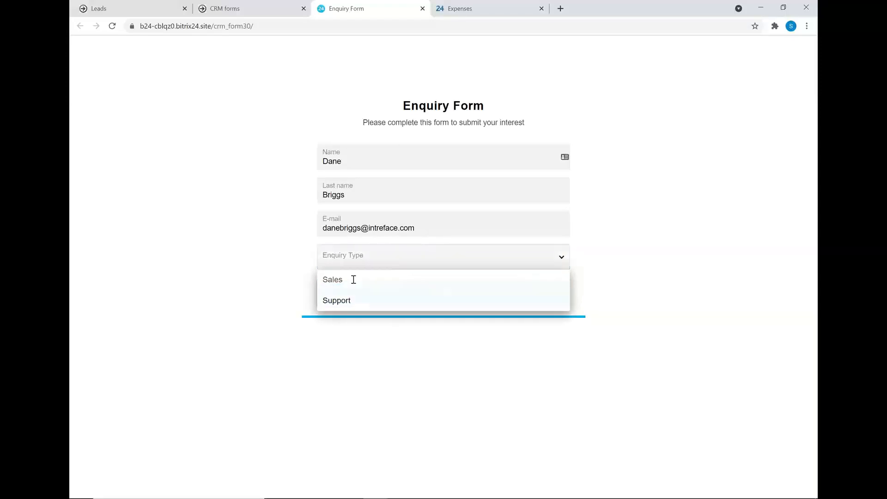
left_click(353, 281)
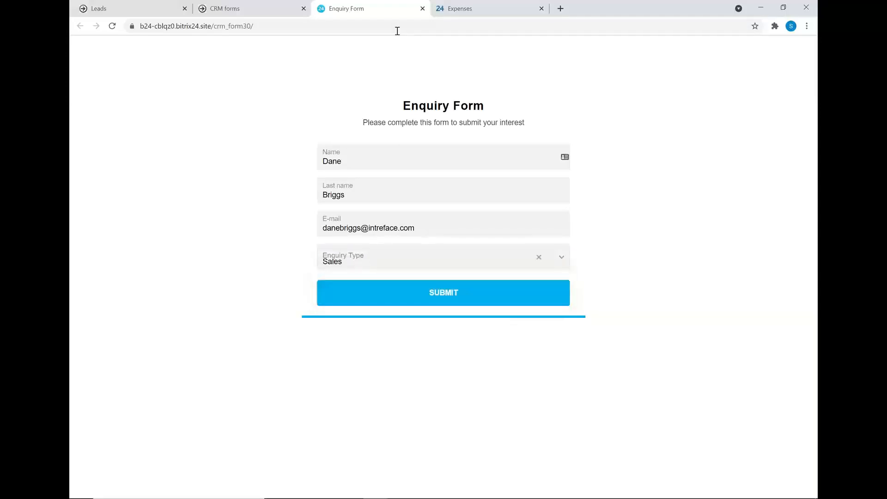
left_click(449, 297)
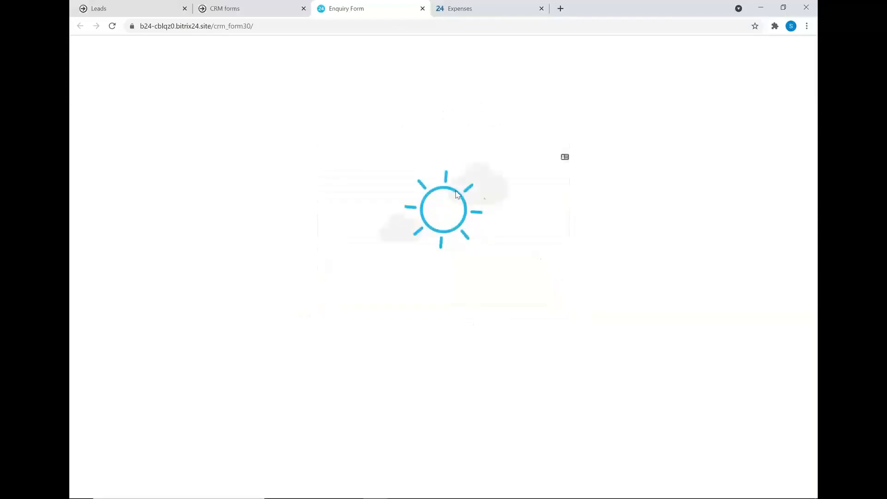
left_click(154, 6)
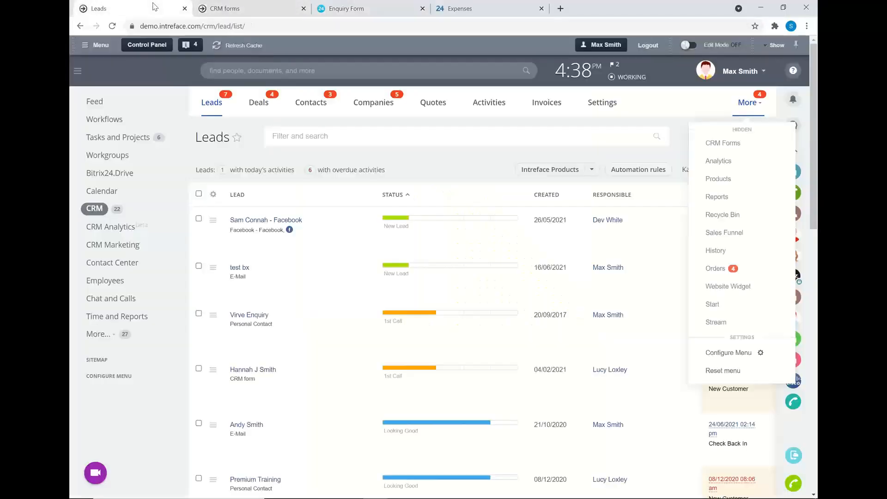
Step: Refresh the CRM leads list by way of the Feed and open the lead created from the Enquiry Form
left_click(101, 104)
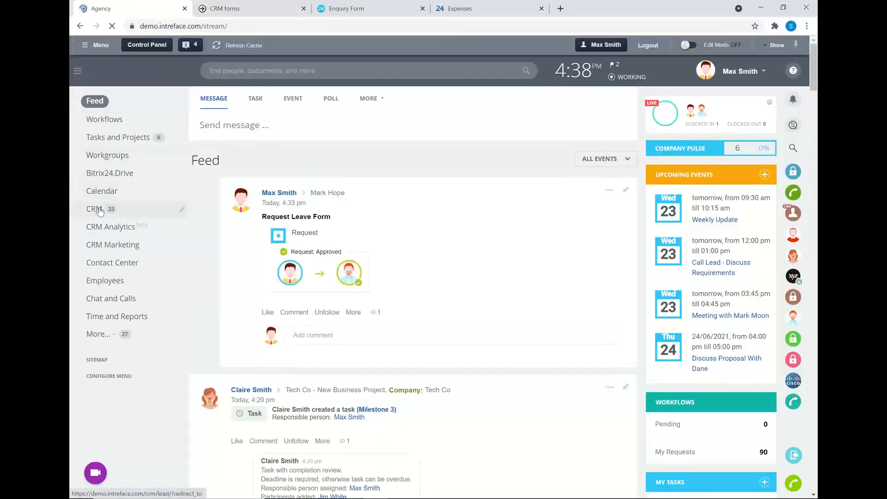
left_click(99, 210)
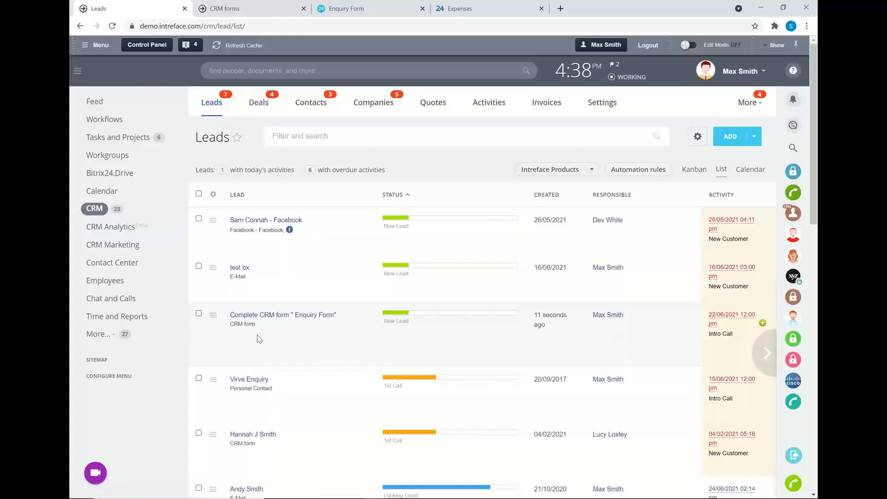
left_click(267, 318)
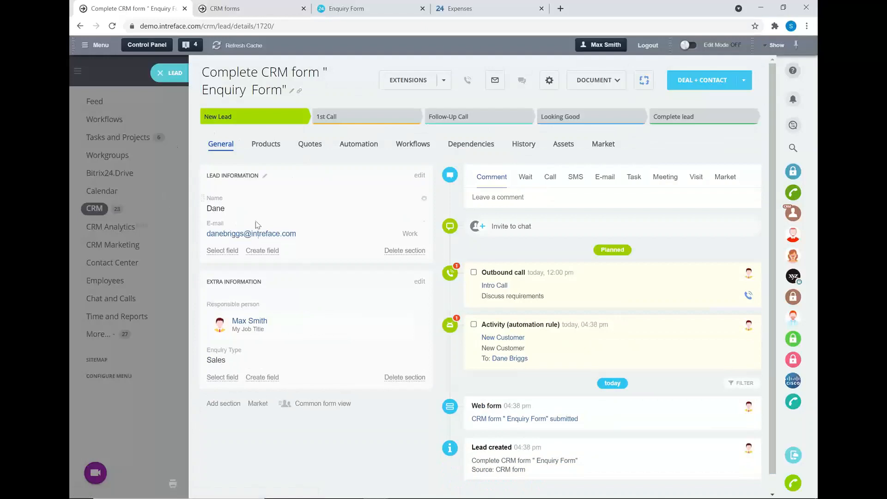
Step: Review the Enquiry Form lead's automation and its general details with the activity timeline, and close the lead
left_click(358, 144)
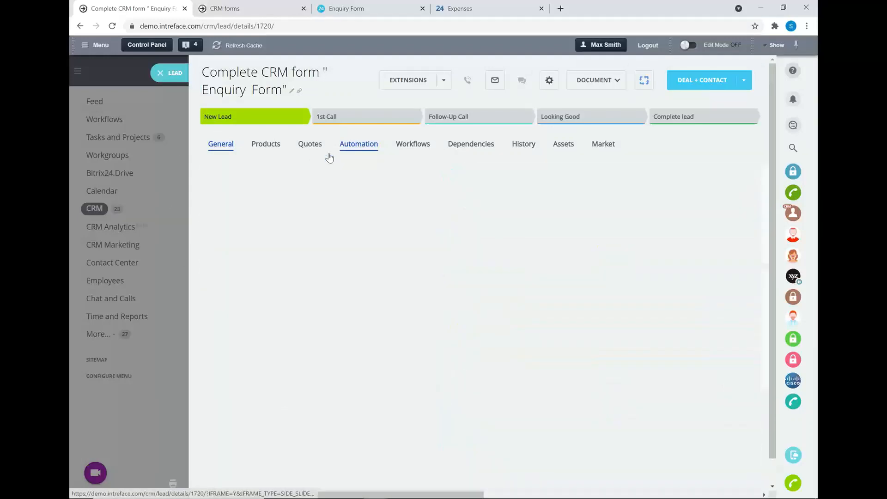
left_click(223, 144)
scroll(490, 300, "down", 1)
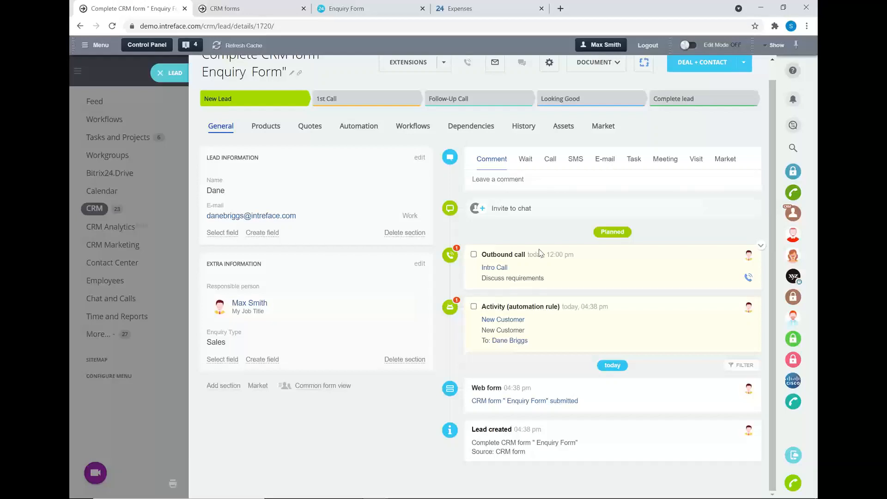
left_click(161, 75)
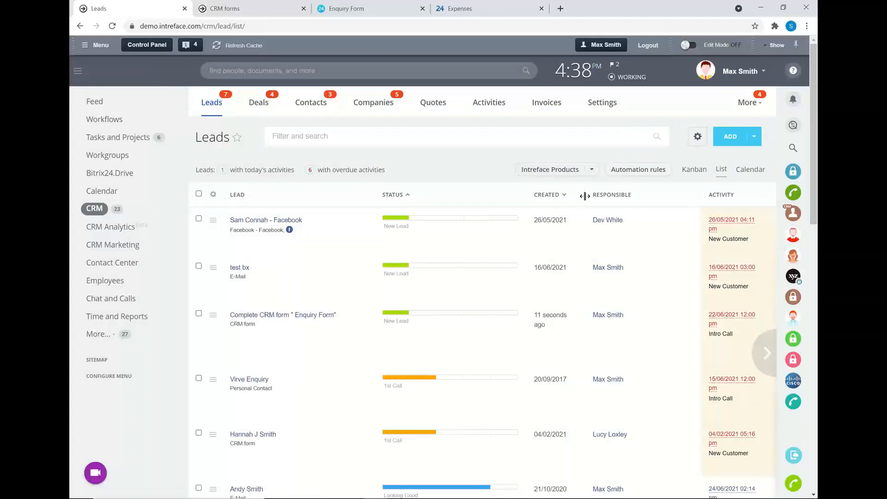